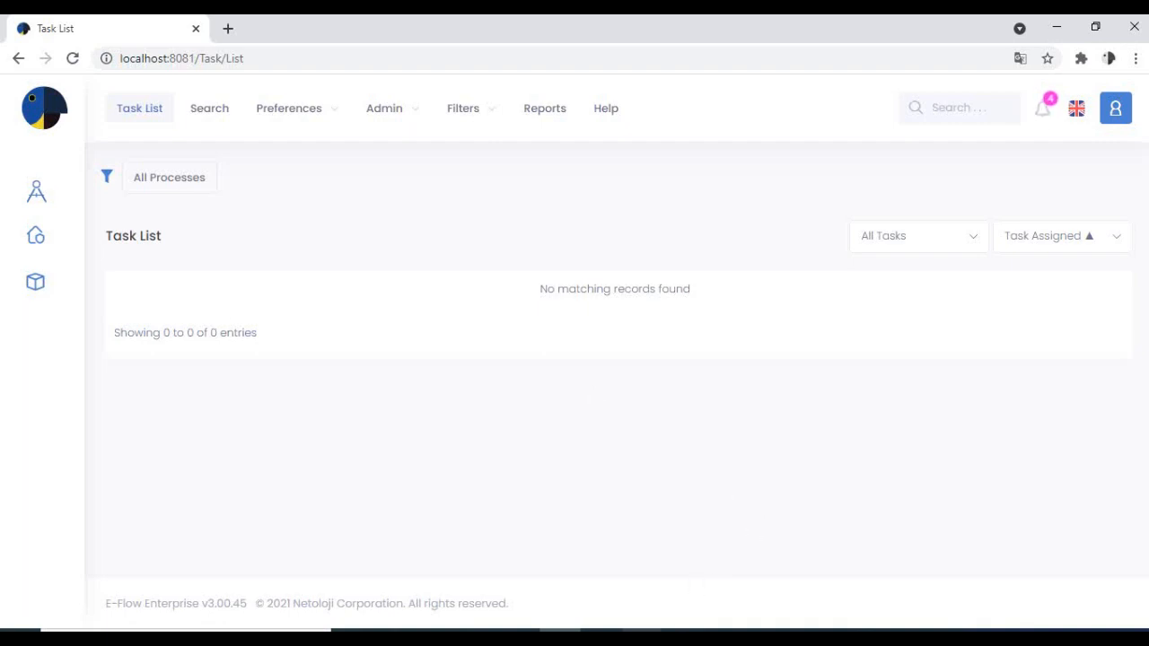
Switch to E-Flow Designer and rearrange the Report step, the Procurement Supply Form and the second Initiator Supply Form to make room in the flow.
click(642, 636)
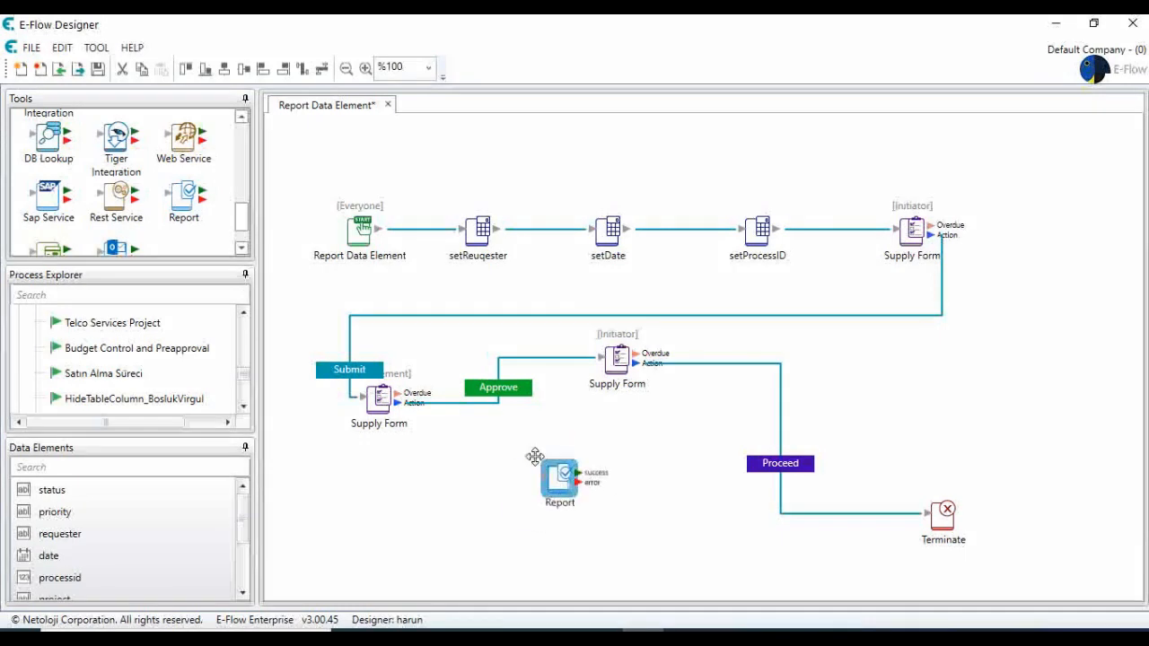
drag(552, 484, 511, 473)
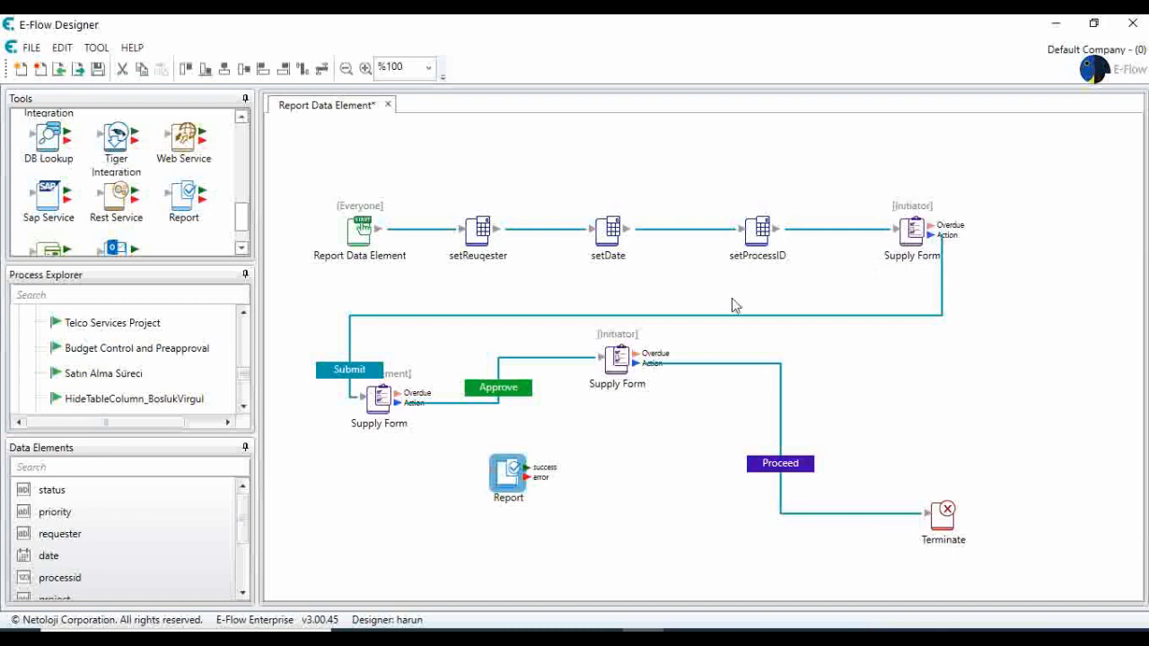
drag(381, 395, 364, 438)
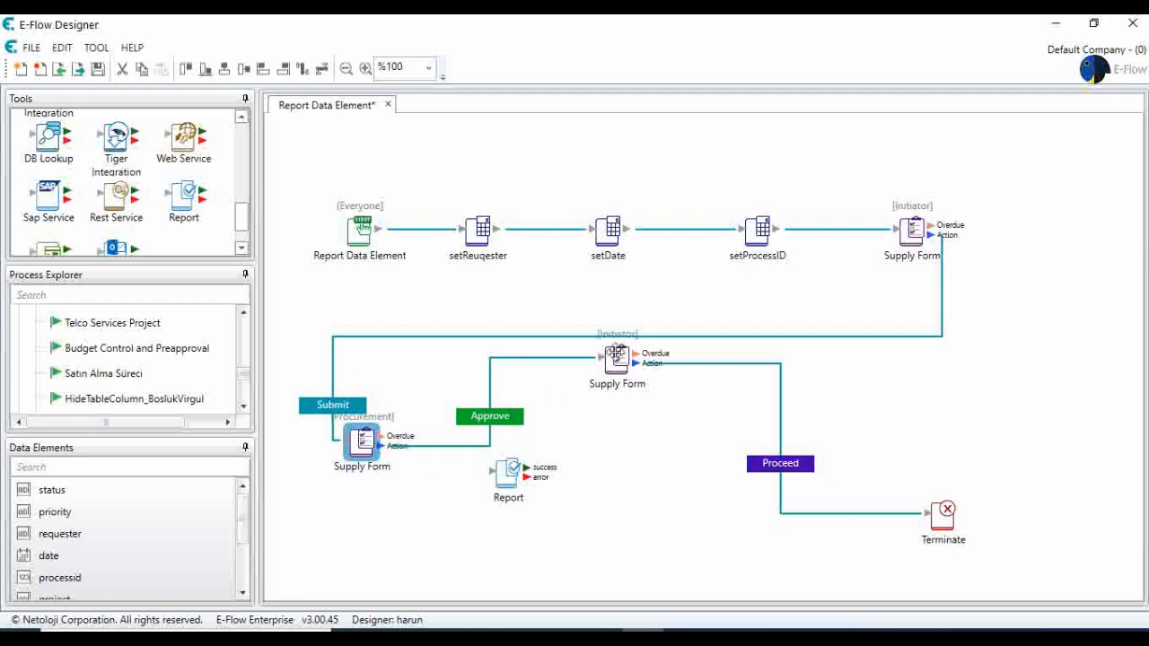
drag(620, 354, 621, 371)
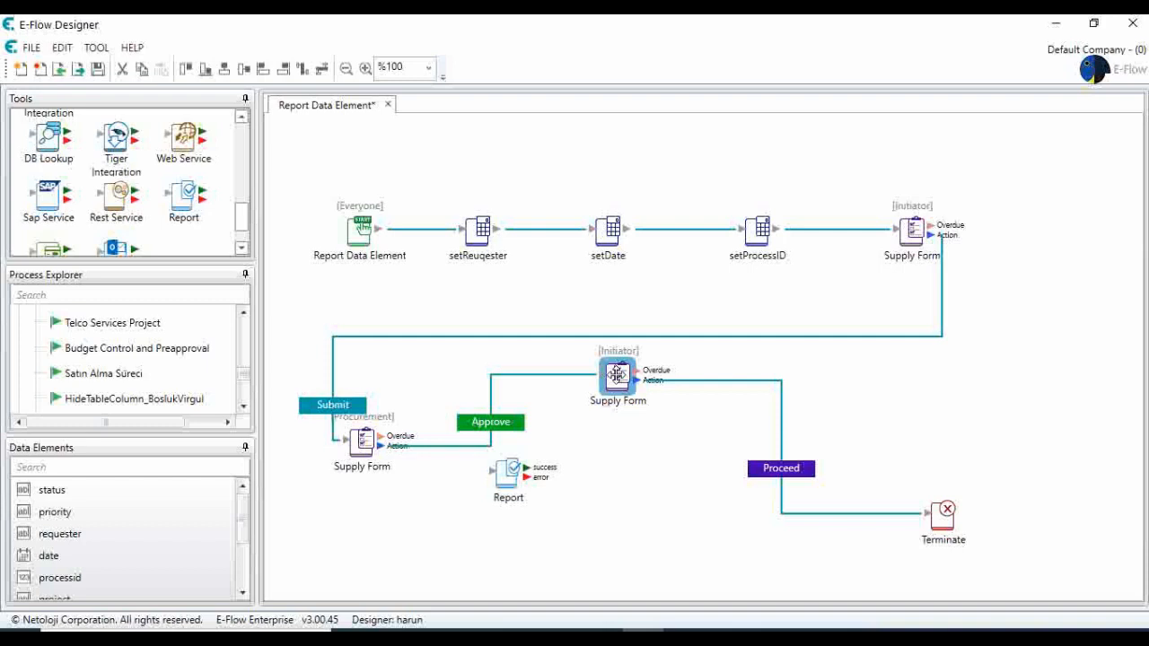
Switch to the E-Flow web portal in the browser and open the list of reports.
click(560, 628)
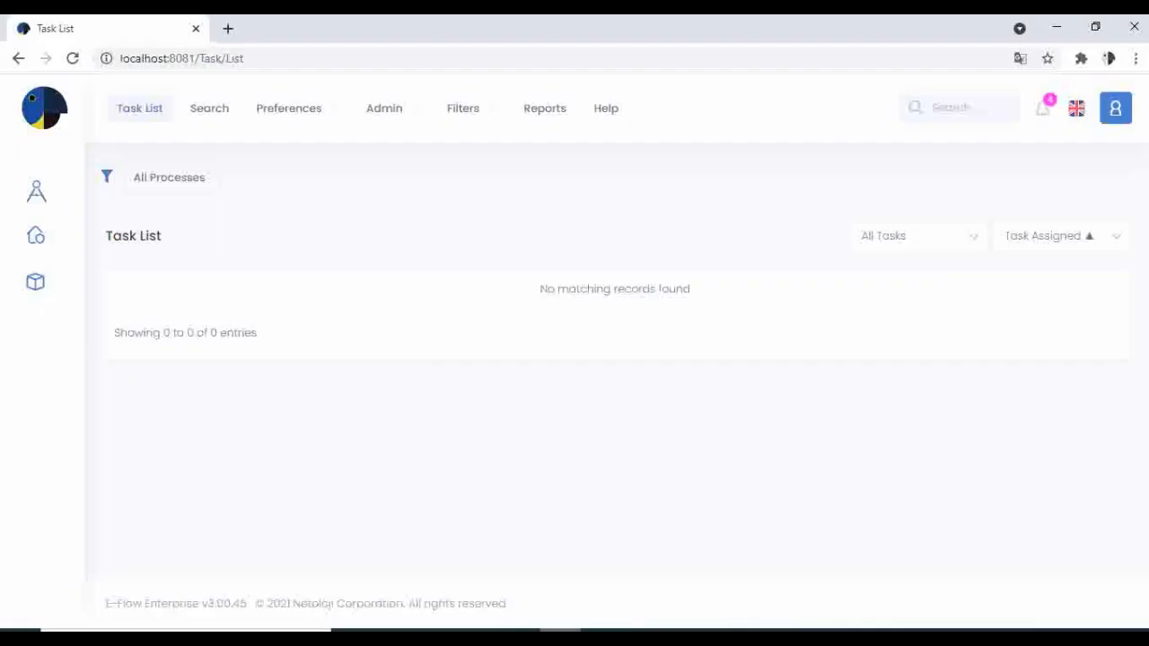
click(545, 115)
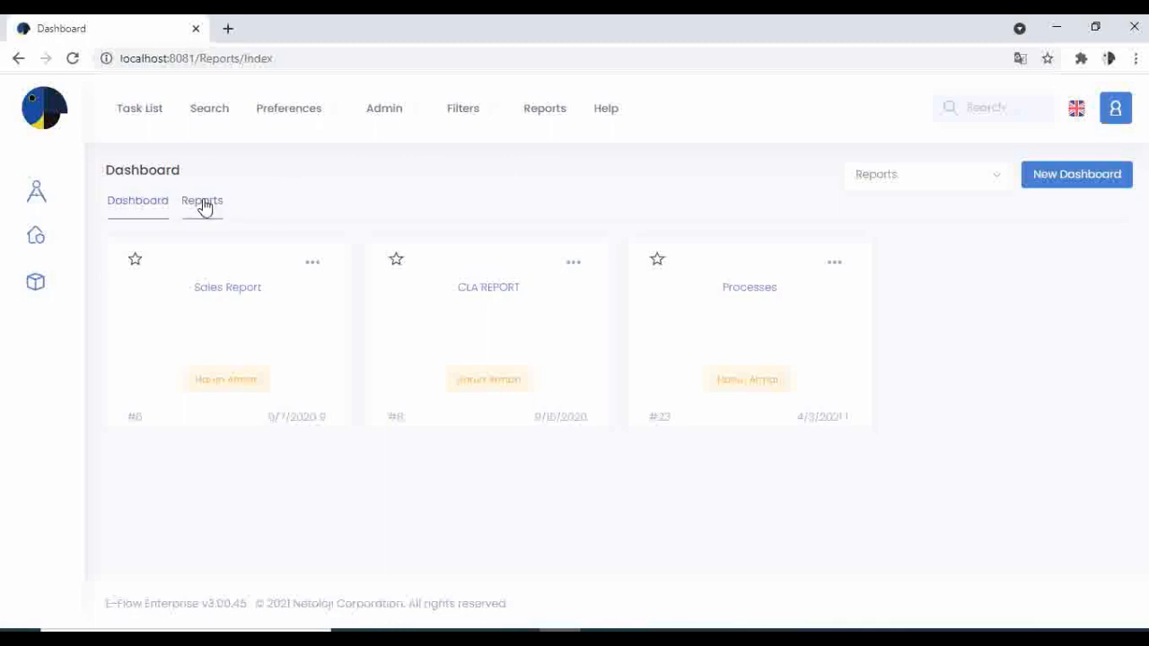
click(203, 204)
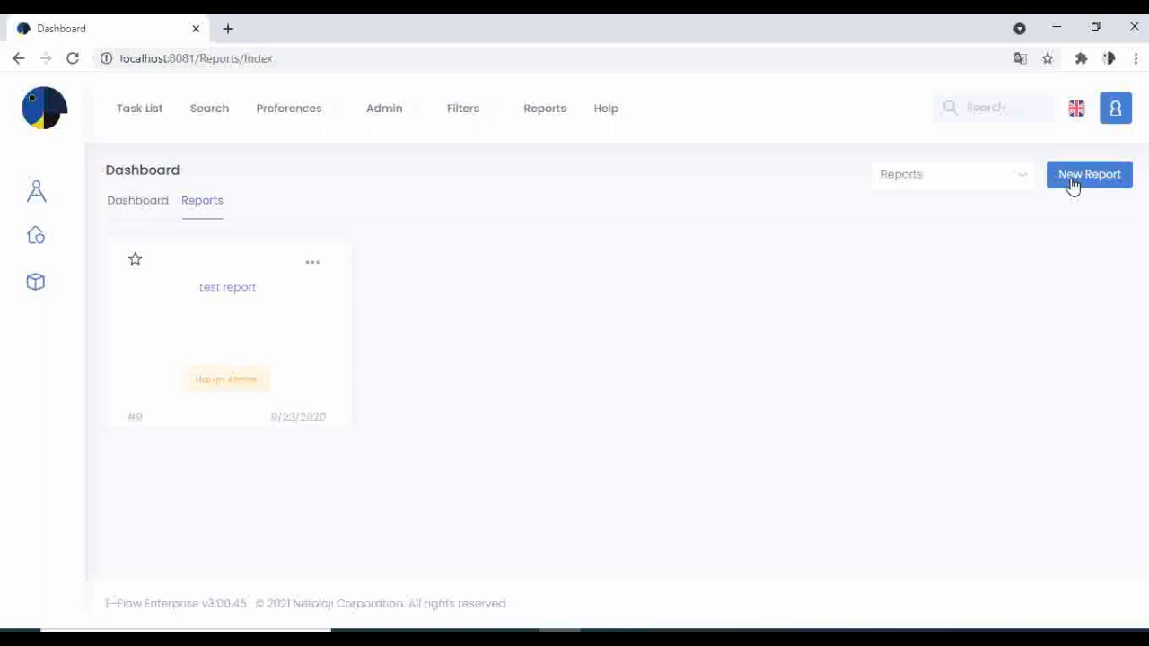
Switch to SQL Server Management Studio and run only the header query for CIID 1944.
click(601, 637)
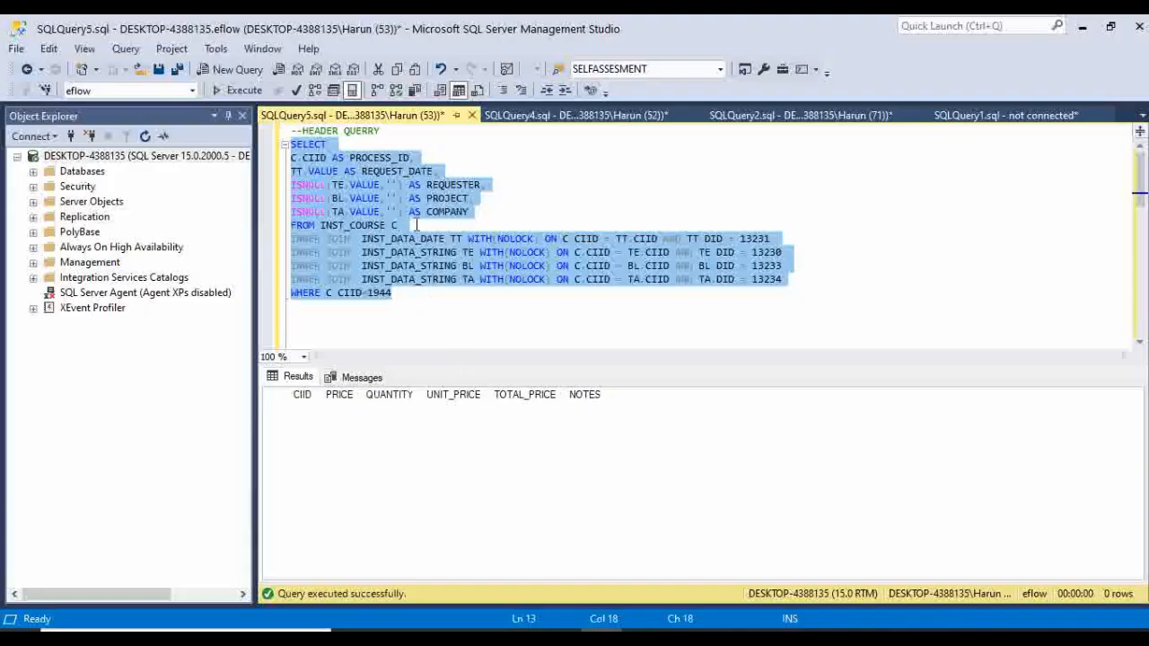
click(327, 157)
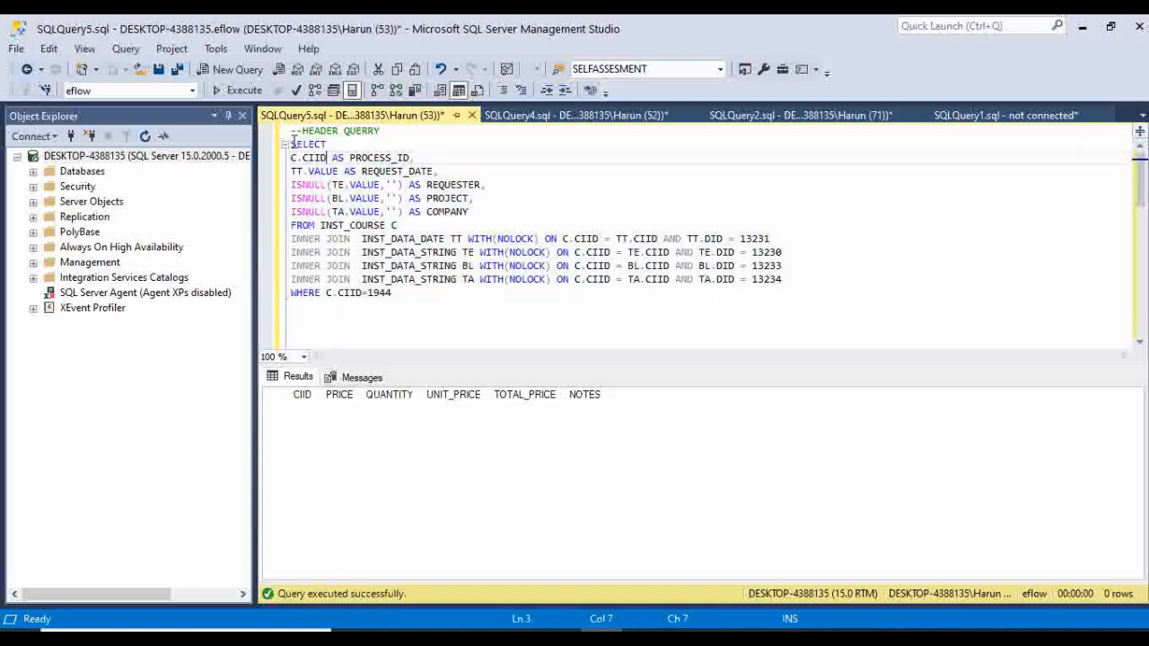
drag(292, 143, 403, 288)
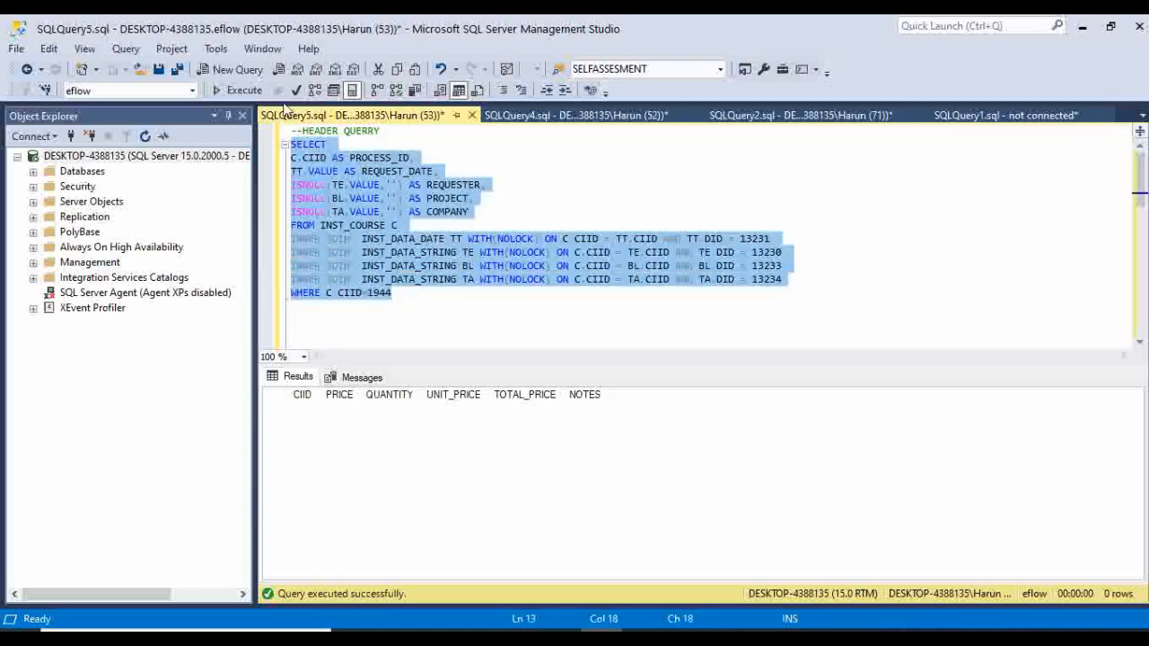
click(240, 90)
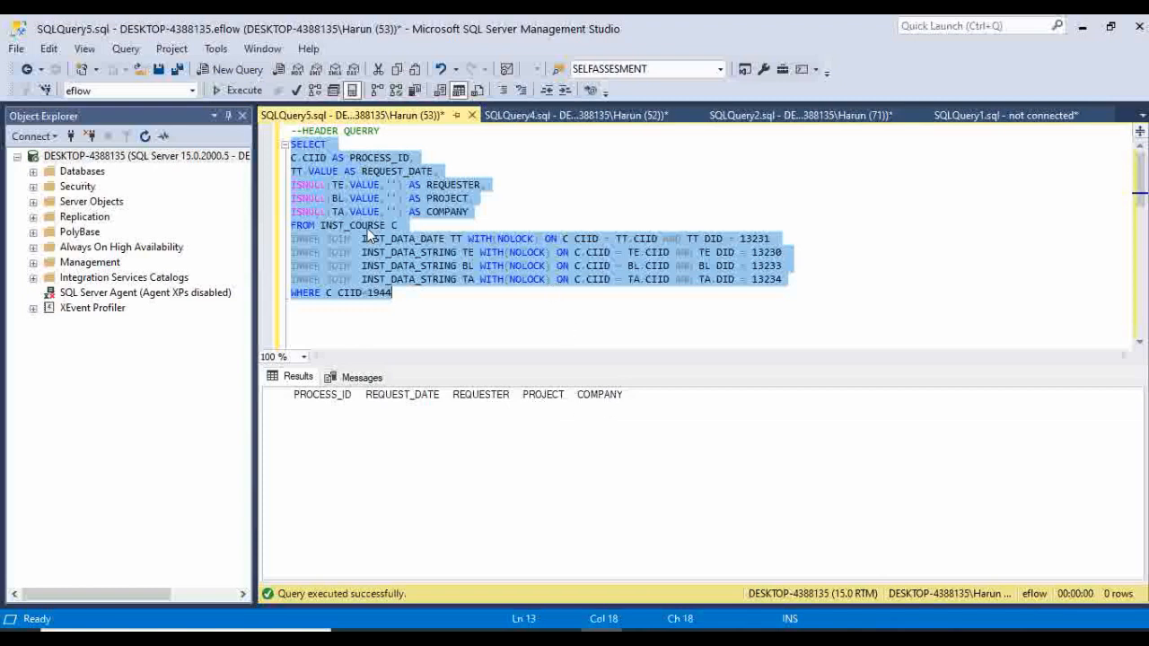
Run only the row query for CIID 1944, from its outer Select through the final WHERE clause.
scroll(367, 231, down, 3)
scroll(368, 231, down, 1)
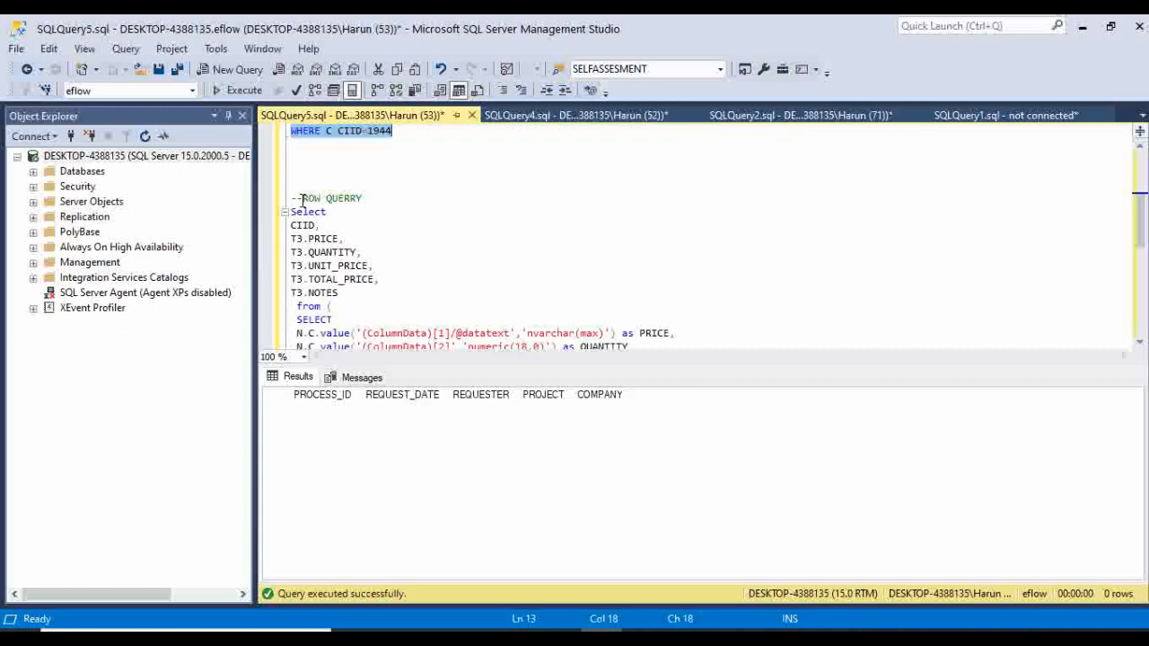
drag(289, 215, 429, 274)
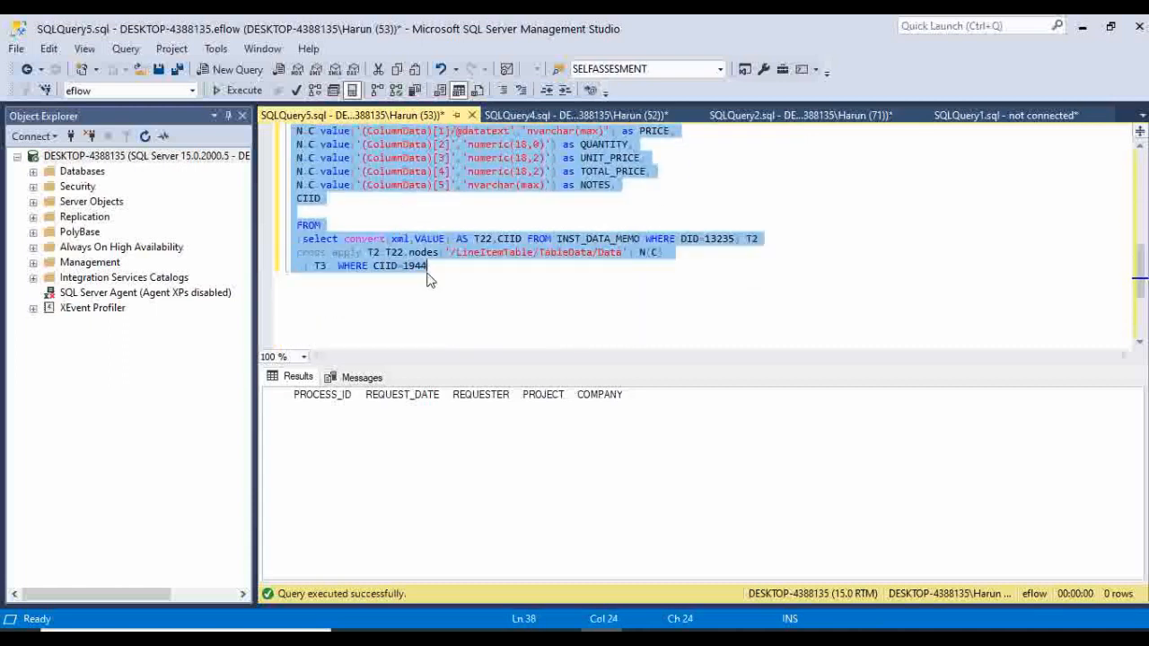
click(237, 89)
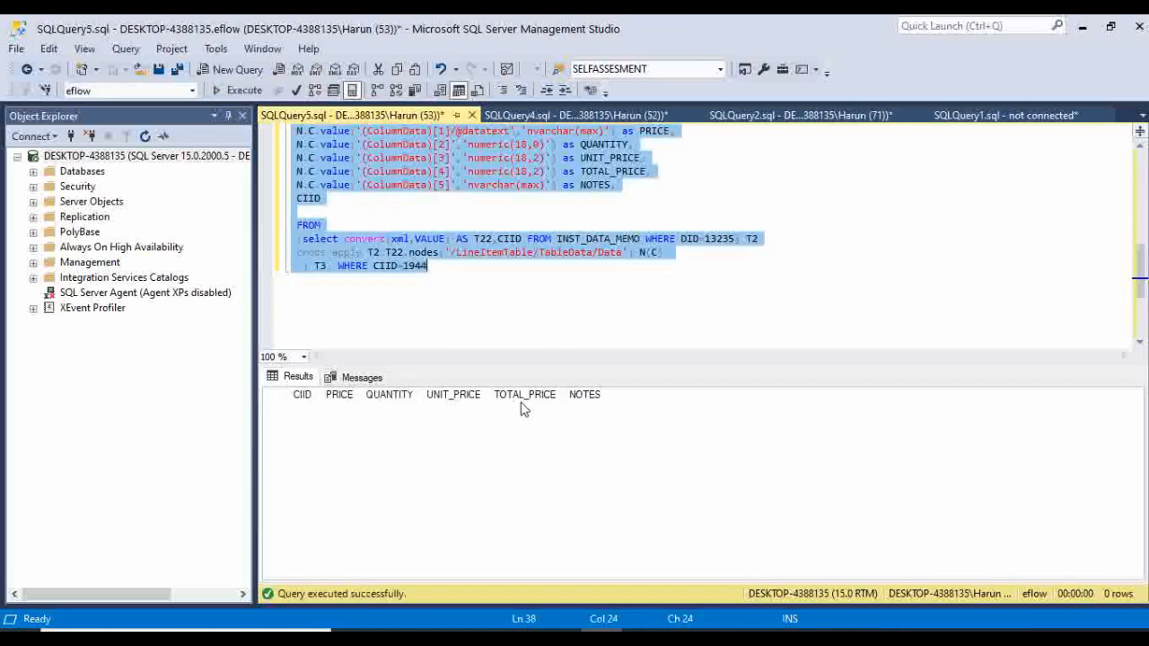
Copy the complete header query, from SELECT through WHERE C.CIID=1944.
scroll(479, 278, up, 10)
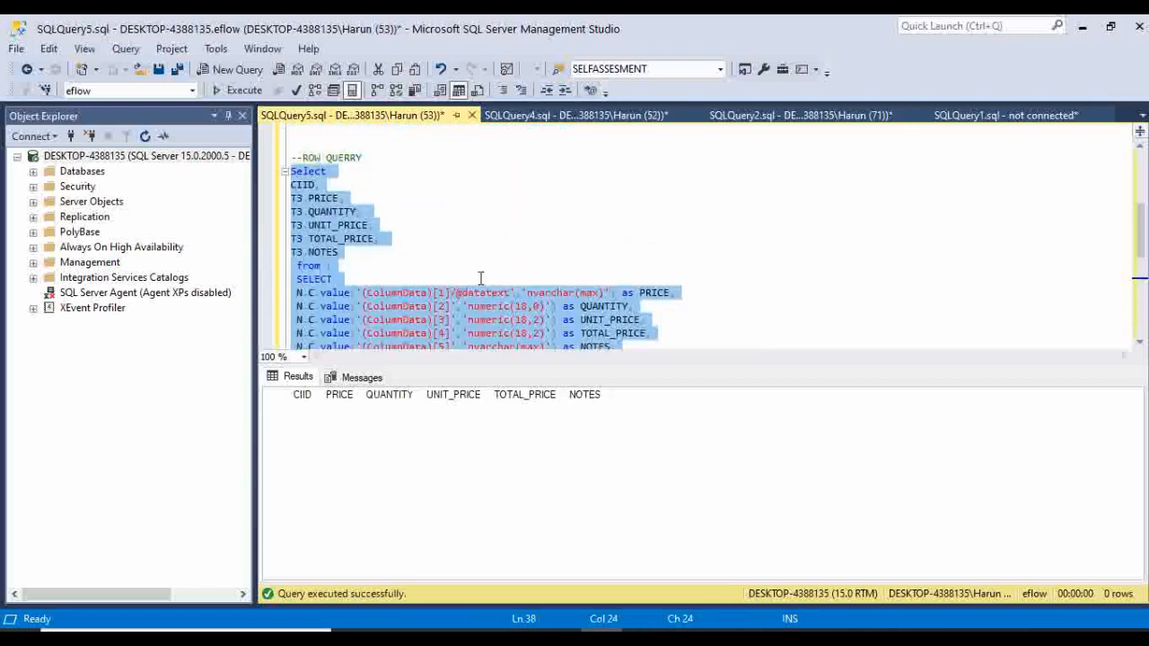
scroll(479, 277, up, 1)
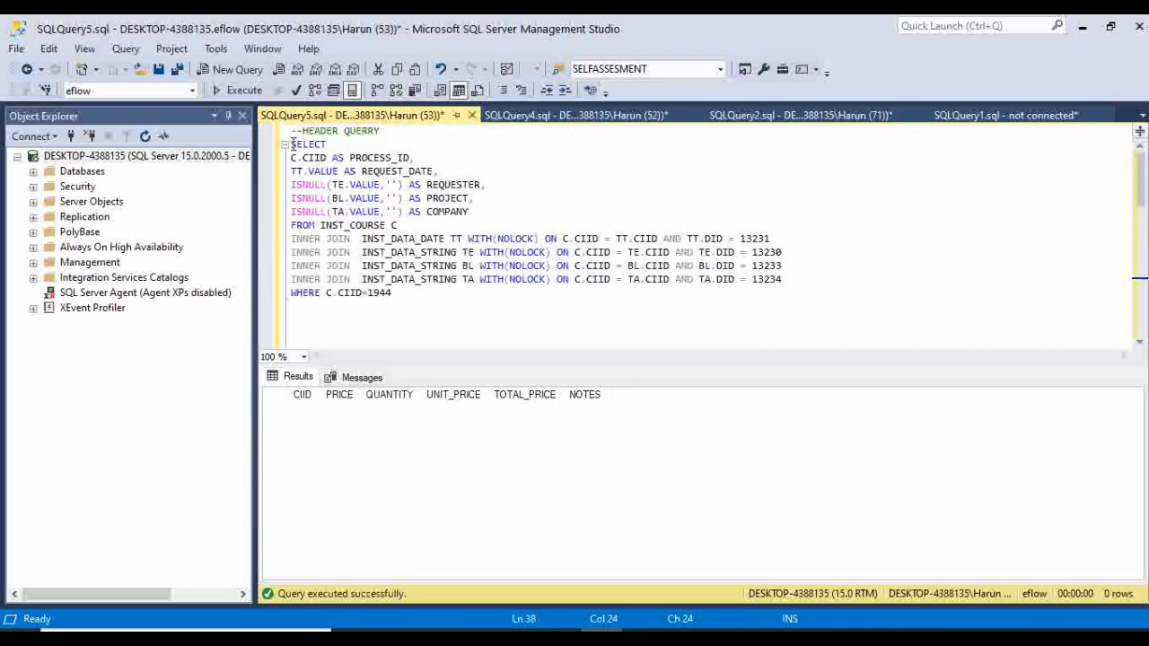
drag(293, 144, 403, 290)
right_click(388, 259)
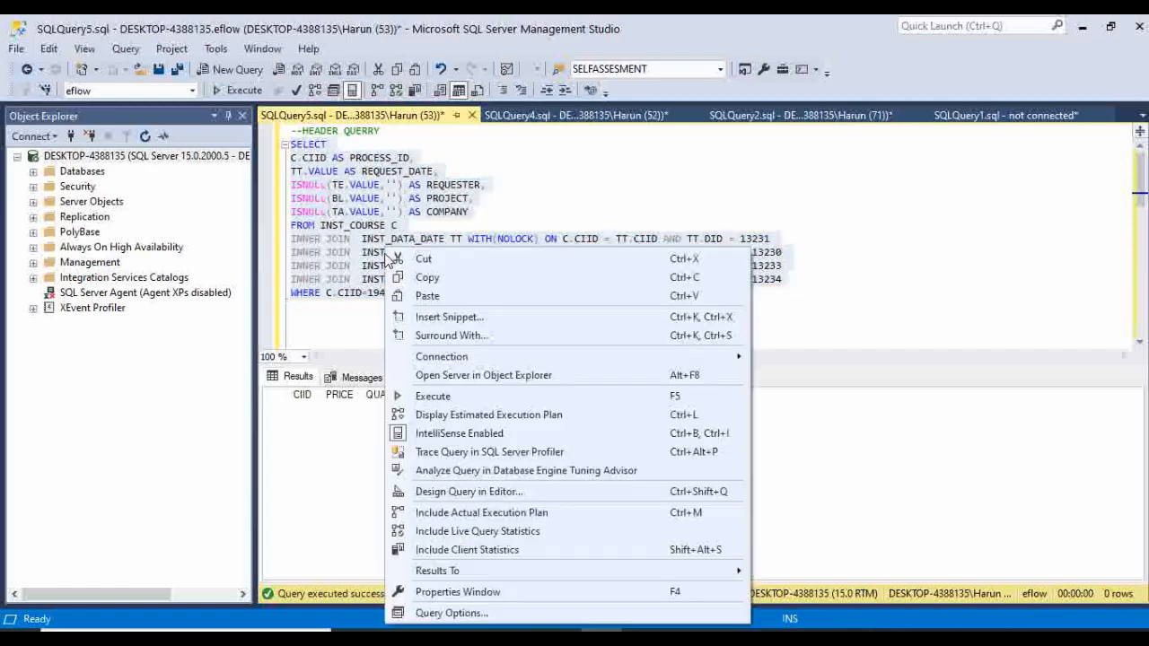
click(425, 278)
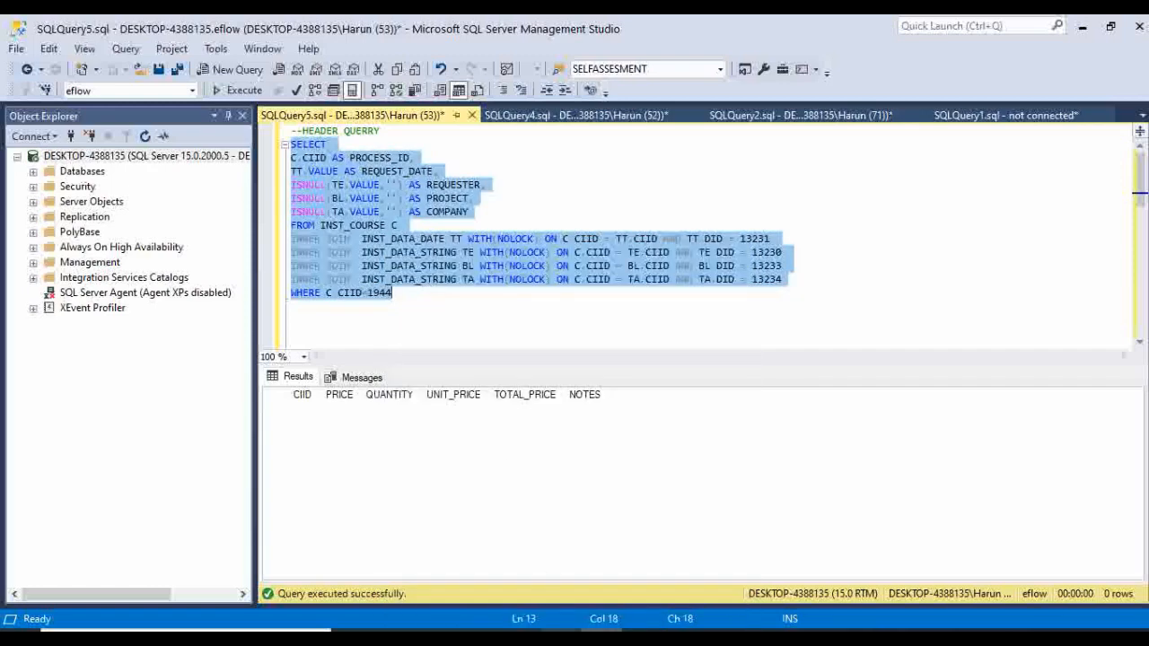
Switch back to the browser, start a new report named REQUEST FORM and proceed to its query definition.
key(alt+Tab)
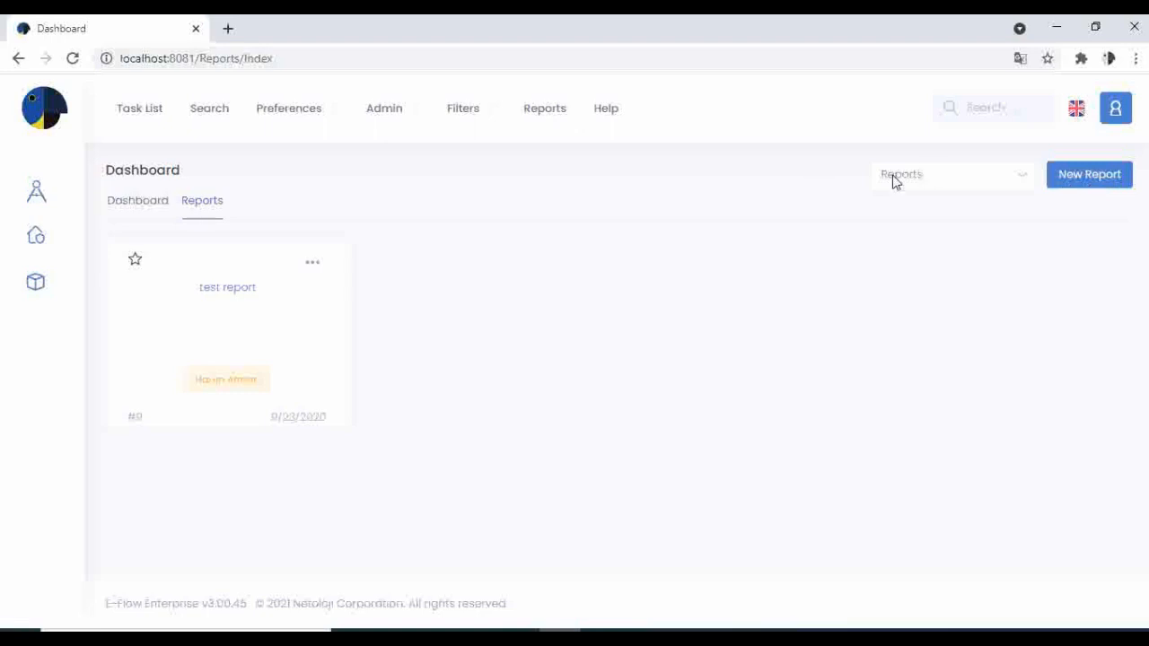
click(1102, 178)
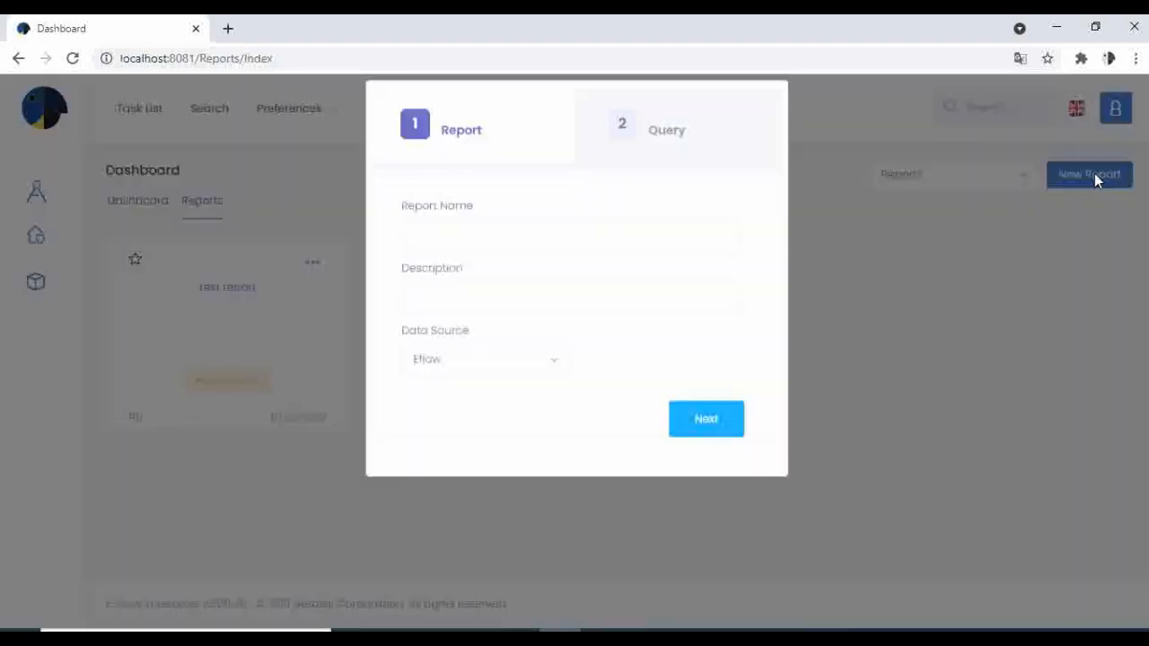
click(526, 244)
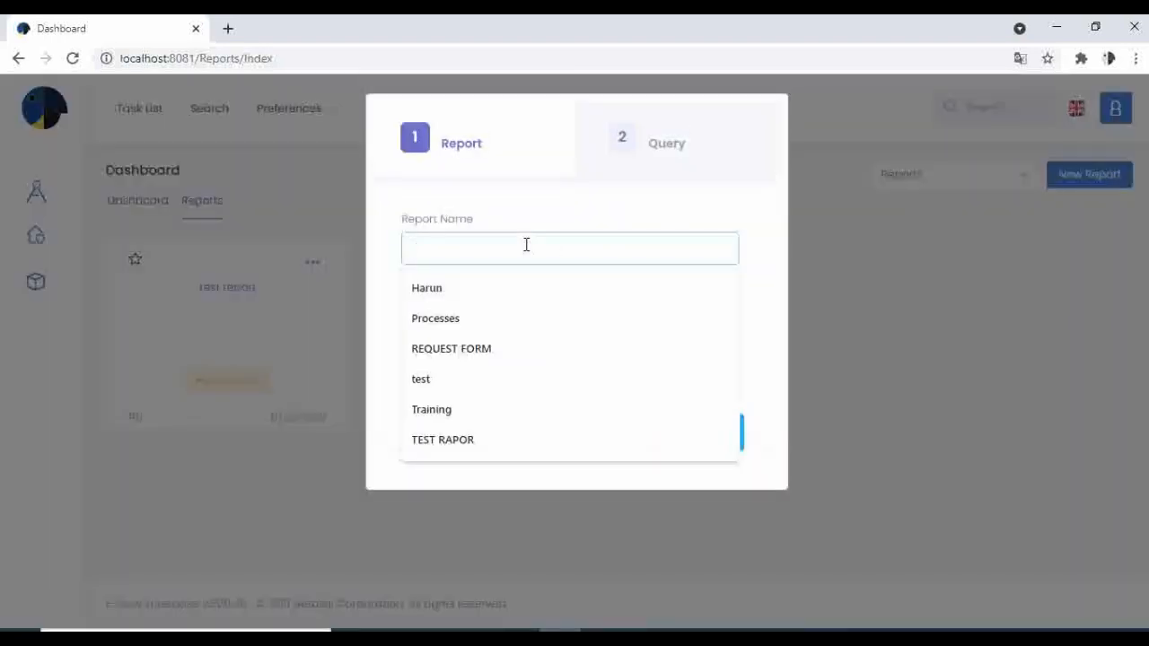
text(te)
key(BackSpace)
key(BackSpace)
text(re)
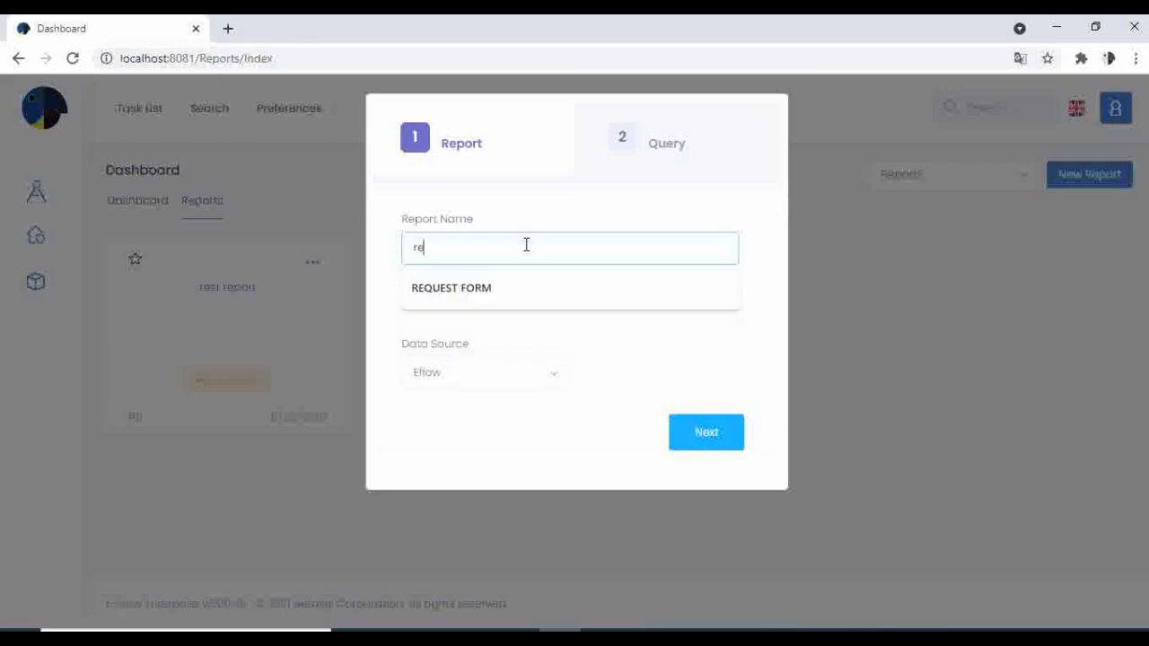
click(513, 289)
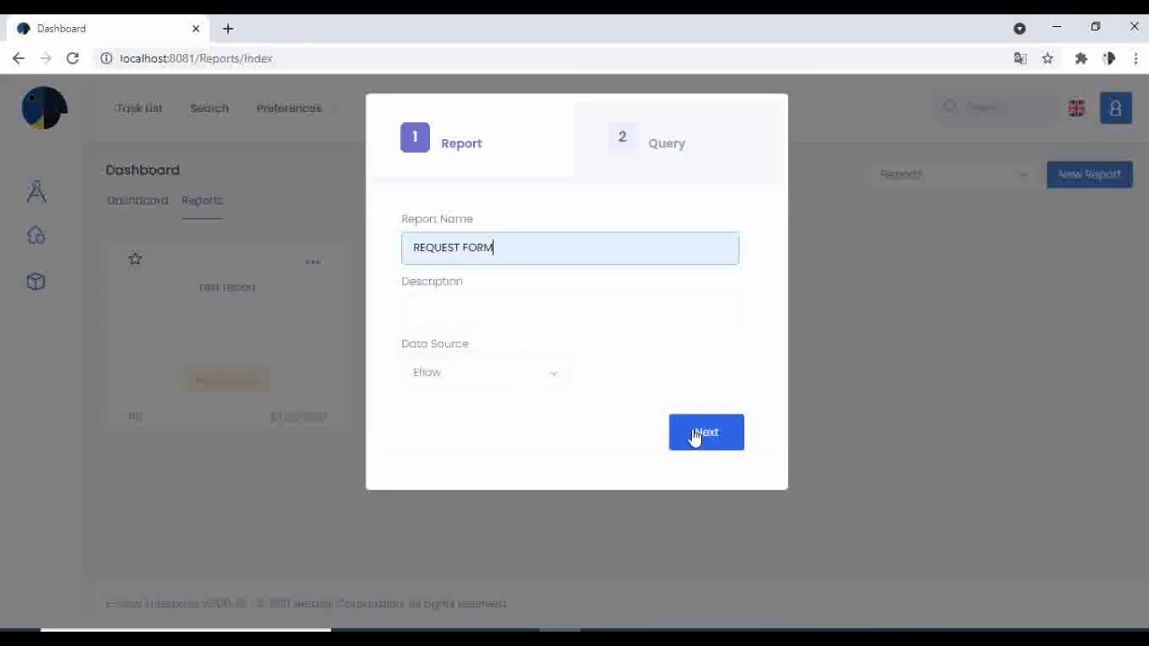
click(696, 435)
Paste the copied header query as the report's custom query and finish creating the report.
click(472, 272)
right_click(471, 274)
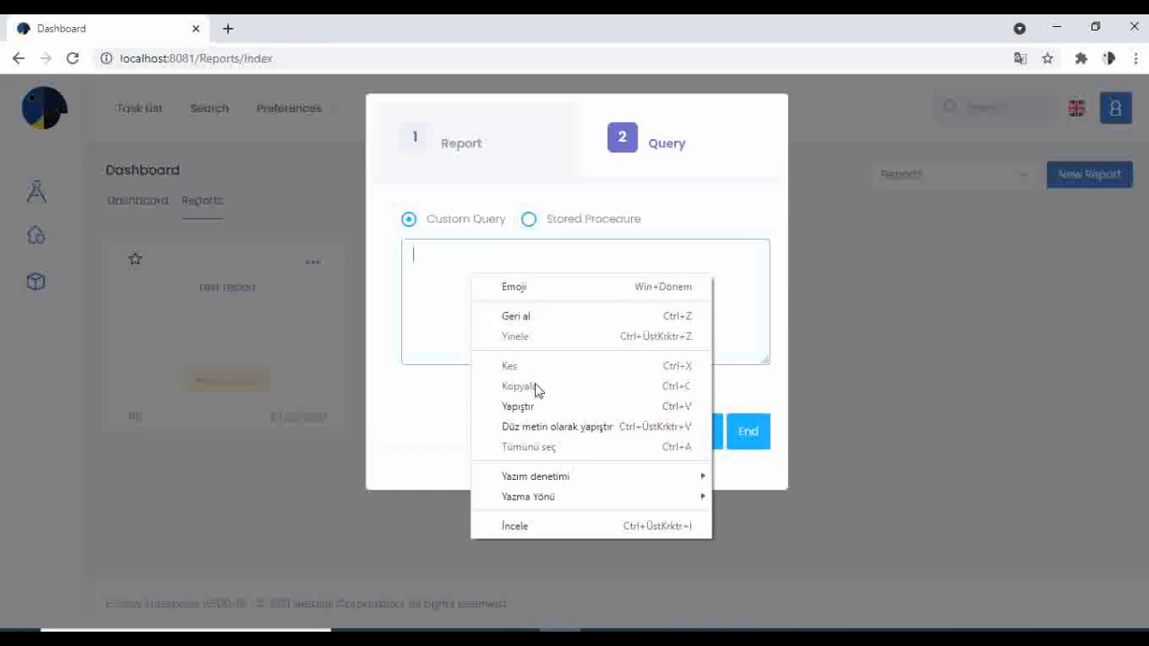
click(530, 406)
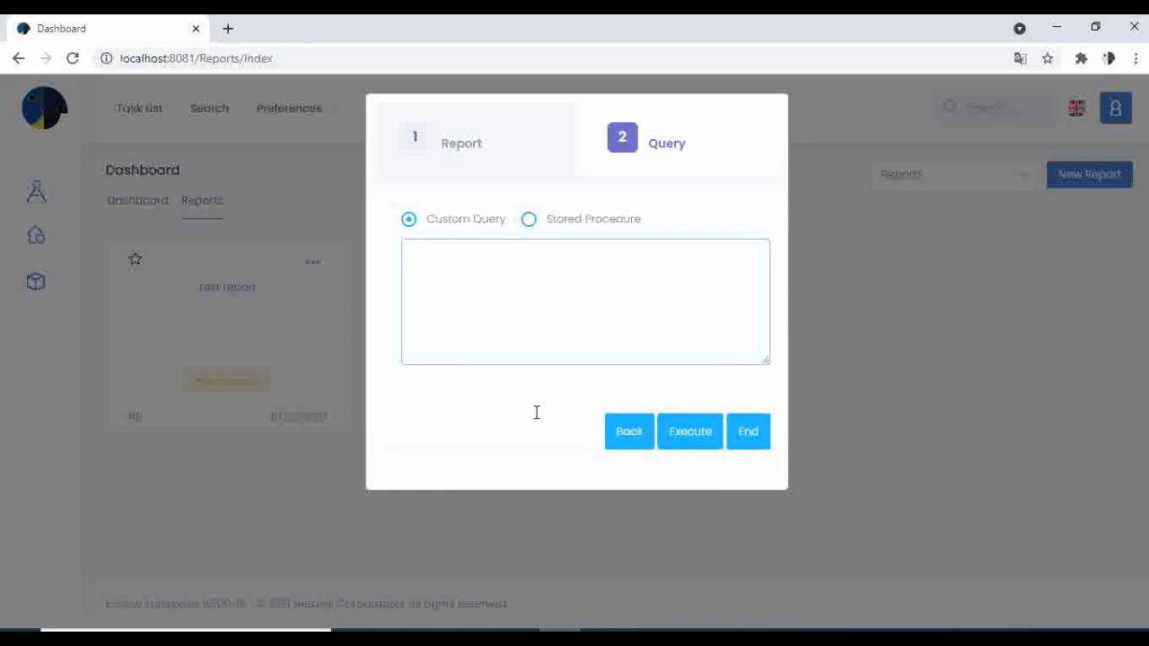
click(736, 432)
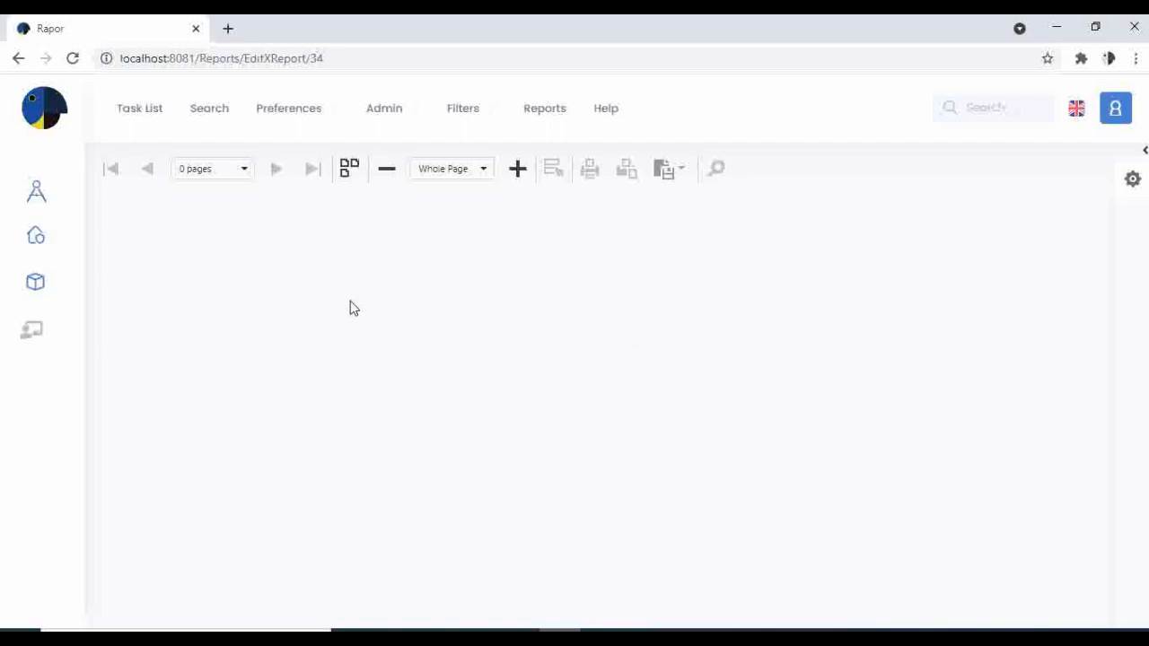
Open the report in the designer and start adding another query to DataSource1.
click(31, 332)
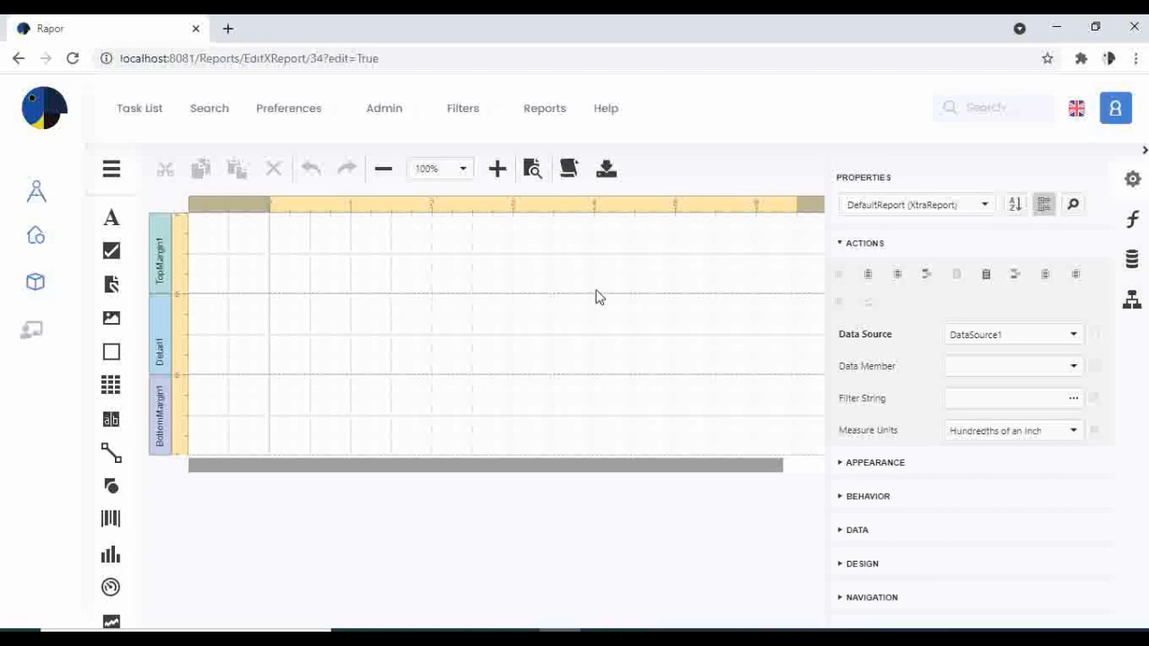
click(1130, 269)
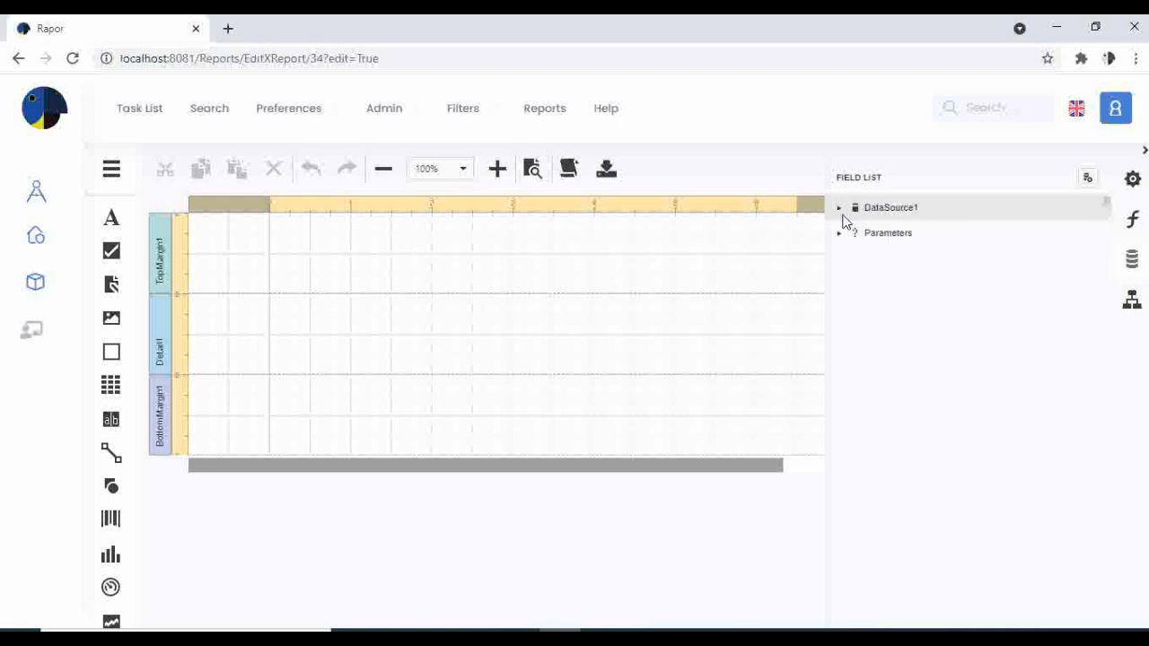
click(838, 210)
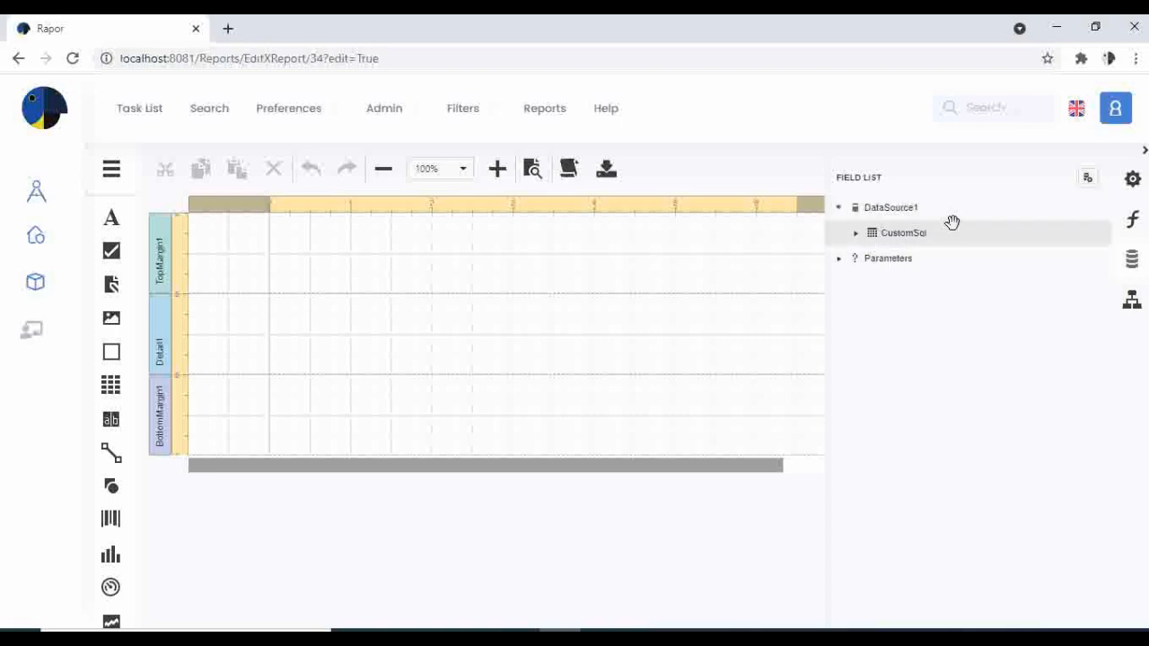
click(1063, 209)
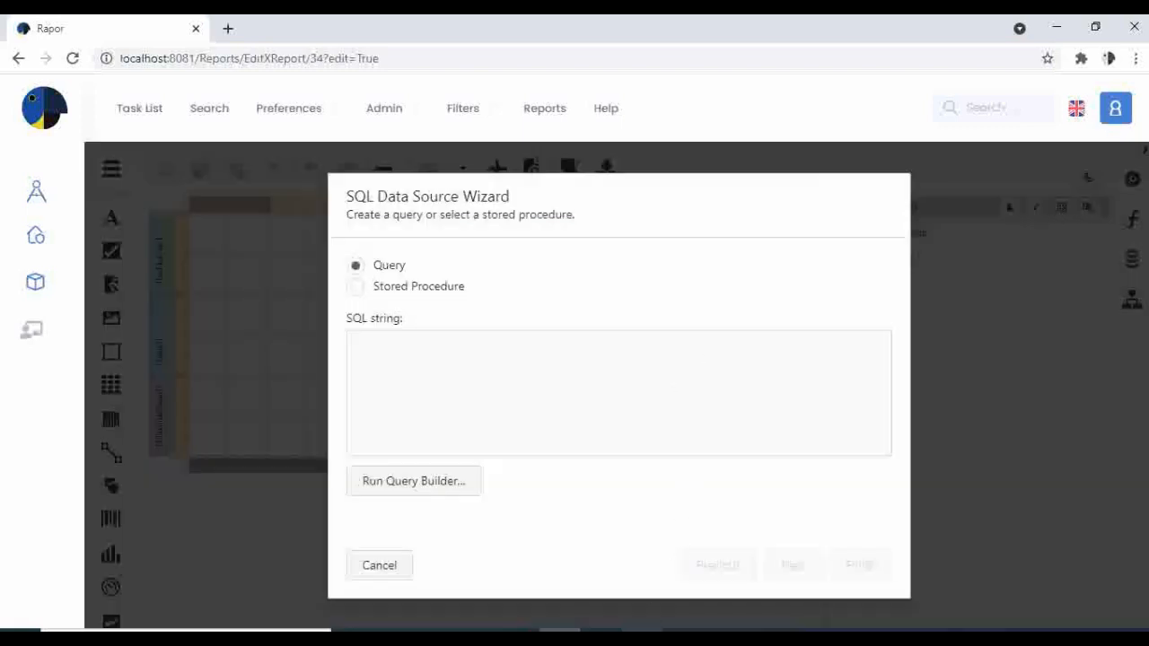
Copy the complete row query from SQL Server Management Studio and paste it as the SQL string of the new query in the browser.
click(601, 630)
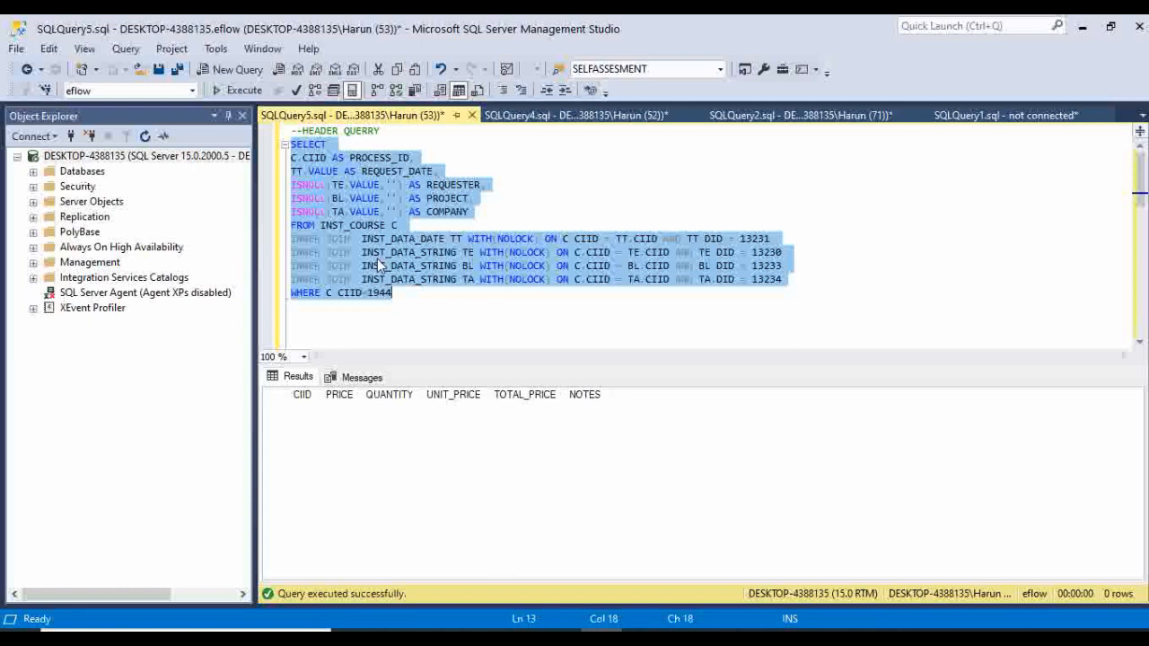
scroll(377, 258, down, 4)
click(299, 213)
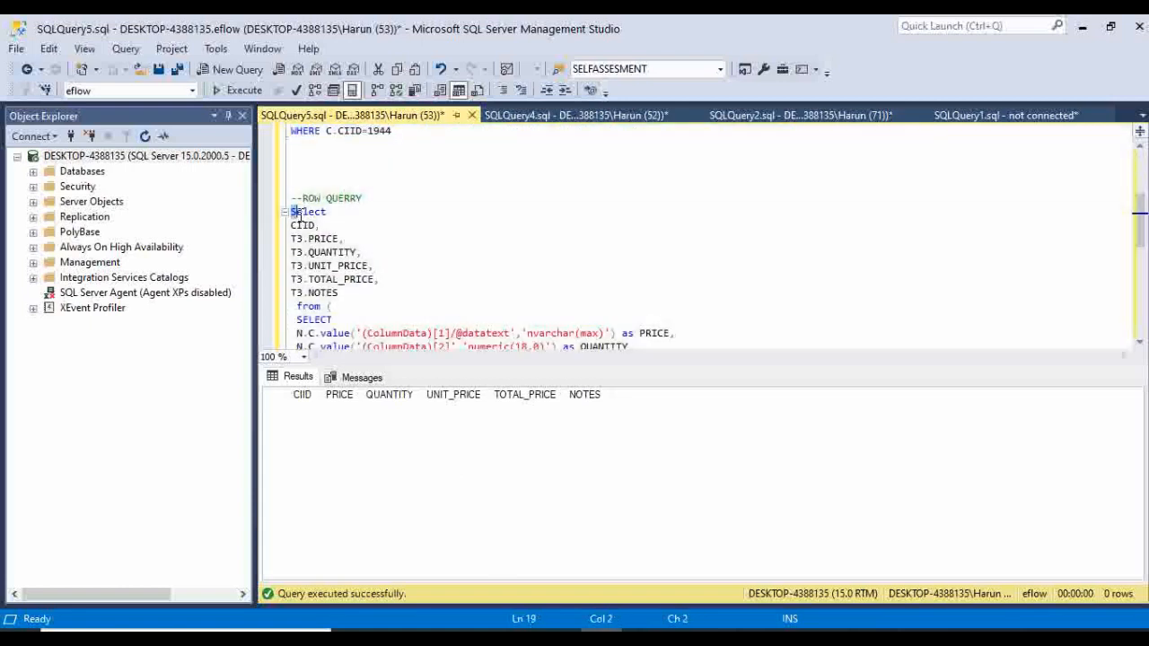
drag(299, 213, 435, 312)
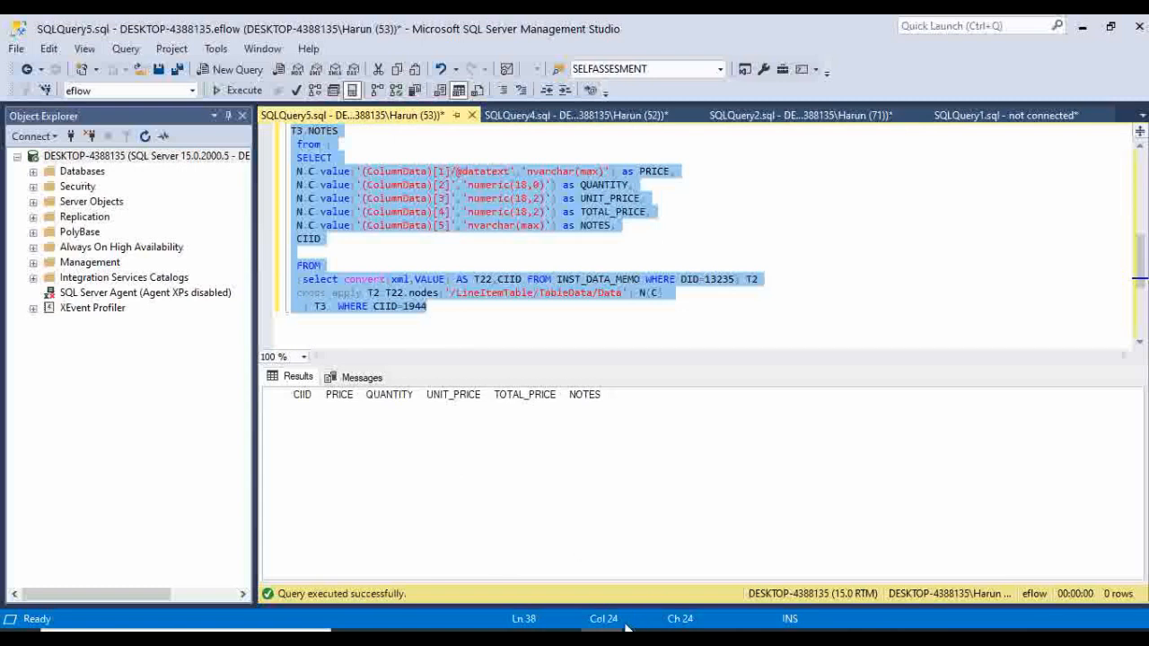
click(560, 637)
click(483, 364)
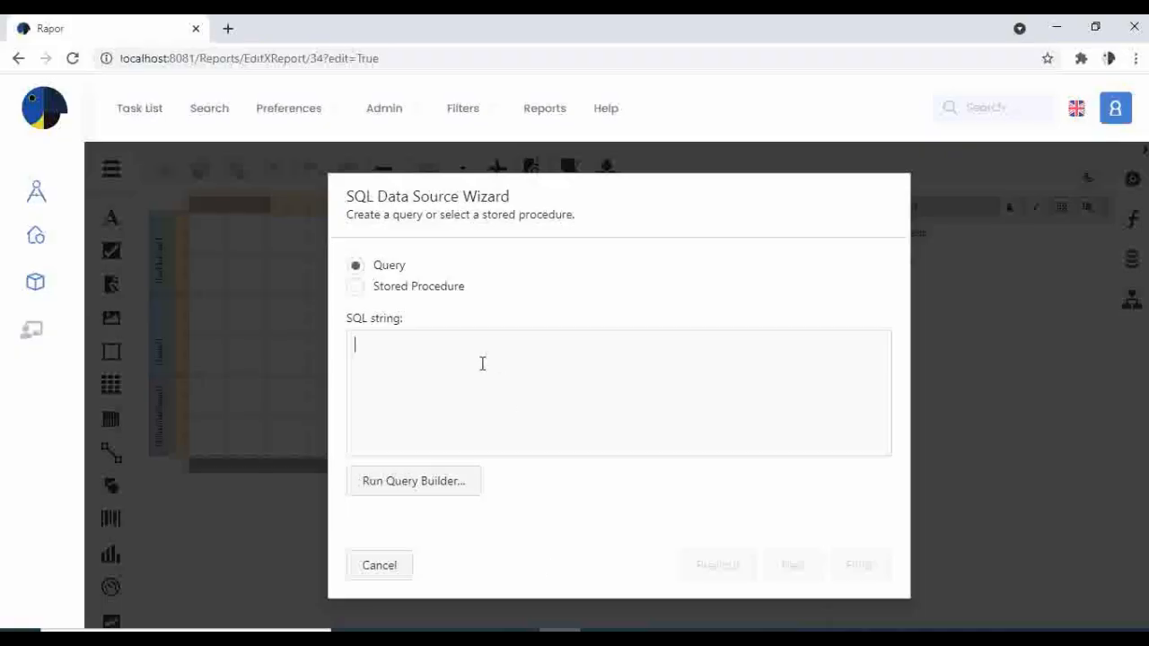
key(ctrl+v)
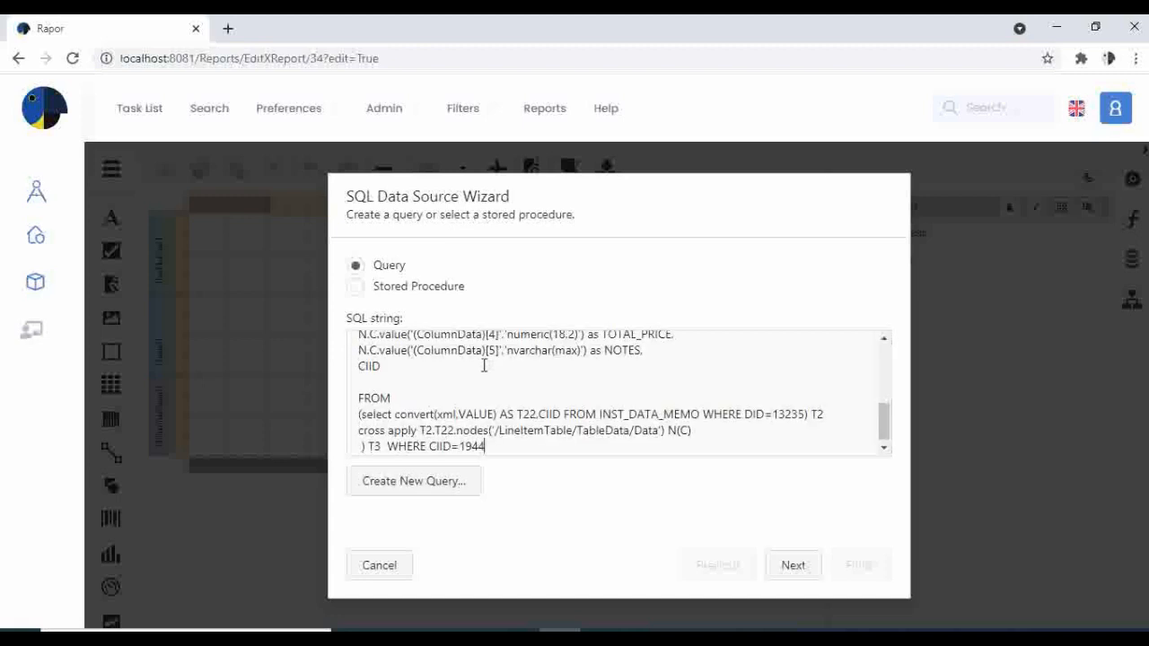
Finish adding the pasted row query to DataSource1 without defining any query parameters.
scroll(483, 364, down, 1)
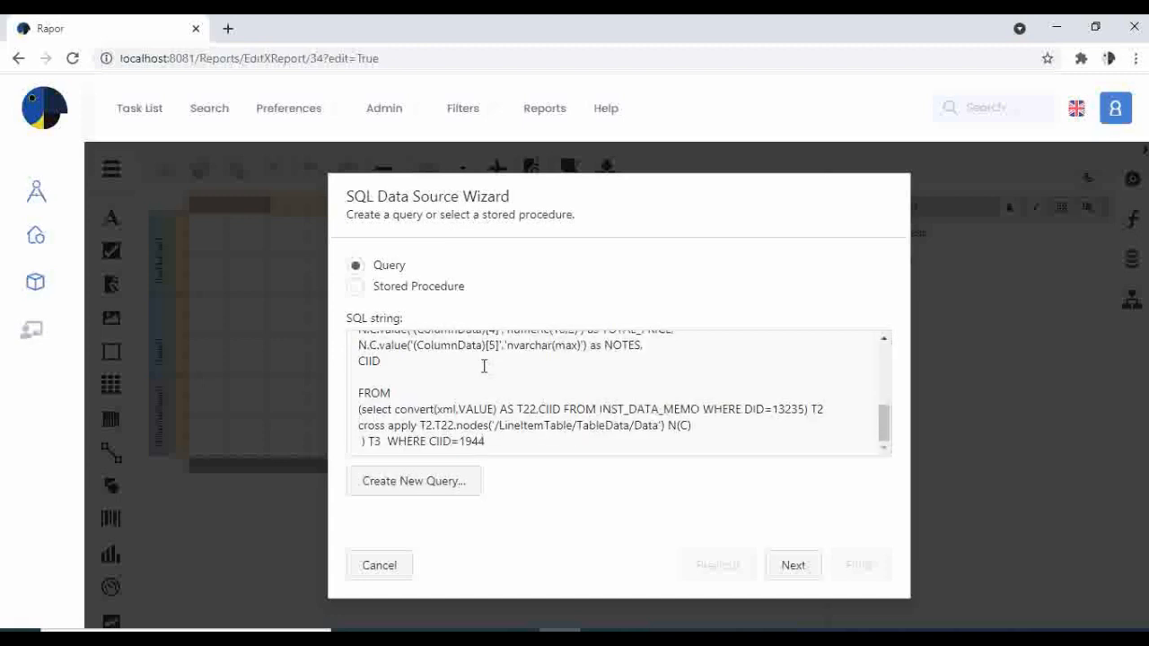
click(800, 570)
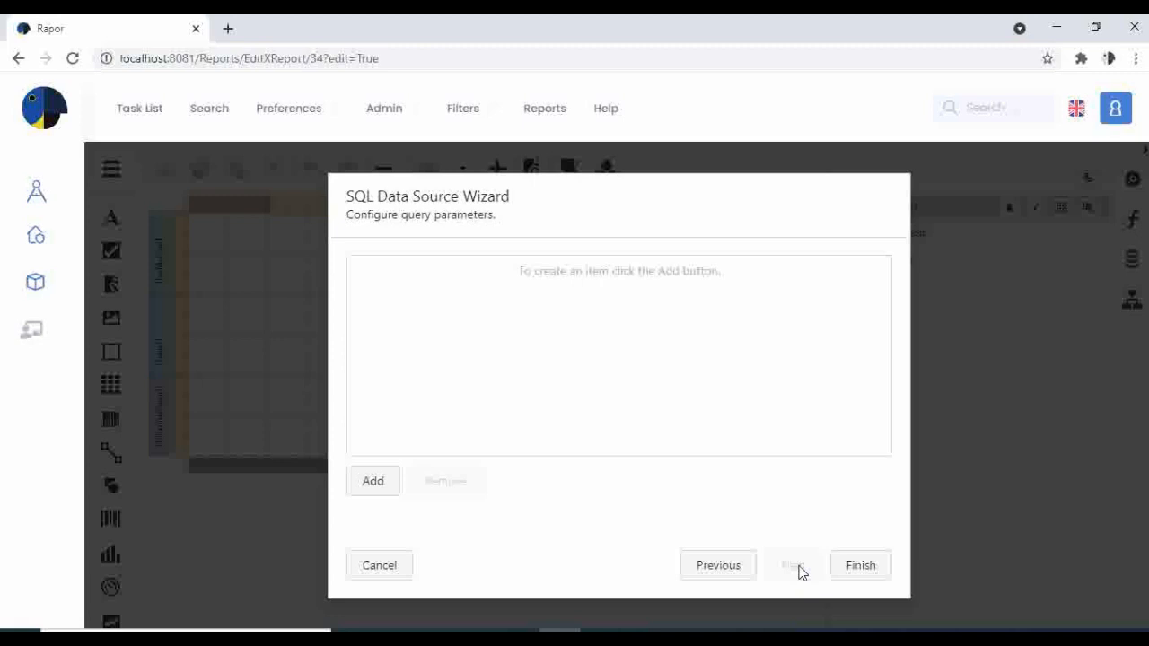
click(855, 567)
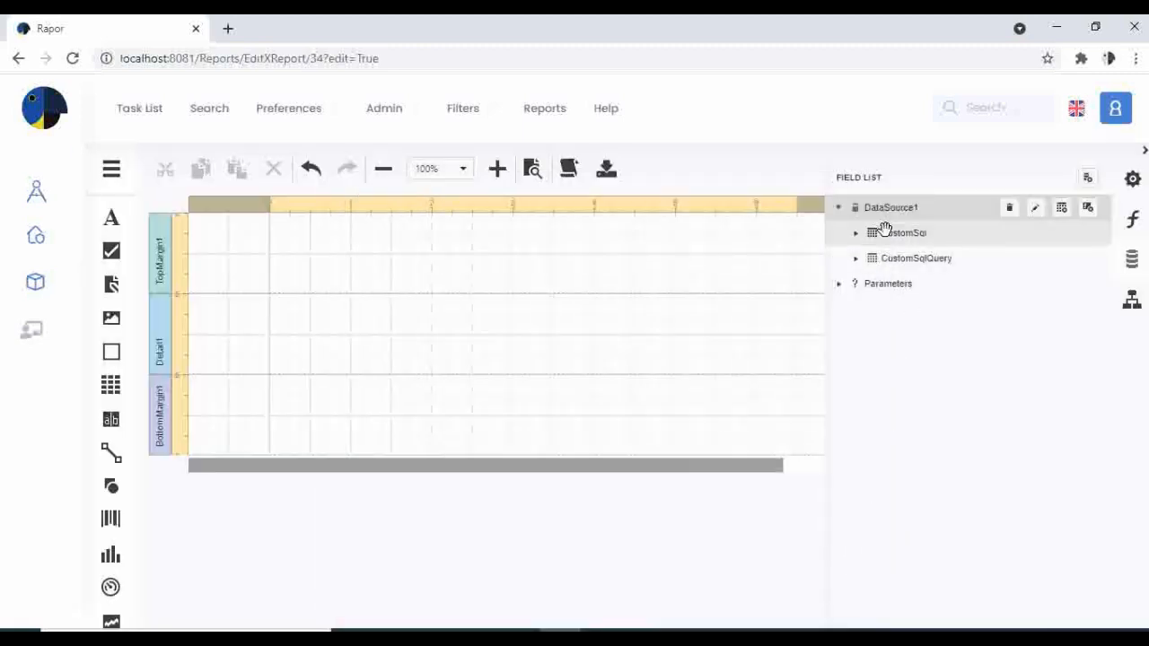
Add a report parameter with both its name and description set to ProcessID.
click(892, 283)
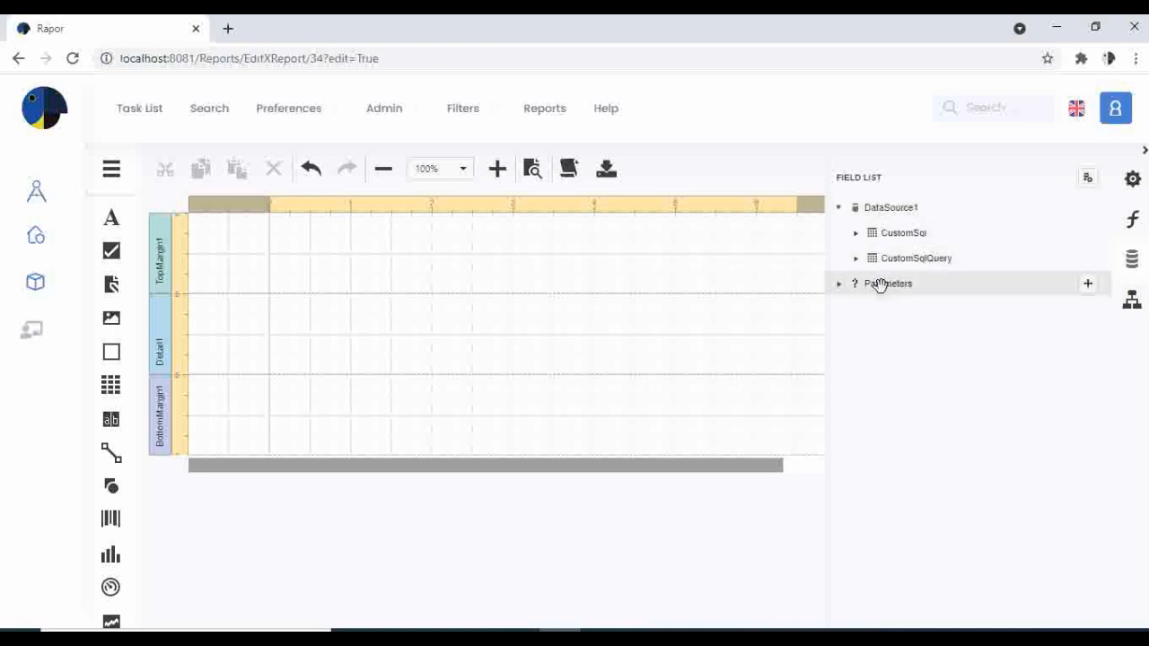
click(1087, 284)
click(1064, 310)
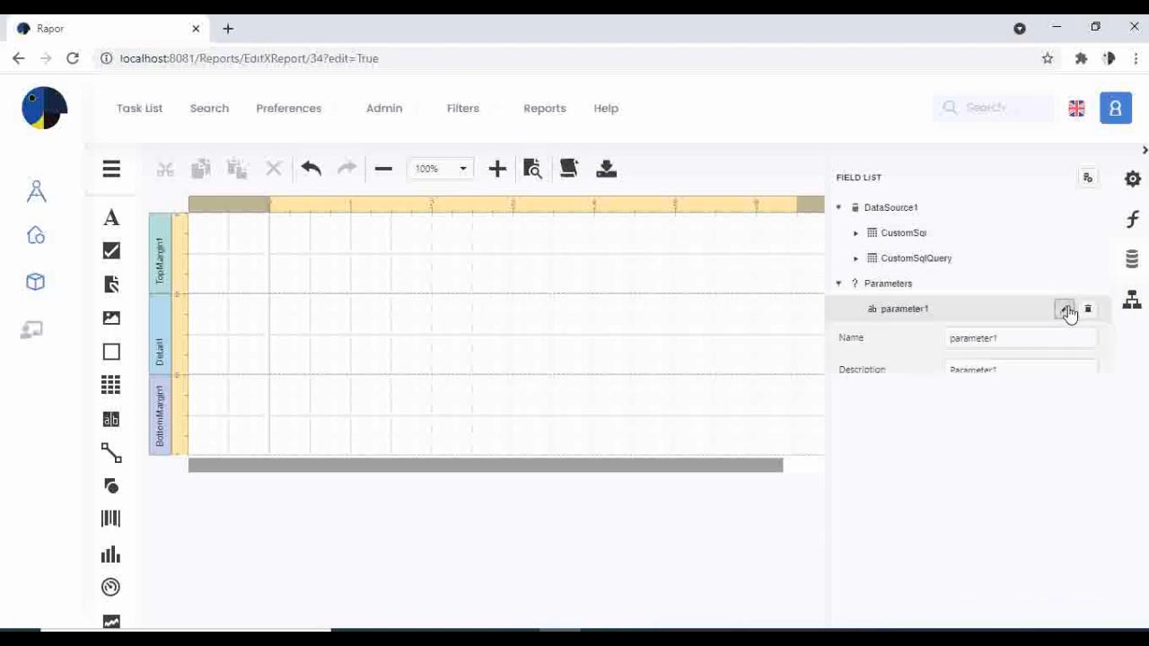
drag(1018, 336, 855, 347)
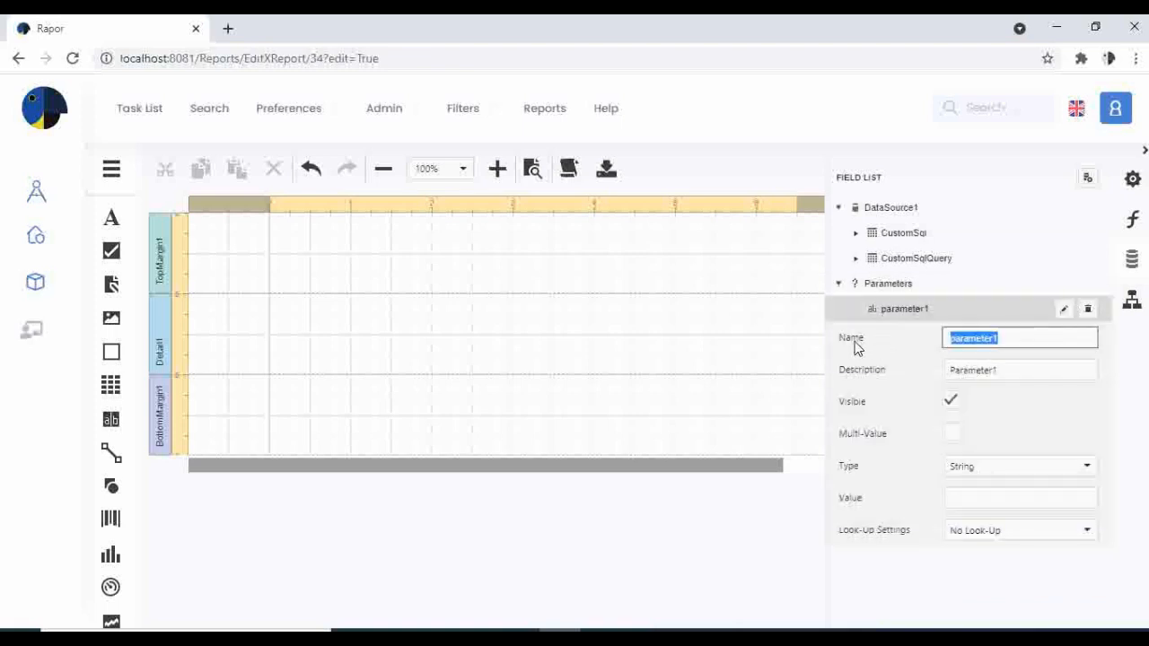
text(P)
key(shift+Left)
key(shift+Left)
key(shift+Left)
key(shift+Left)
key(shift+Left)
key(ctrl+c)
key(Tab)
key(ctrl+v)
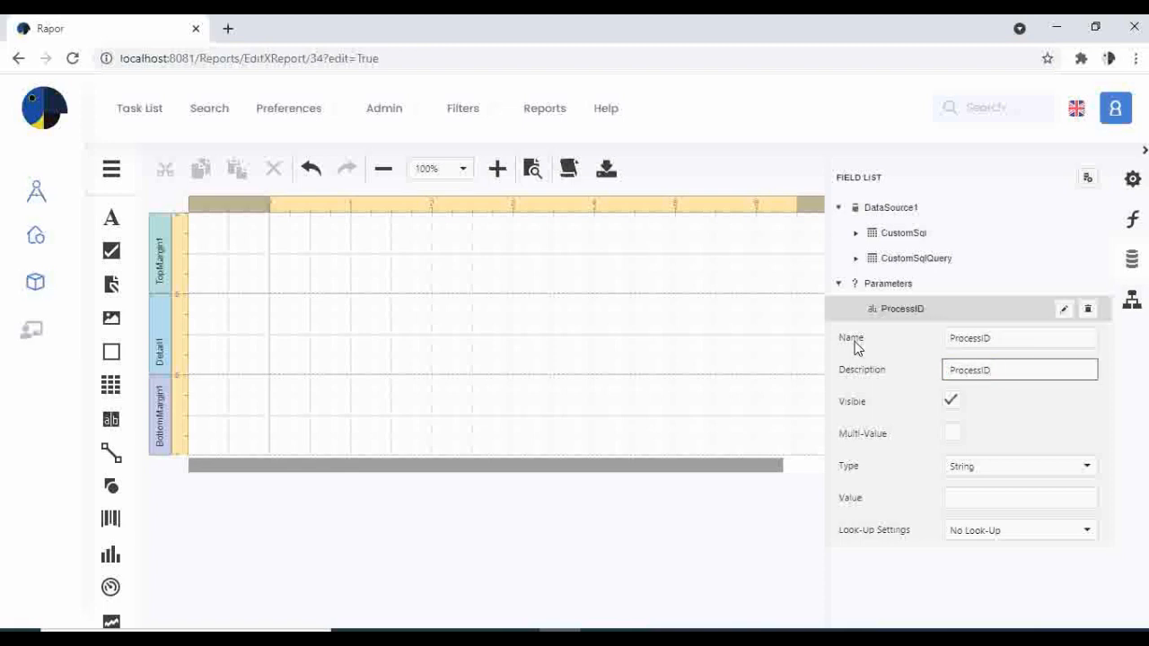
click(899, 286)
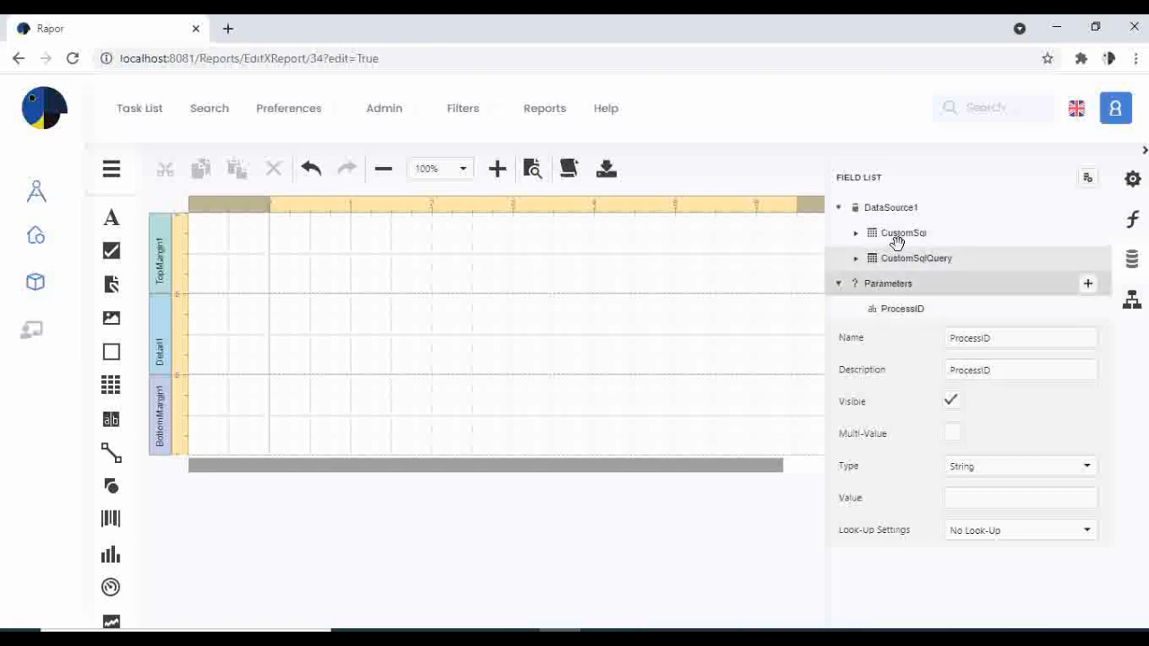
mouse_move(894, 231)
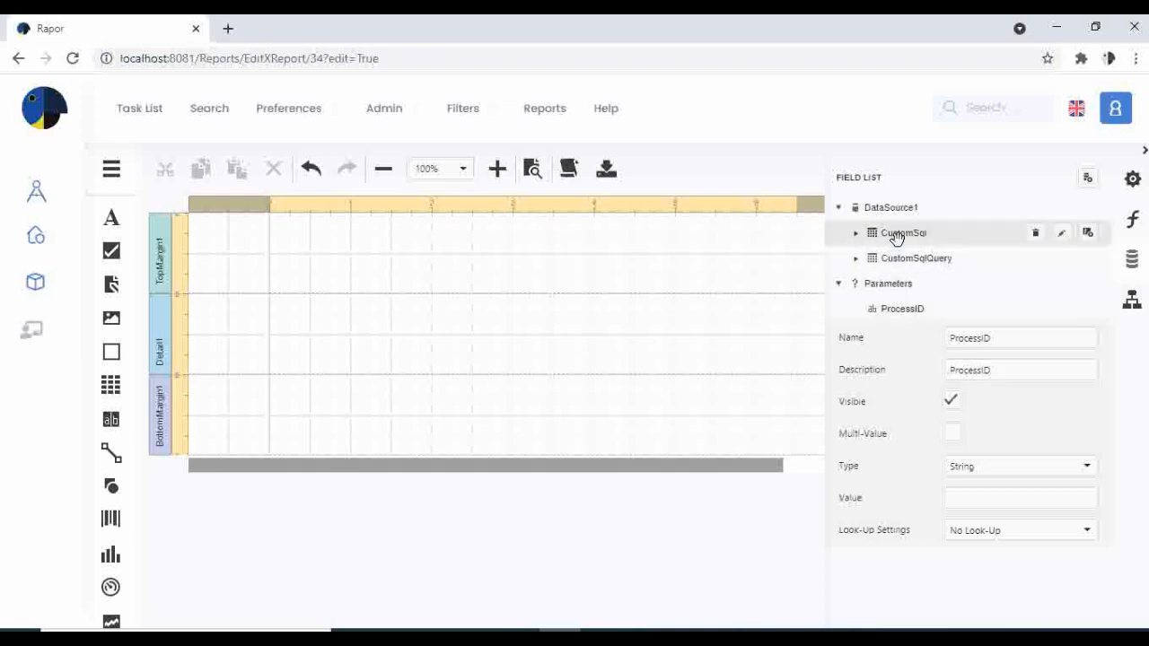
click(1061, 234)
scroll(594, 377, down, 3)
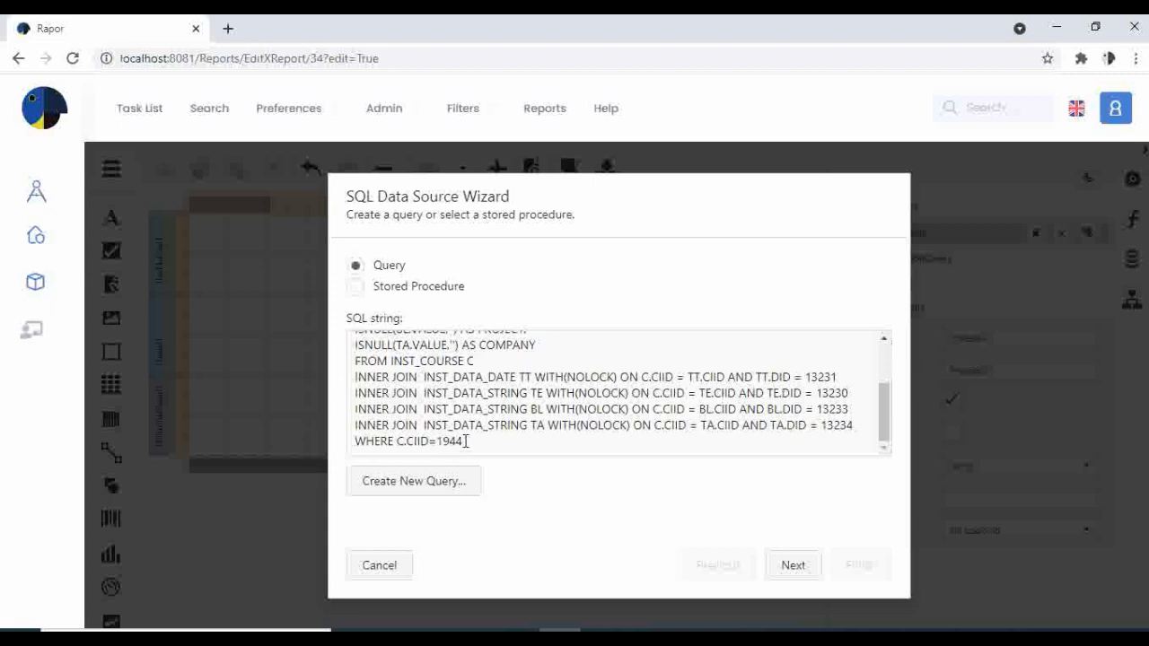
drag(466, 441, 438, 441)
text(@ProcessID)
click(800, 565)
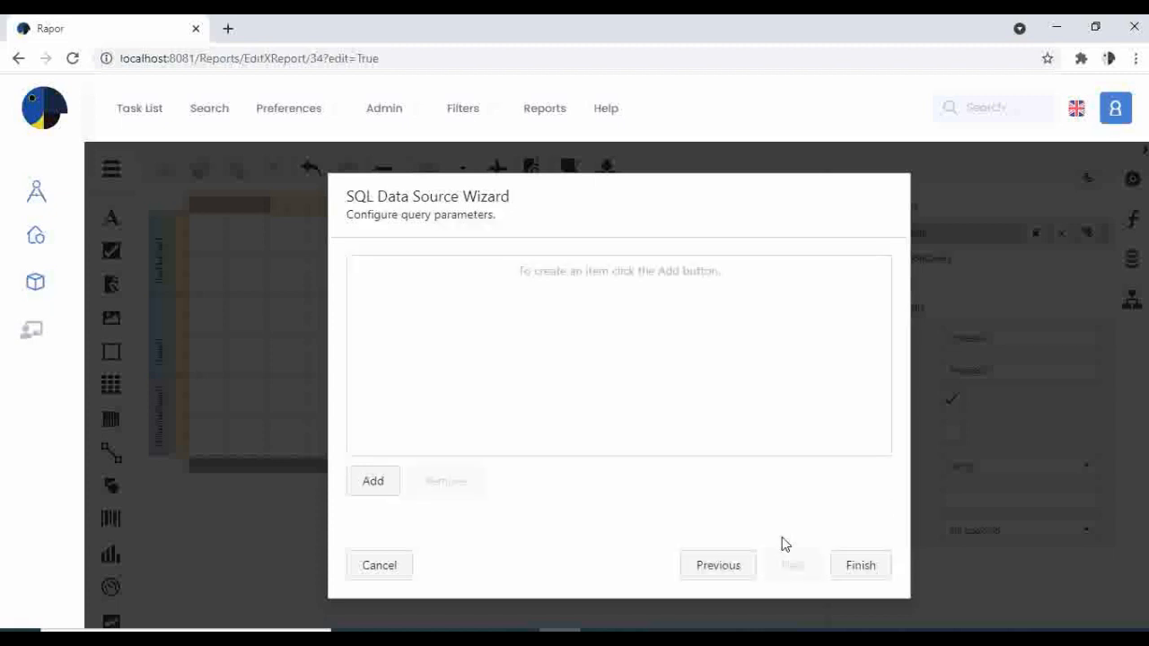
Add a query parameter named ProcessID of type Expression to the CustomSql query.
click(374, 482)
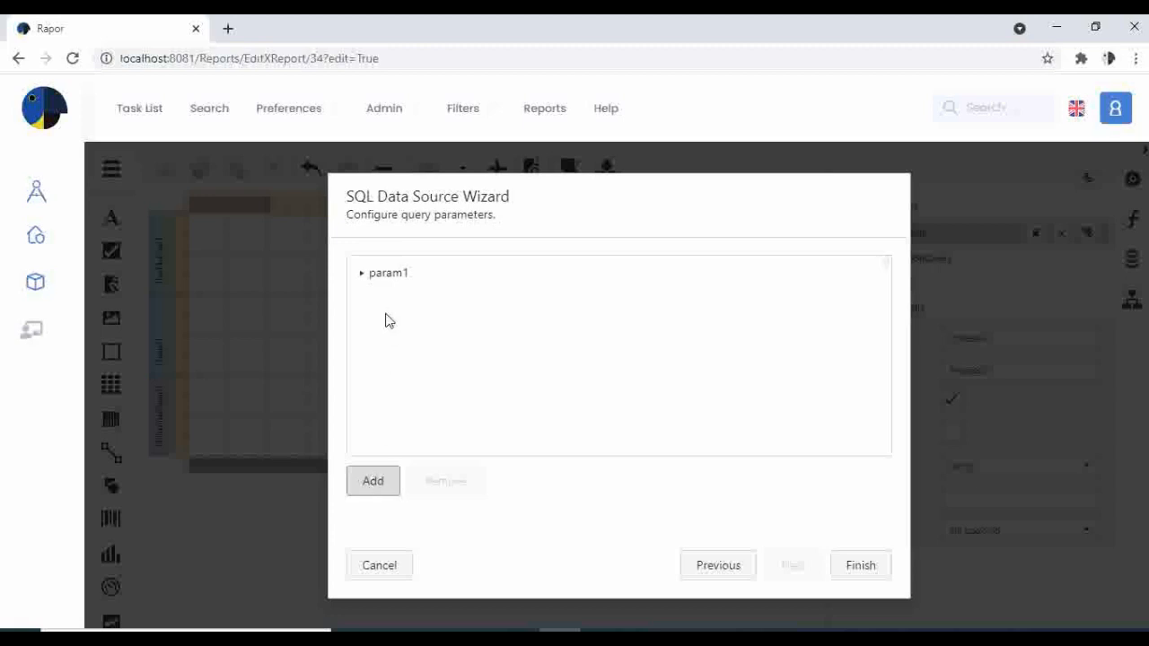
click(387, 281)
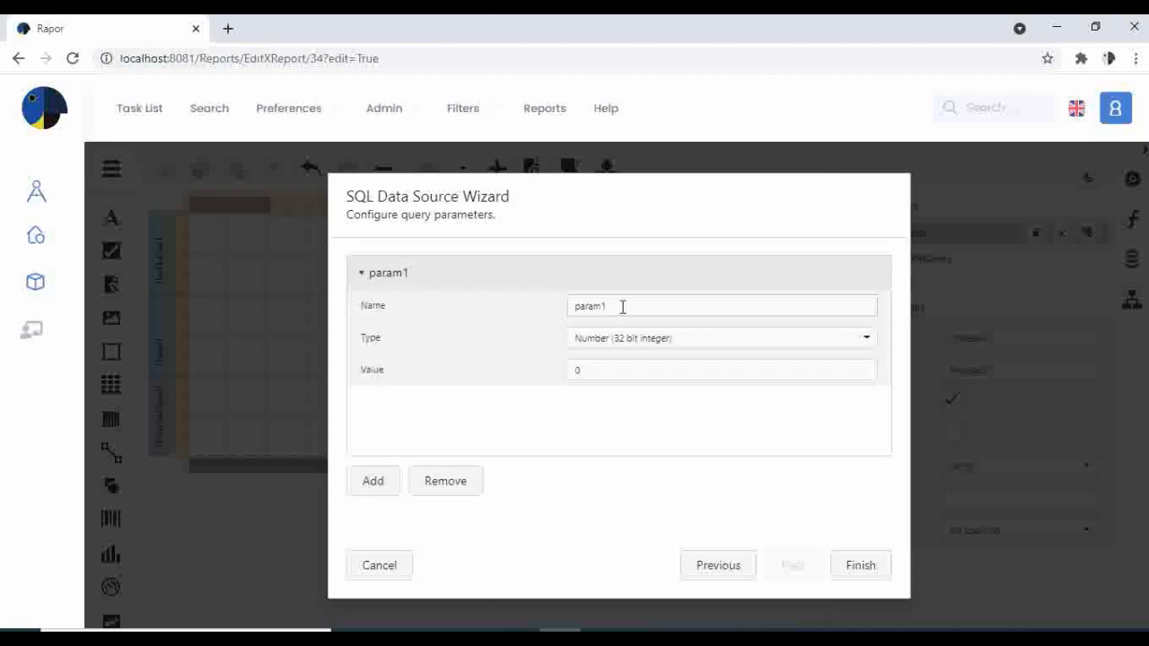
drag(623, 306, 390, 285)
text(P)
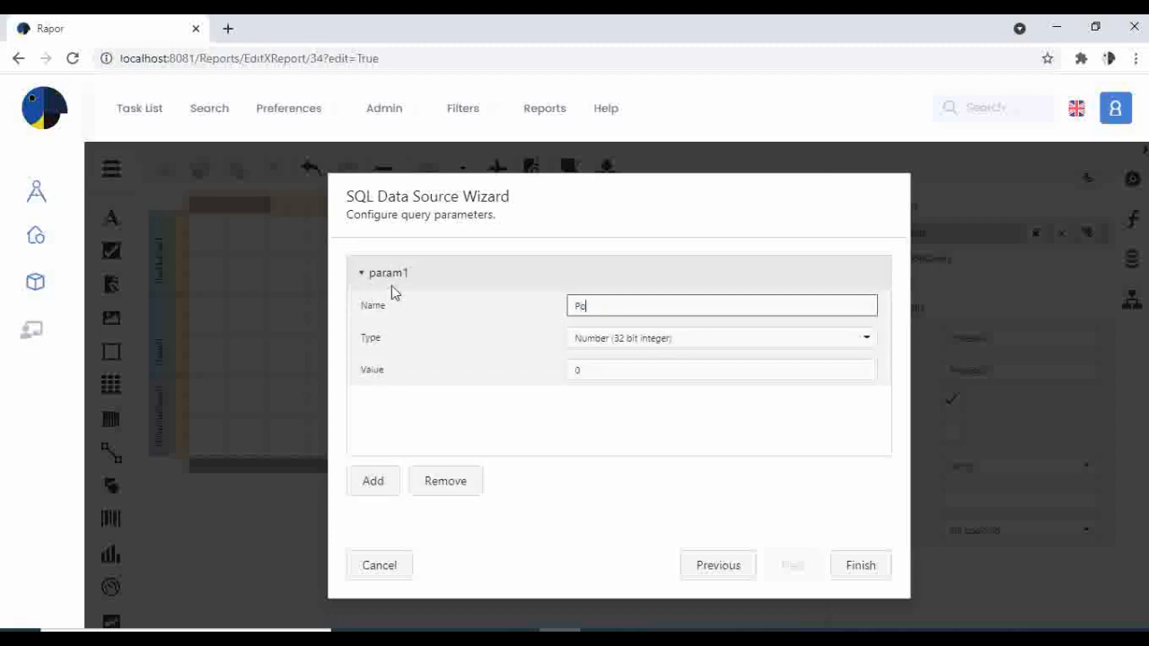
text(rocessID)
click(737, 340)
scroll(709, 443, down, 1)
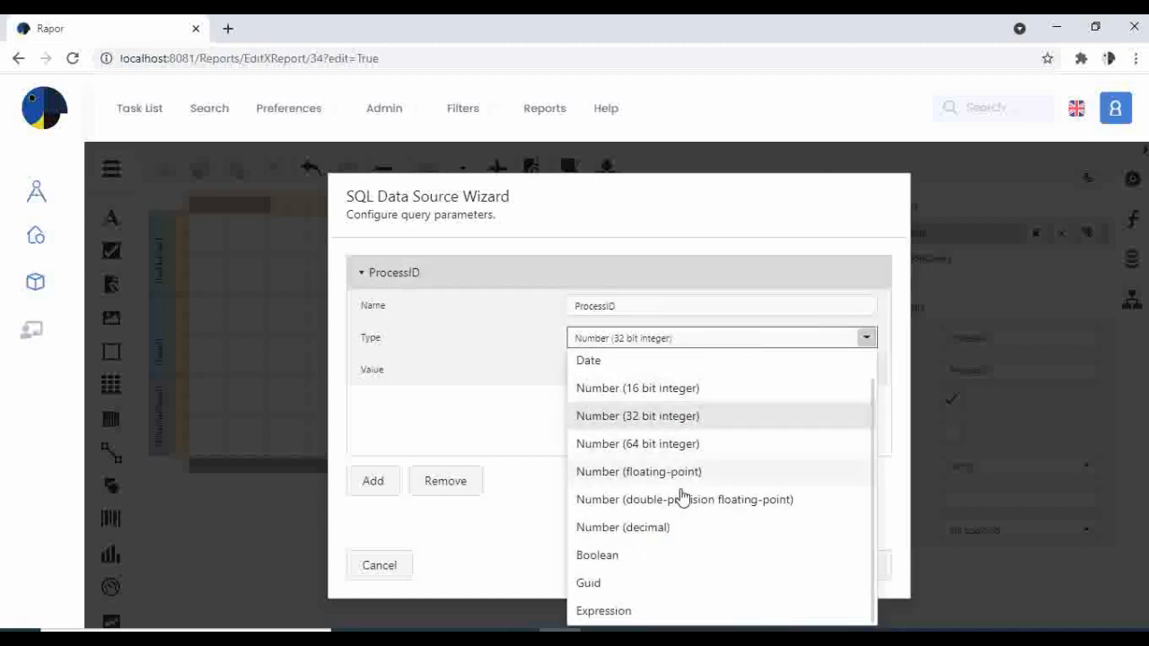
click(625, 610)
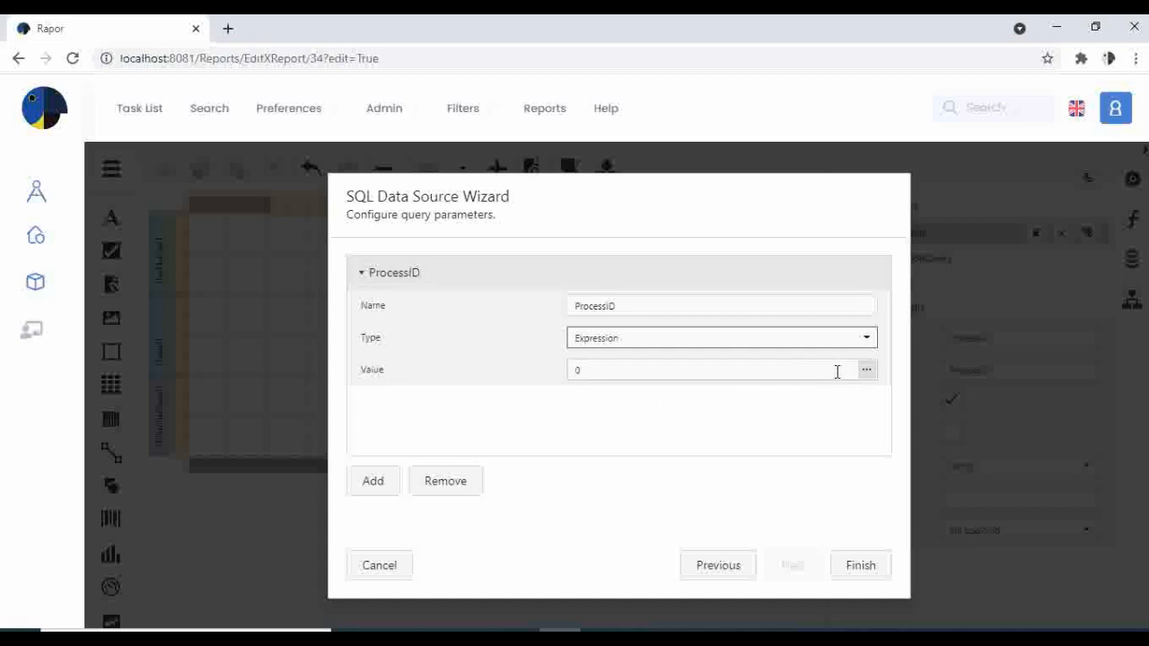
Set the CustomSql query parameter's value to the expression [Parameters.ProcessID] and finish editing the query.
click(866, 369)
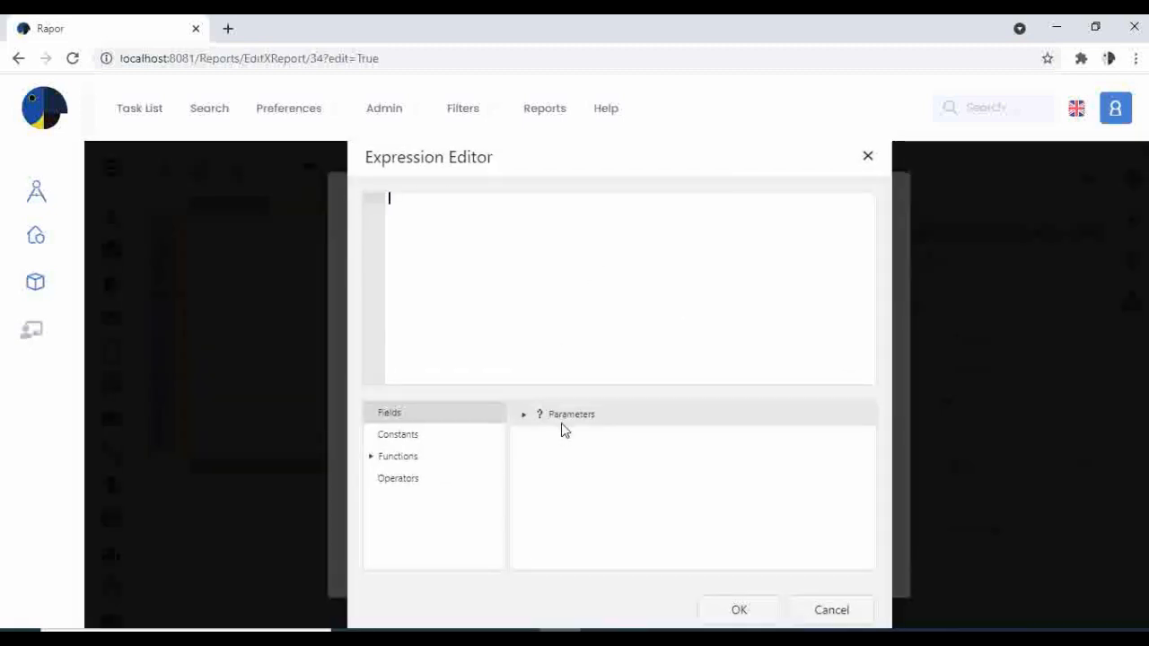
click(524, 416)
double_click(588, 443)
click(739, 609)
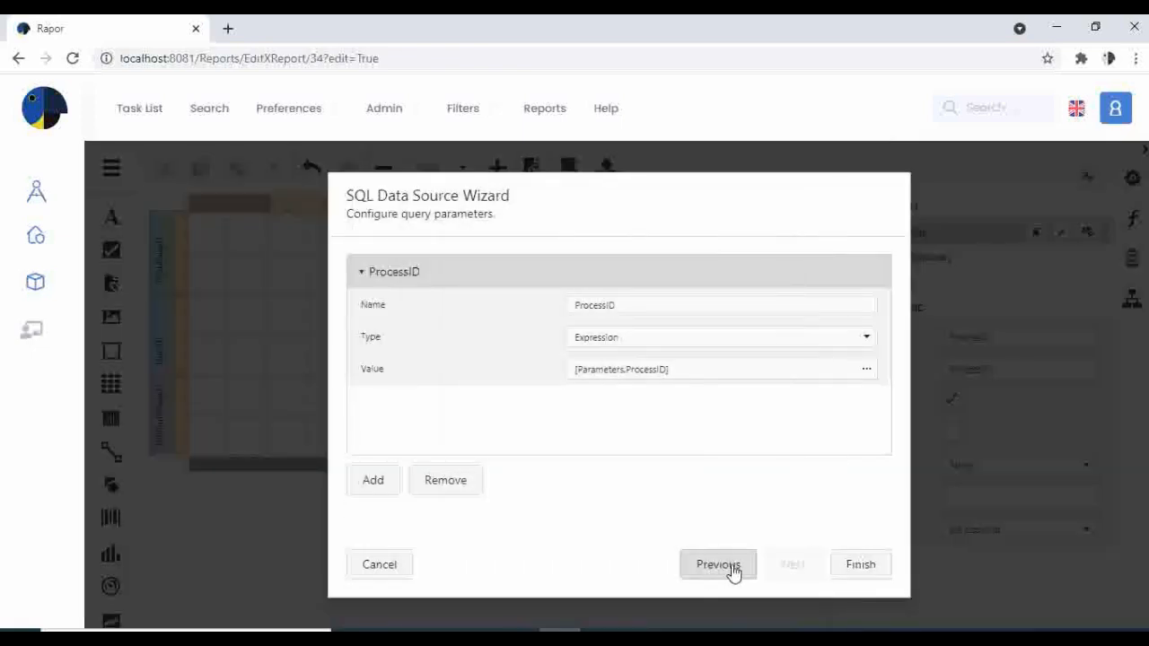
click(871, 573)
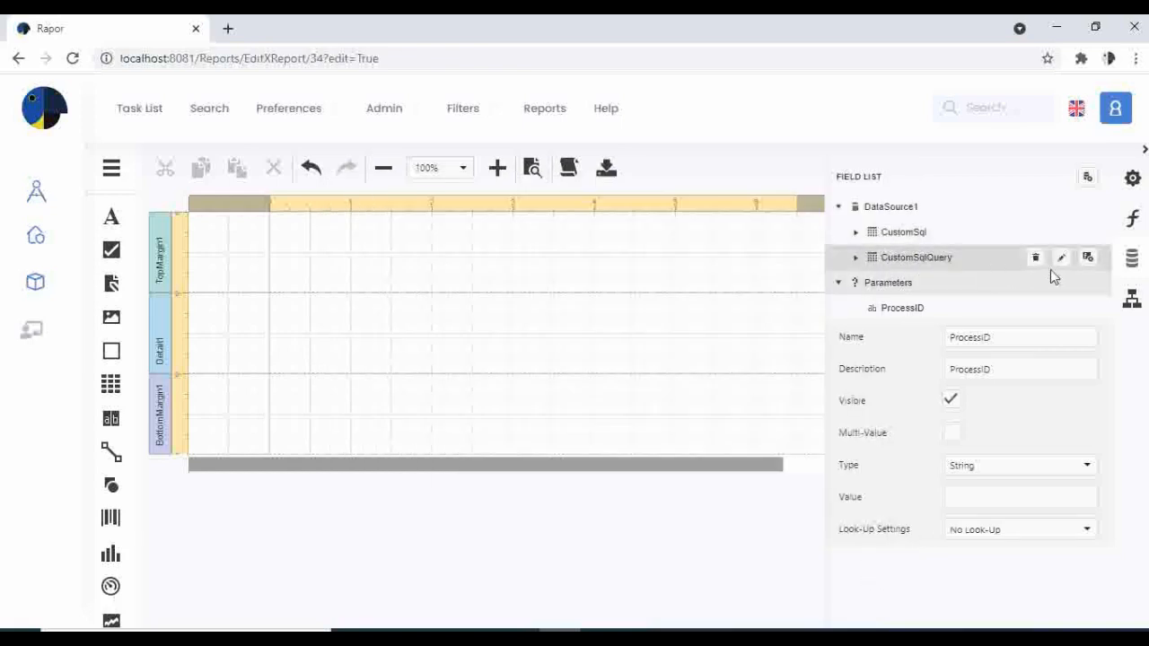
click(1062, 258)
scroll(511, 374, down, 5)
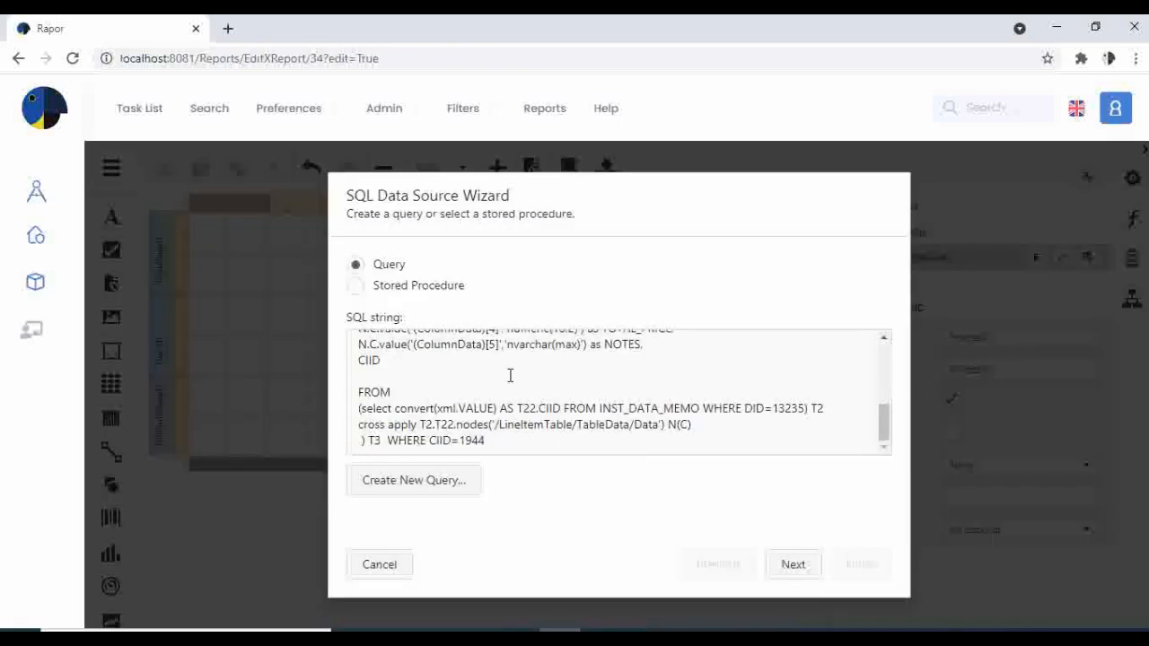
drag(505, 441, 460, 440)
text(@ProcessID)
click(792, 564)
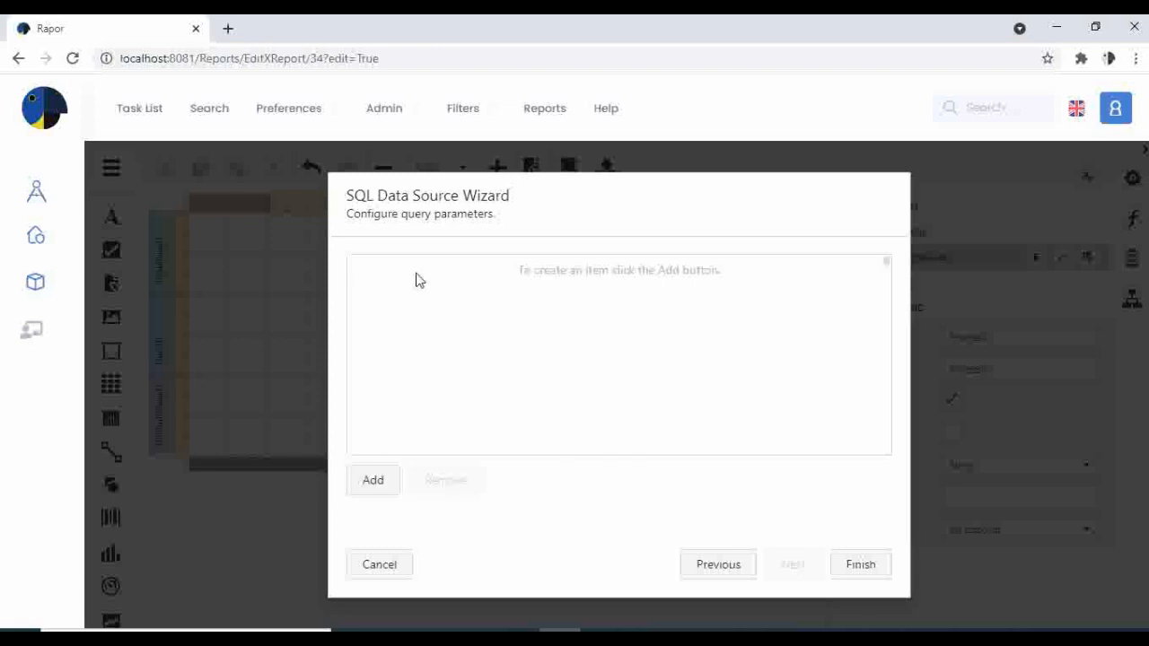
Add a query parameter named ProcessID of type Expression to the CustomSqlQuery query.
click(373, 482)
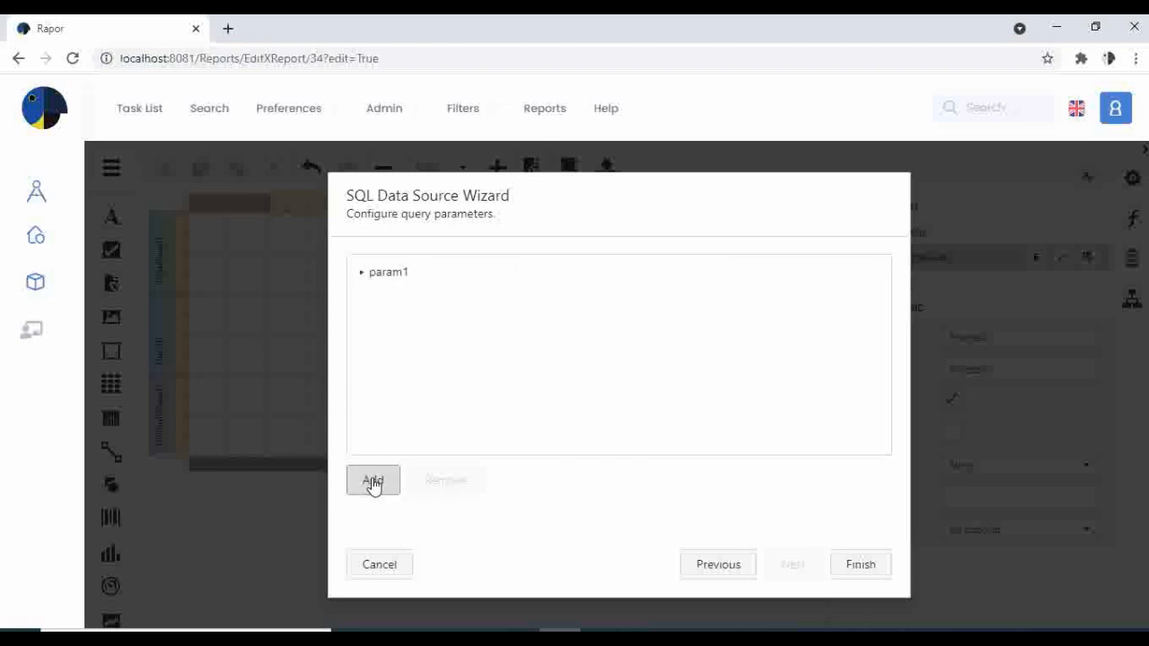
click(375, 274)
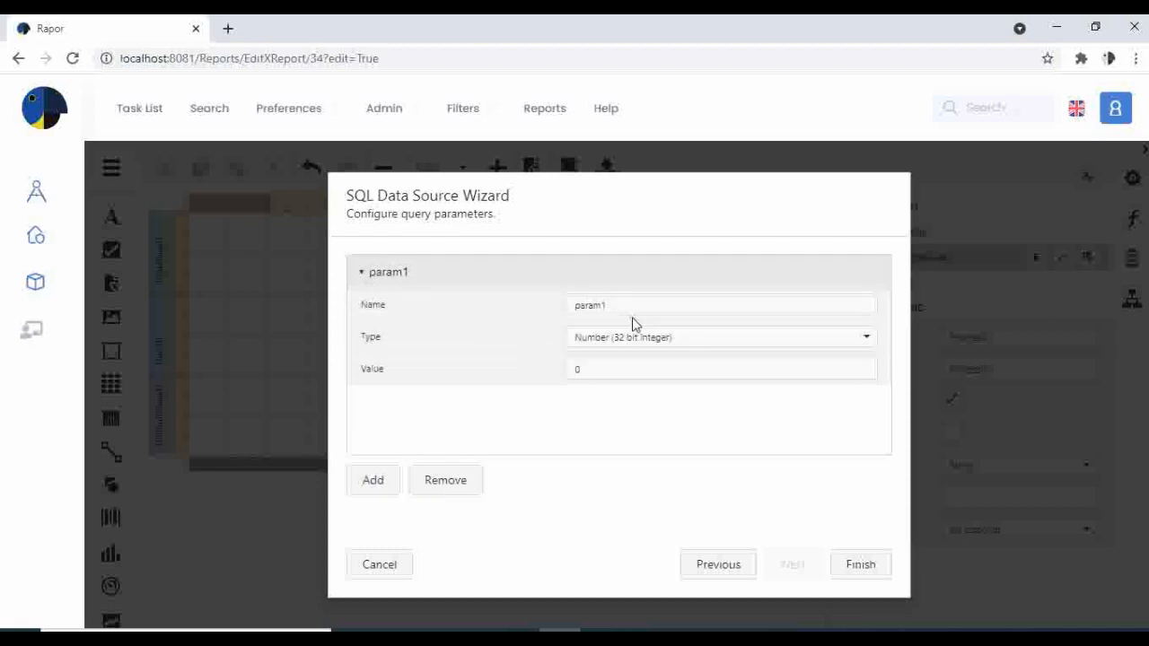
drag(632, 307, 338, 299)
text(Pr)
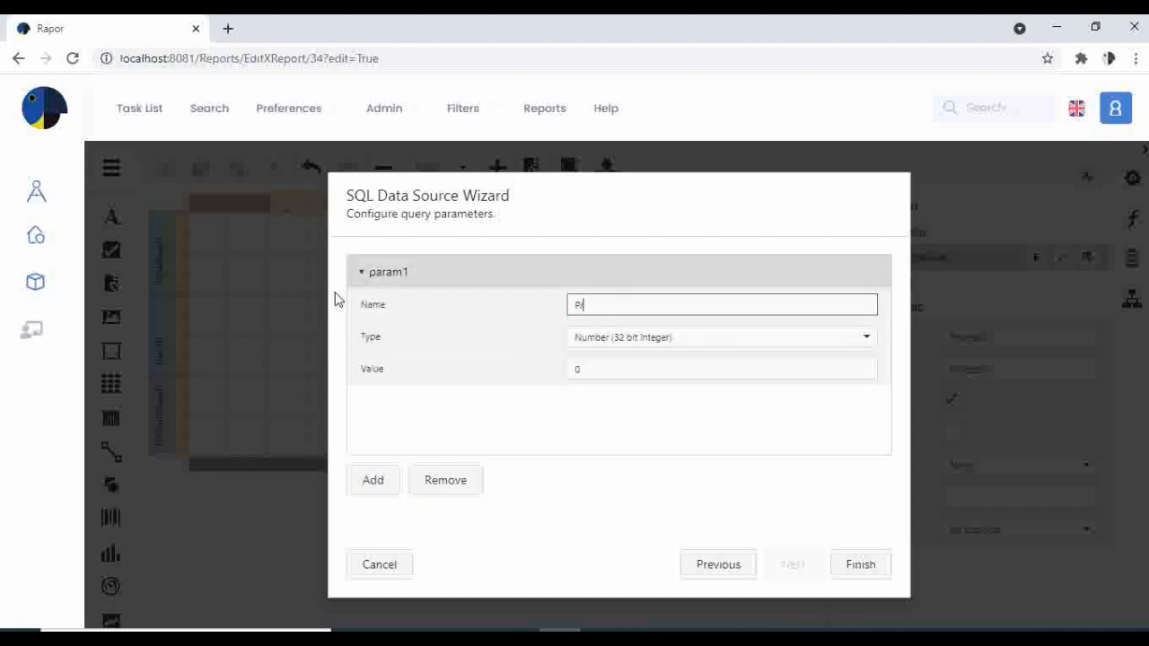
text(oces)
key(BackSpace)
key(BackSpace)
key(BackSpace)
text(ssID)
click(781, 344)
scroll(673, 592, down, 1)
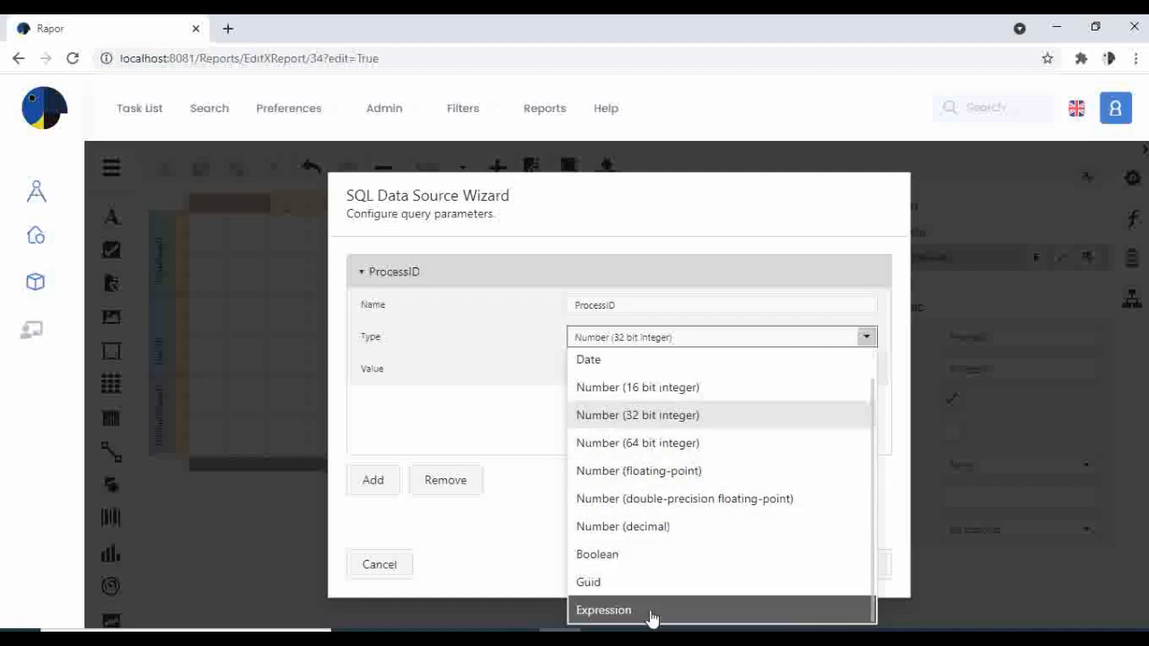
click(649, 610)
Set the CustomSqlQuery parameter's value to the expression [Parameters.ProcessID] and finish editing the query.
click(866, 369)
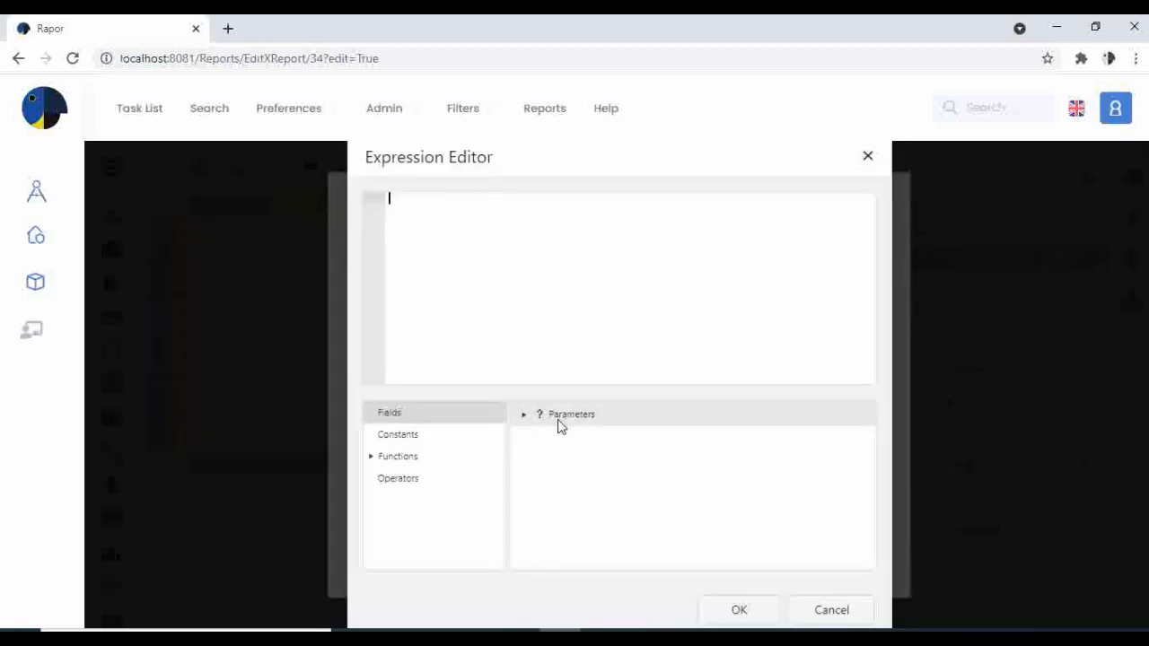
click(523, 417)
double_click(584, 439)
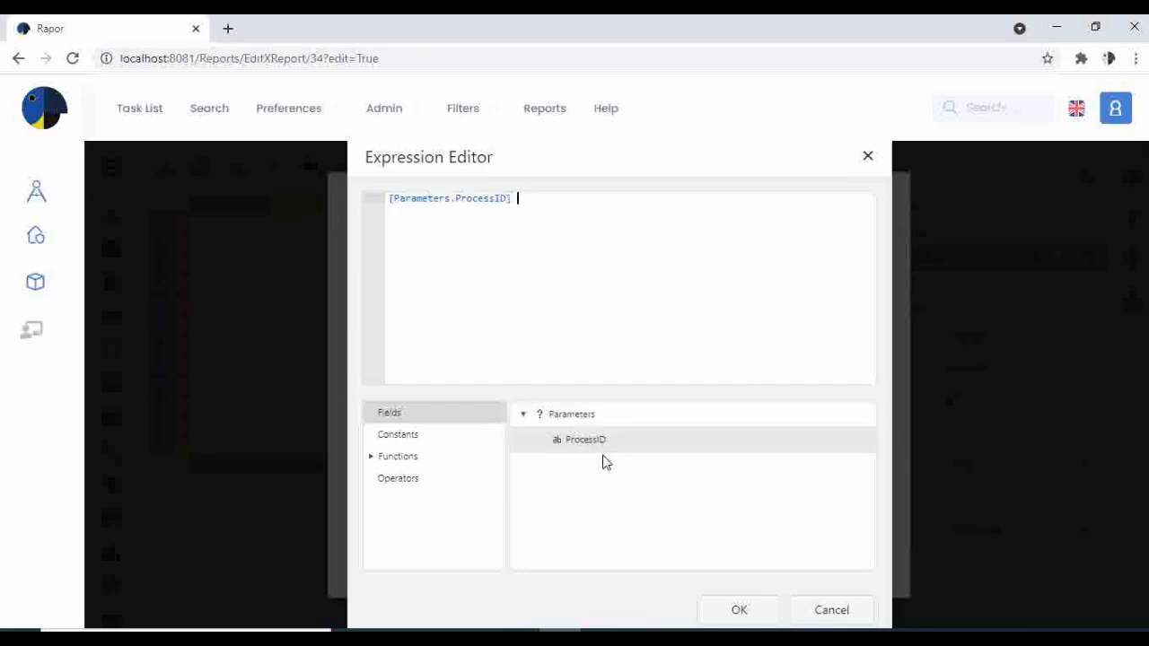
click(740, 609)
click(860, 567)
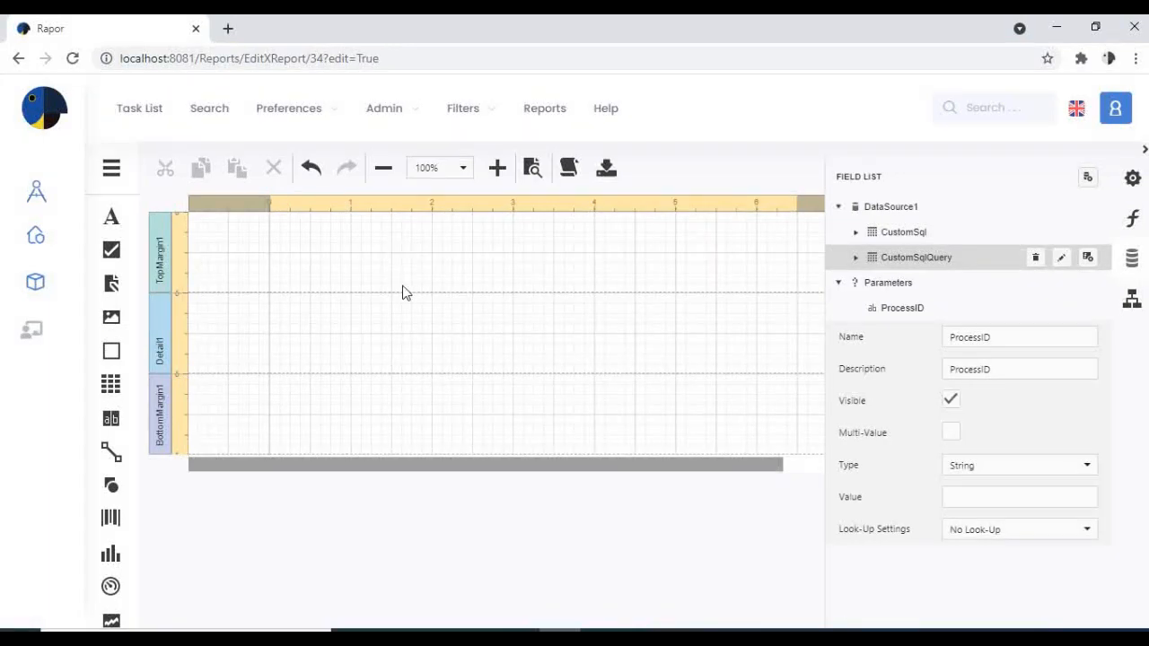
Start designing the report in the Report Wizard as a Data-bound Report using the existing DataSource1.
click(112, 170)
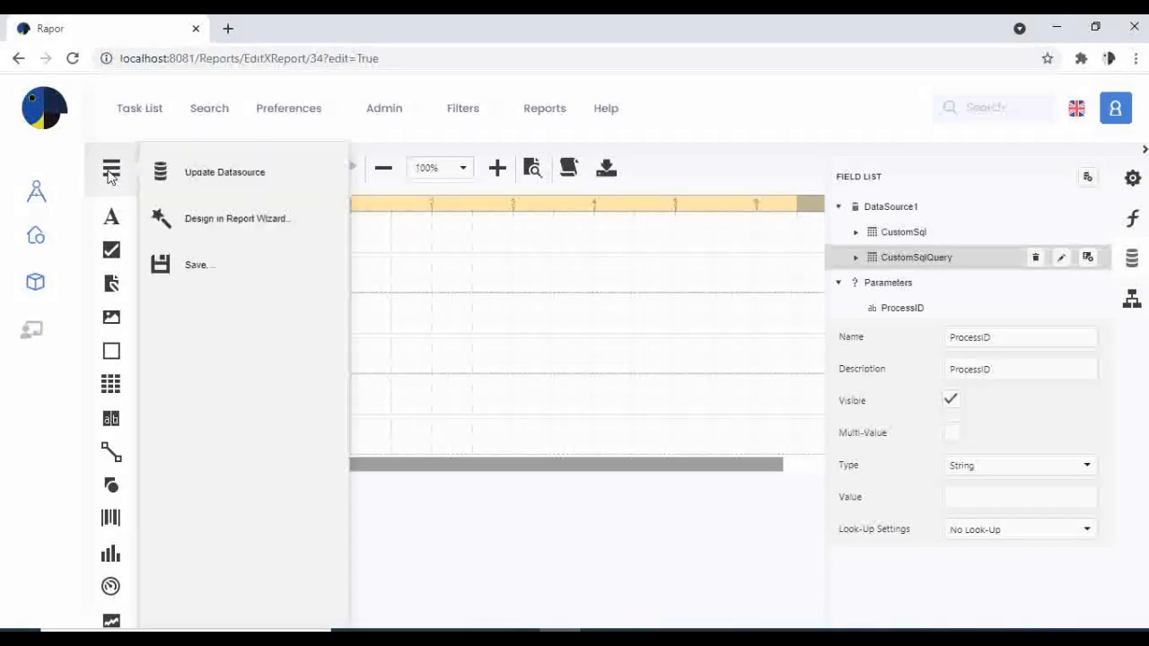
click(224, 223)
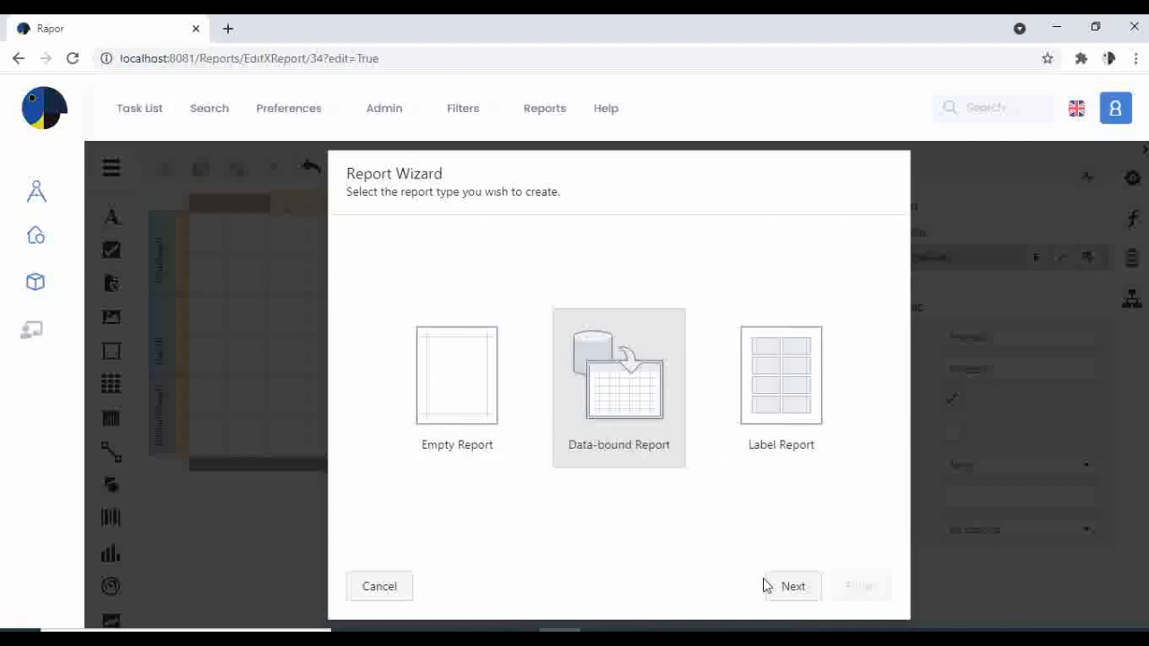
click(794, 594)
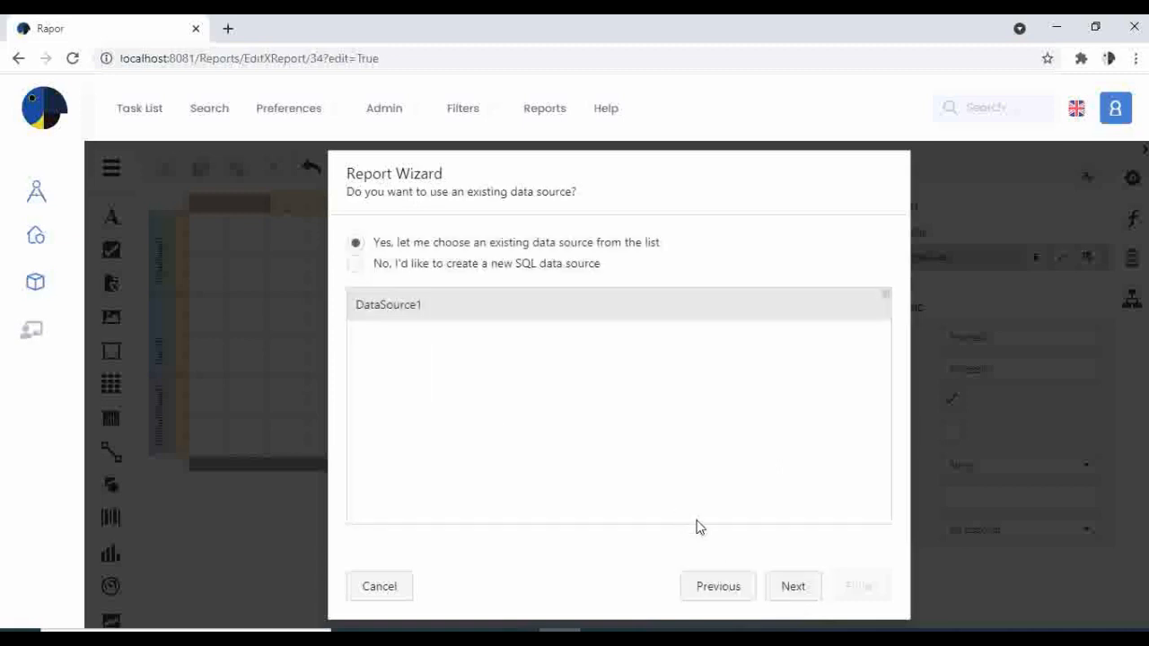
click(793, 591)
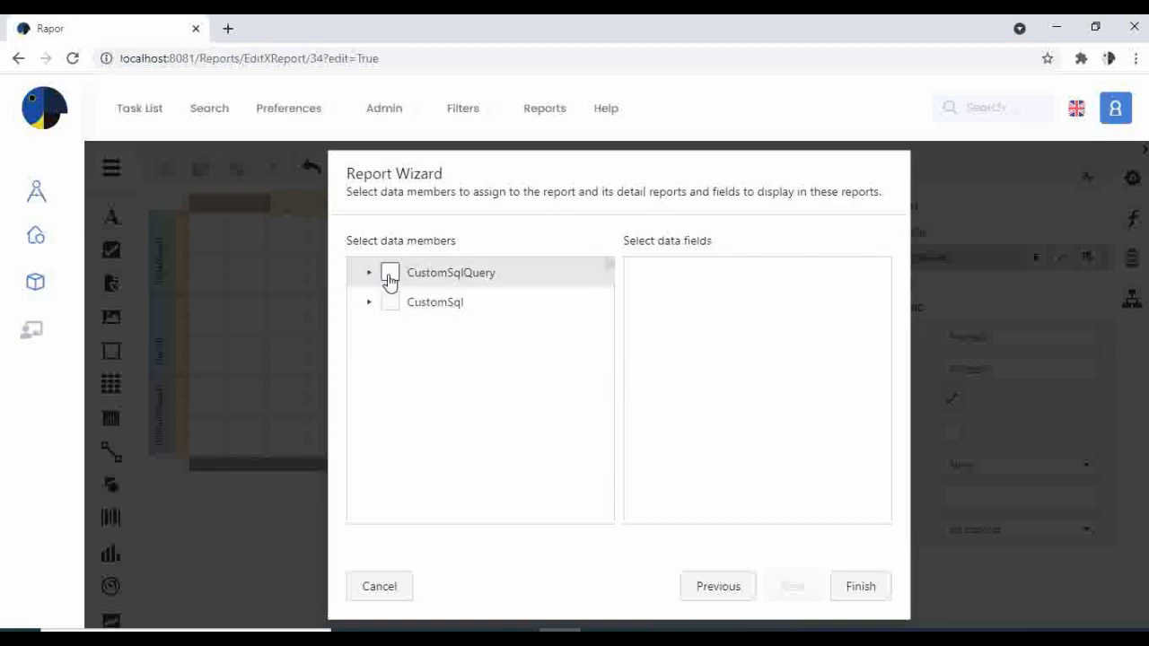
Include the CustomSqlQuery and CustomSql data members with all their fields in the report and proceed to grouping.
click(389, 273)
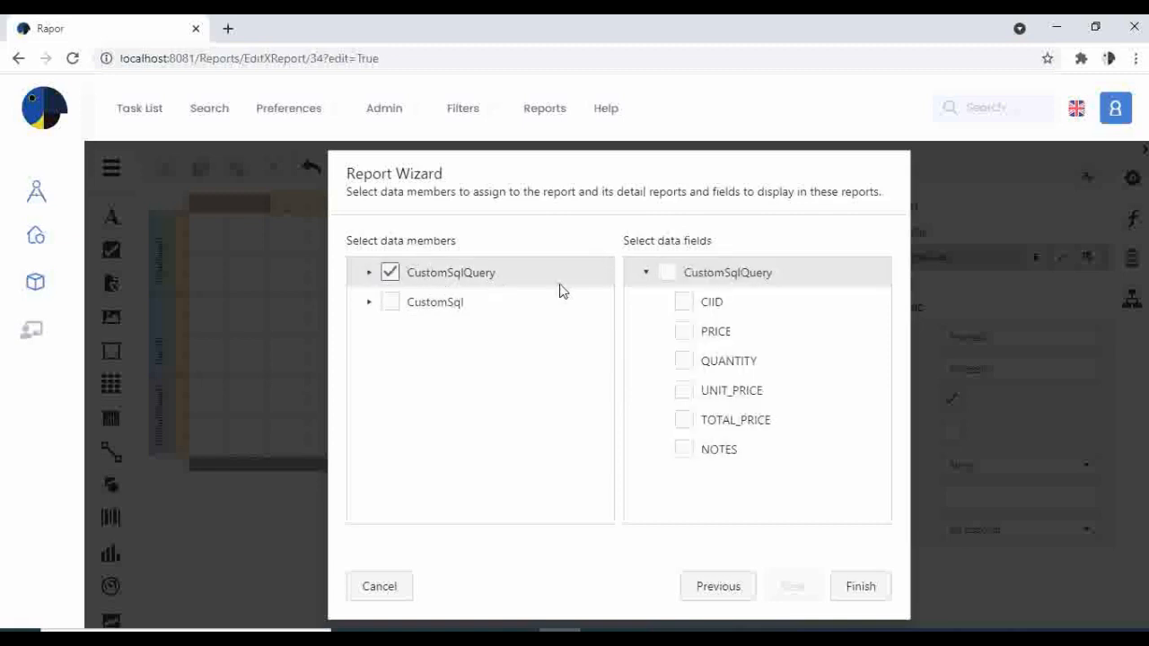
click(667, 275)
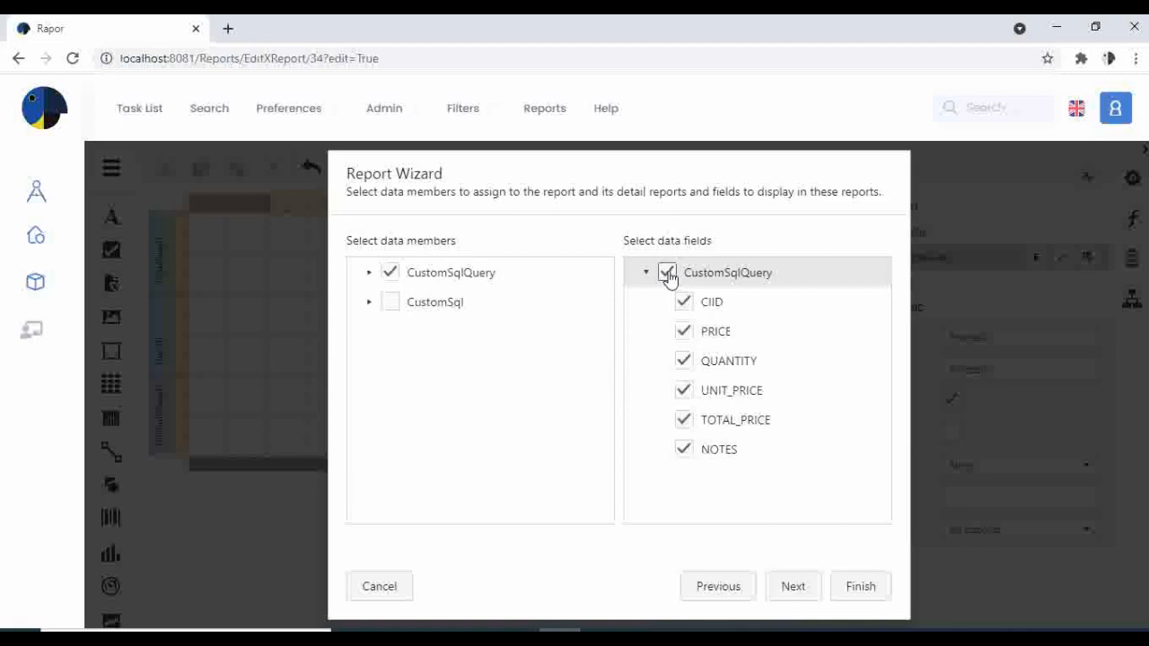
click(389, 303)
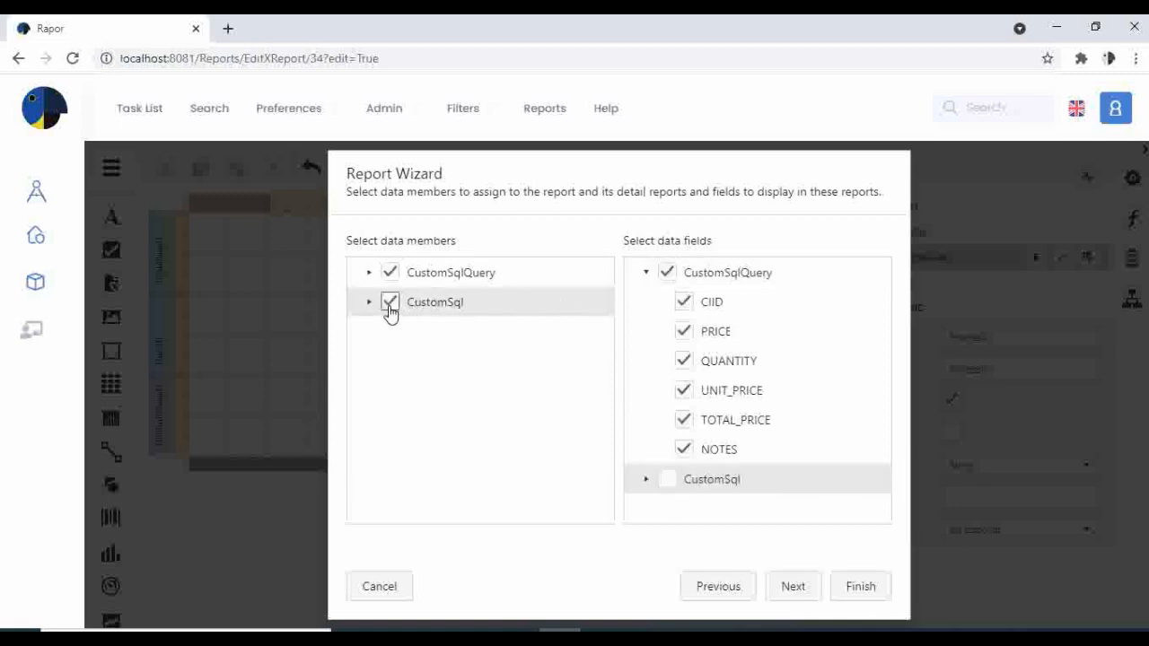
click(668, 481)
scroll(758, 460, down, 2)
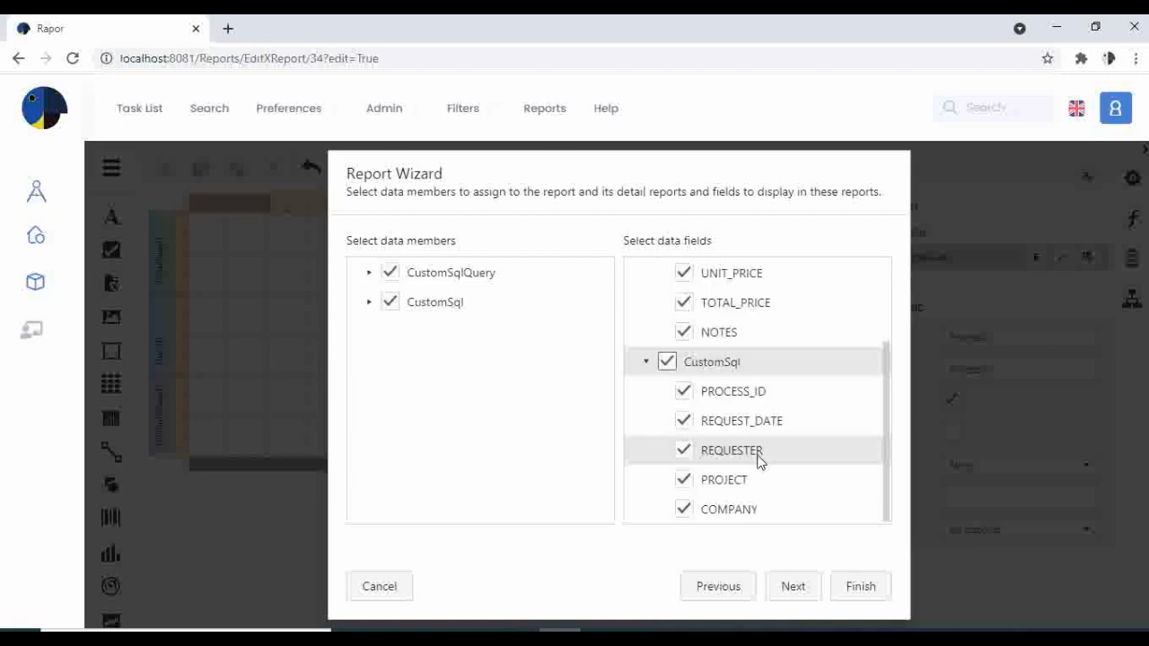
click(793, 591)
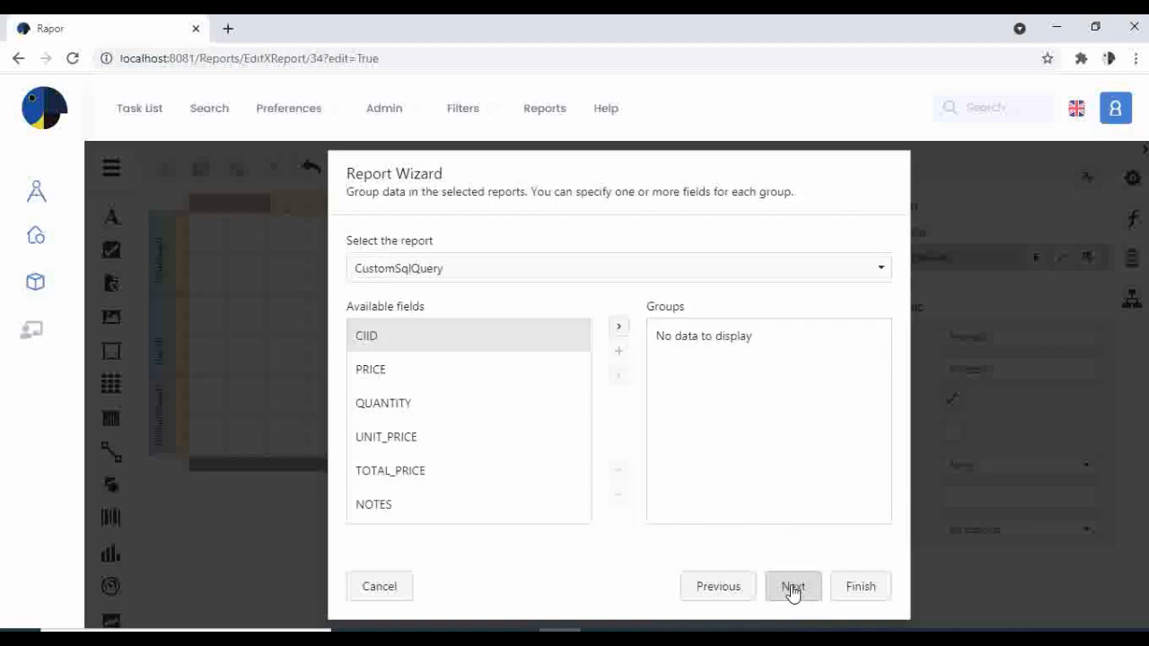
Group the CustomSqlQuery report by CIID, PRICE, QUANTITY, UNIT_PRICE, TOTAL_PRICE and NOTES as separate groups, and proceed to the summary functions.
click(565, 346)
click(622, 334)
click(622, 334)
click(623, 334)
click(622, 334)
click(622, 333)
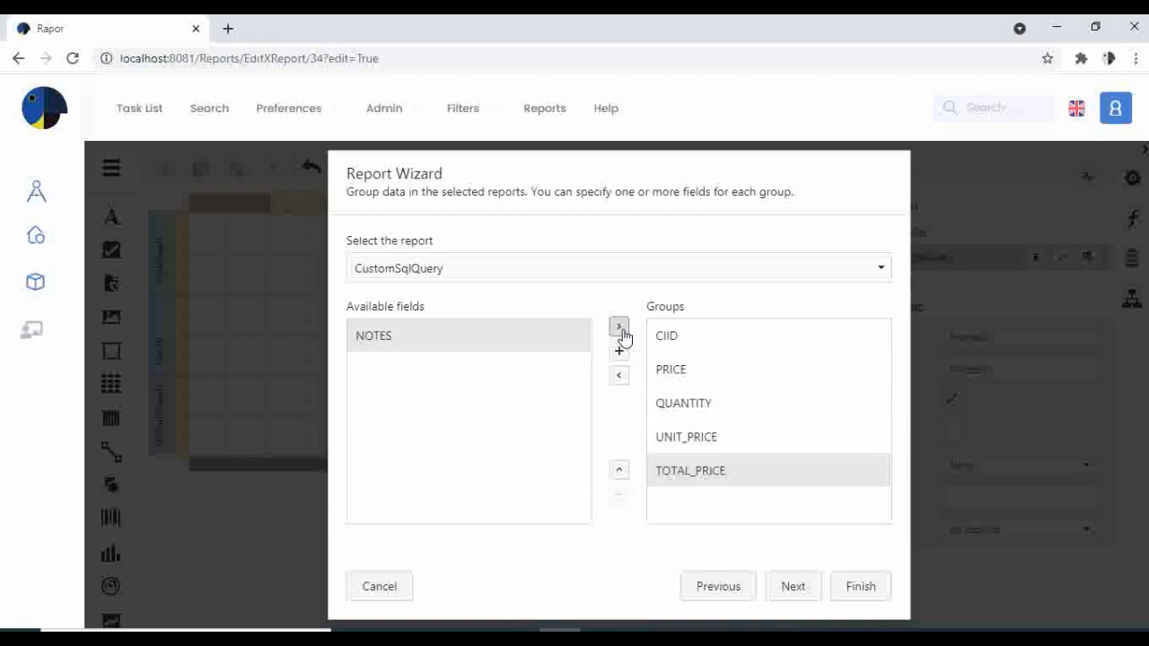
click(623, 334)
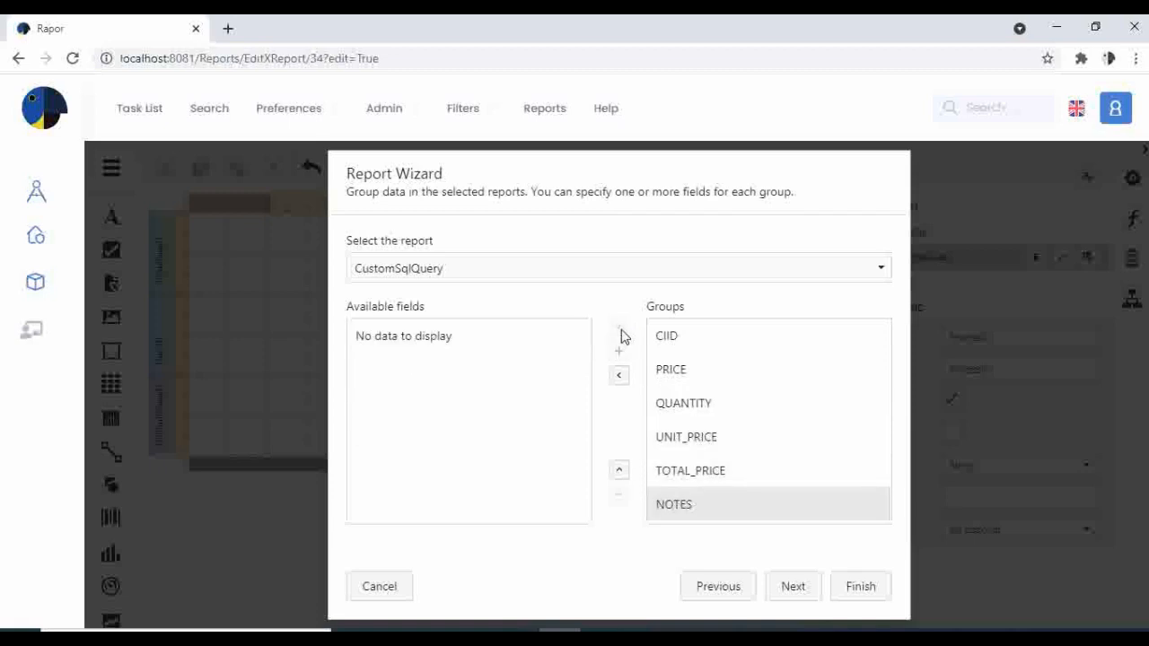
click(785, 592)
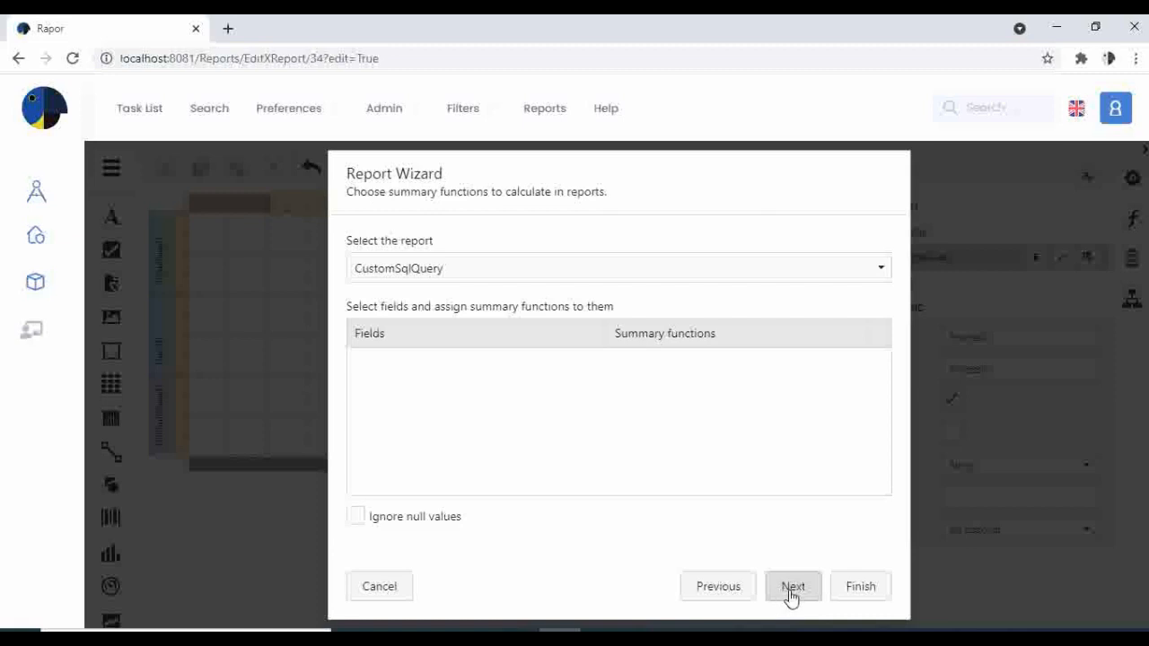
Leave the summary functions unset, title the report Request Form, and finish the wizard.
click(790, 594)
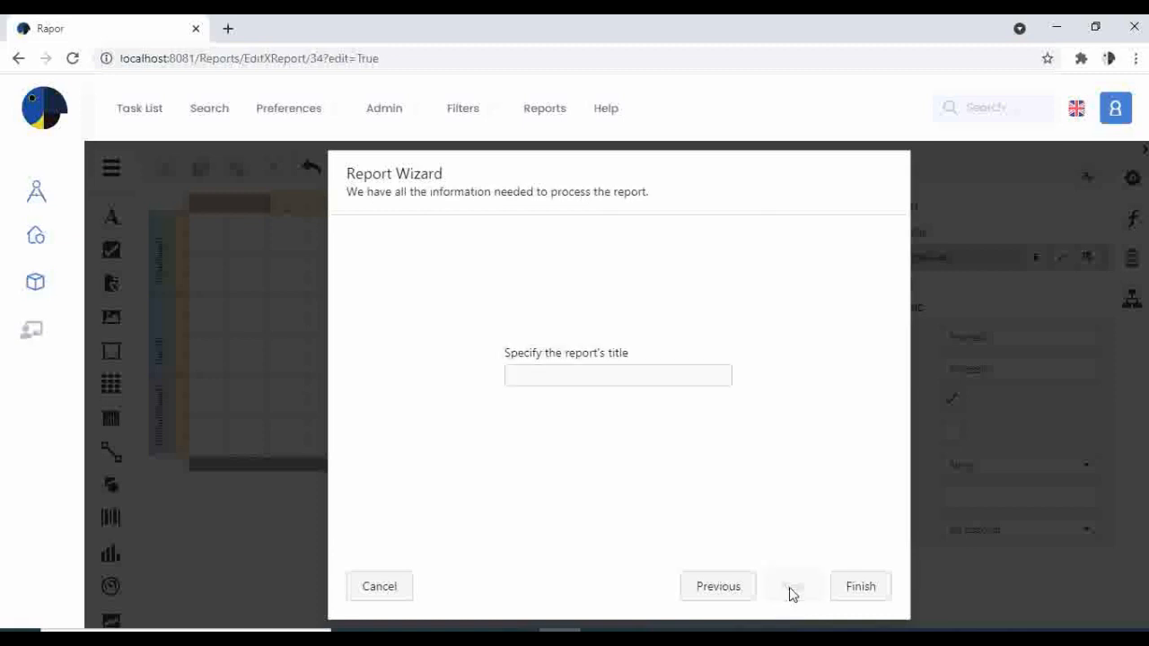
click(610, 376)
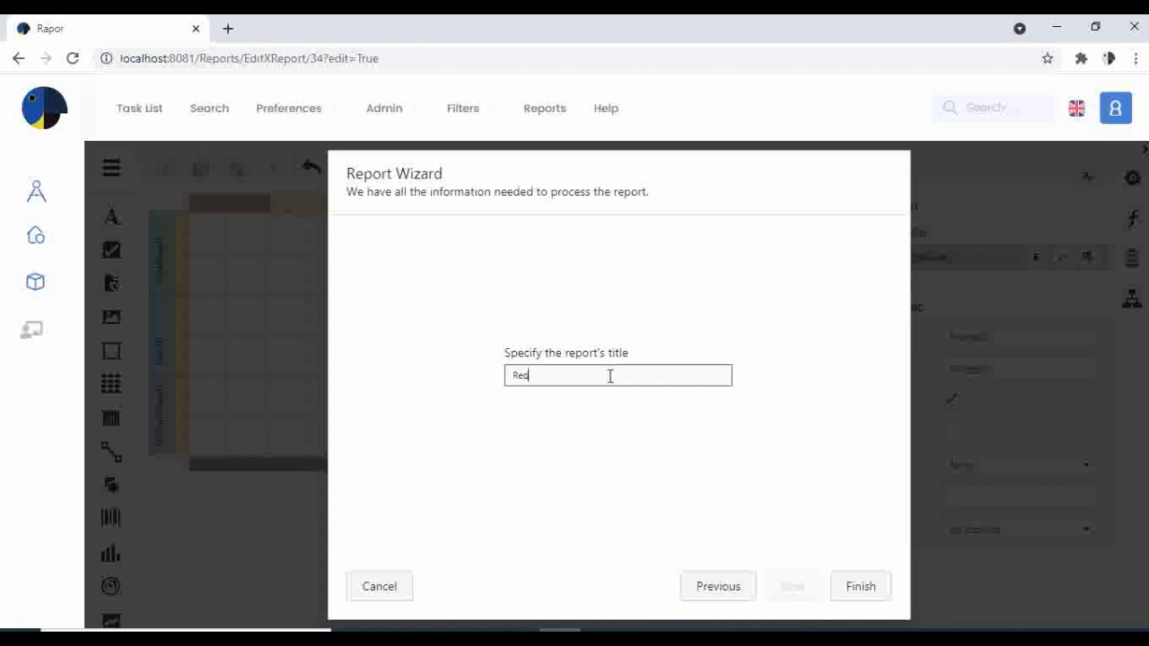
text(Request Form)
click(861, 585)
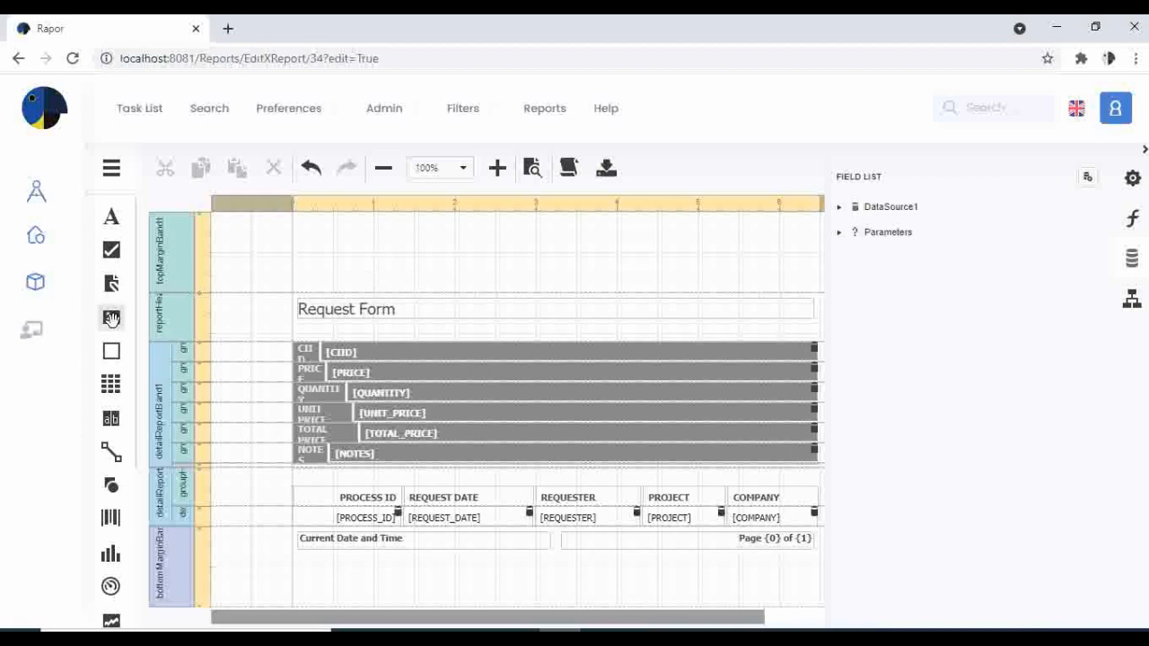
Place a picture box in the report's top margin band above the title and load the logo_eflow image into it.
drag(111, 317, 659, 225)
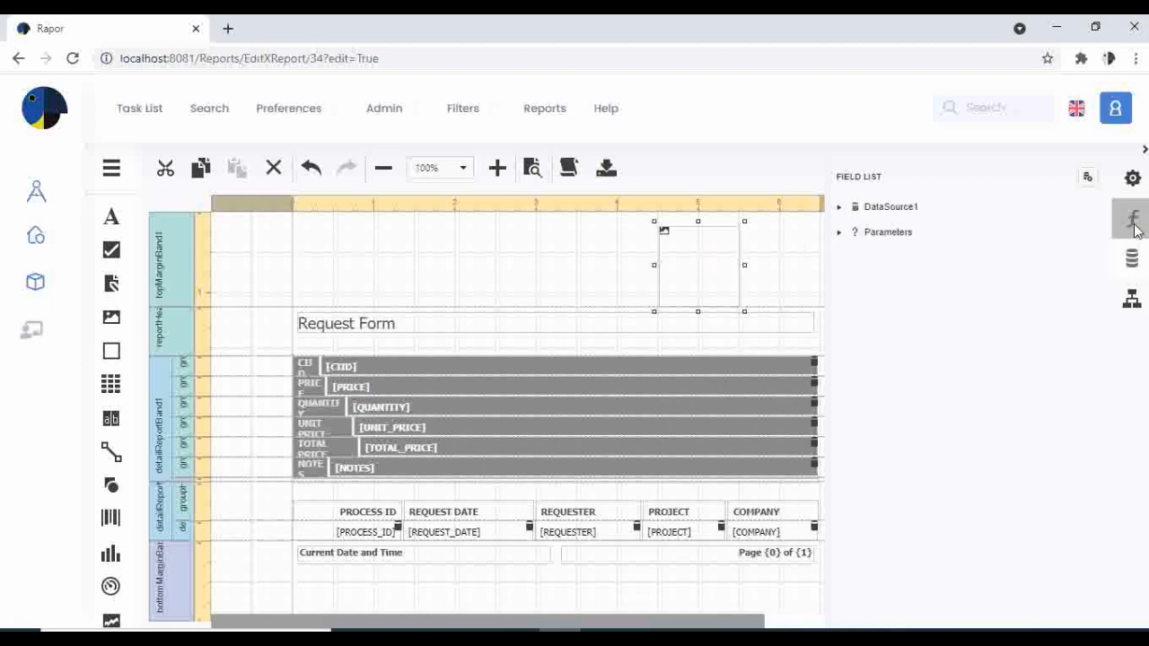
click(1134, 180)
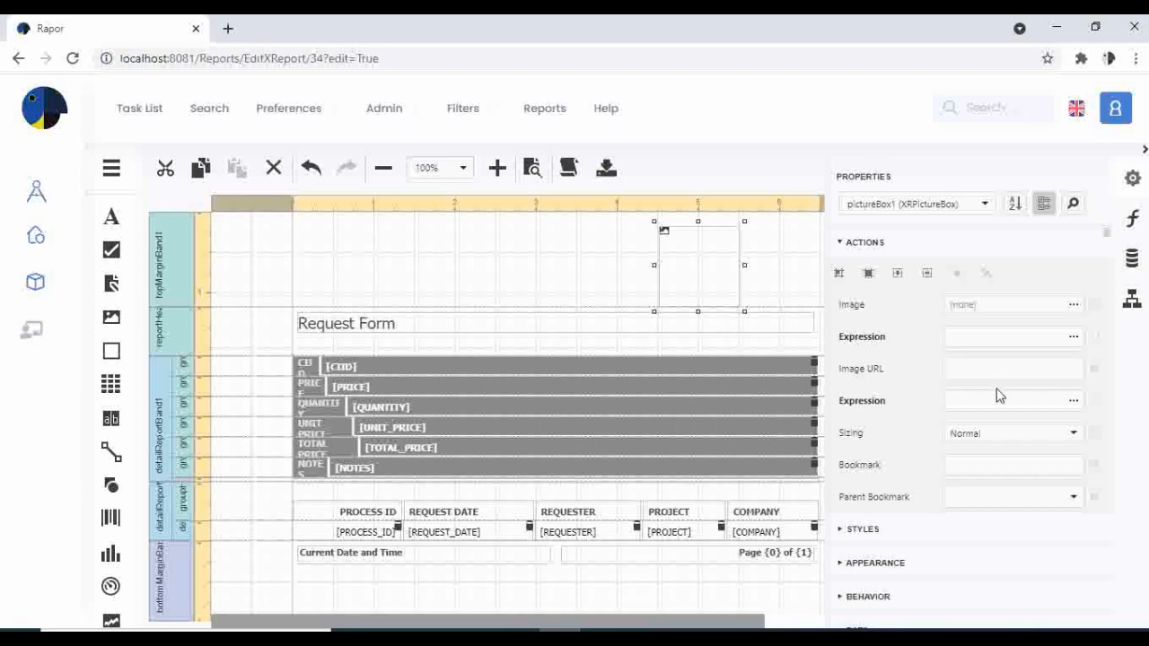
scroll(996, 391, down, 1)
scroll(1014, 345, up, 1)
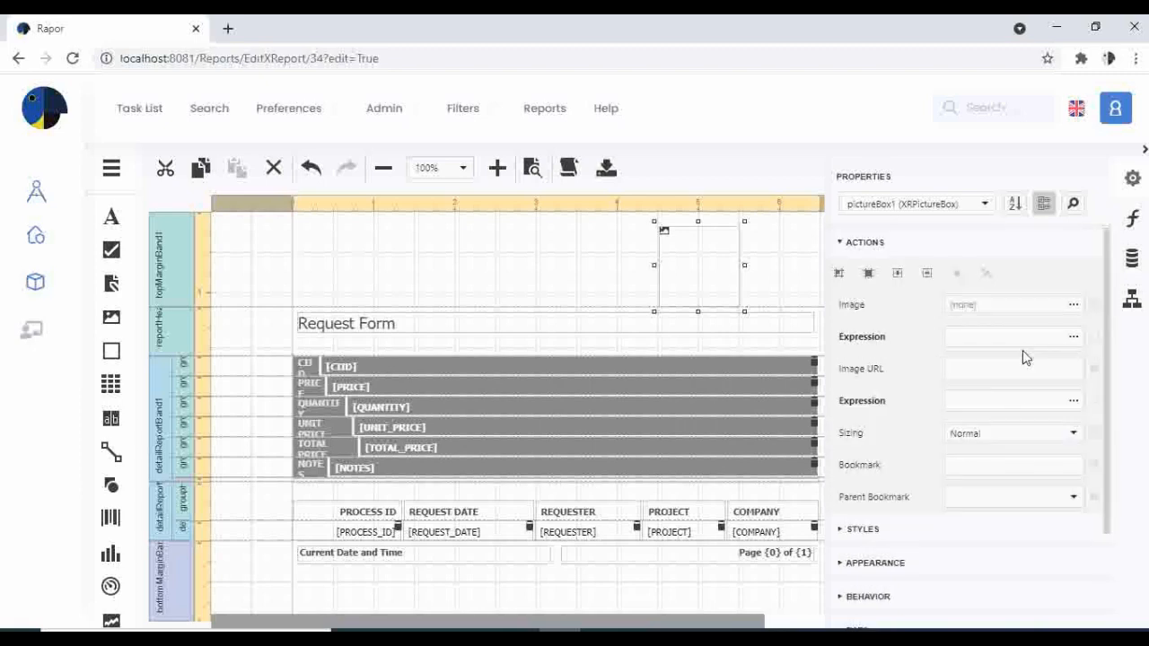
click(1074, 307)
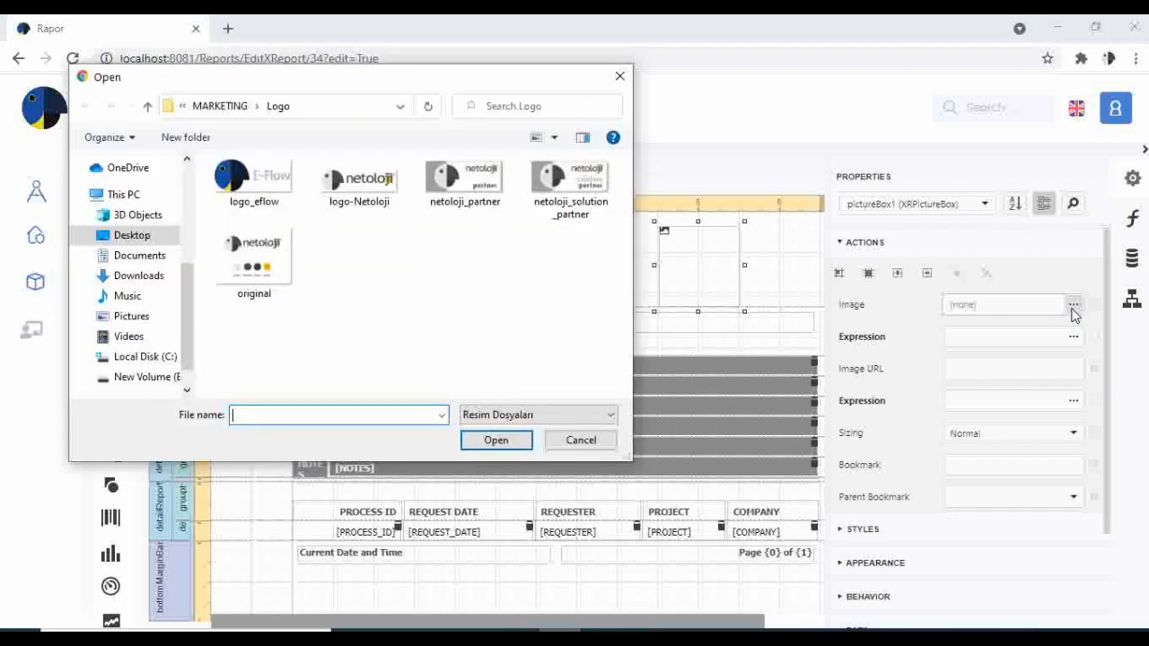
double_click(262, 183)
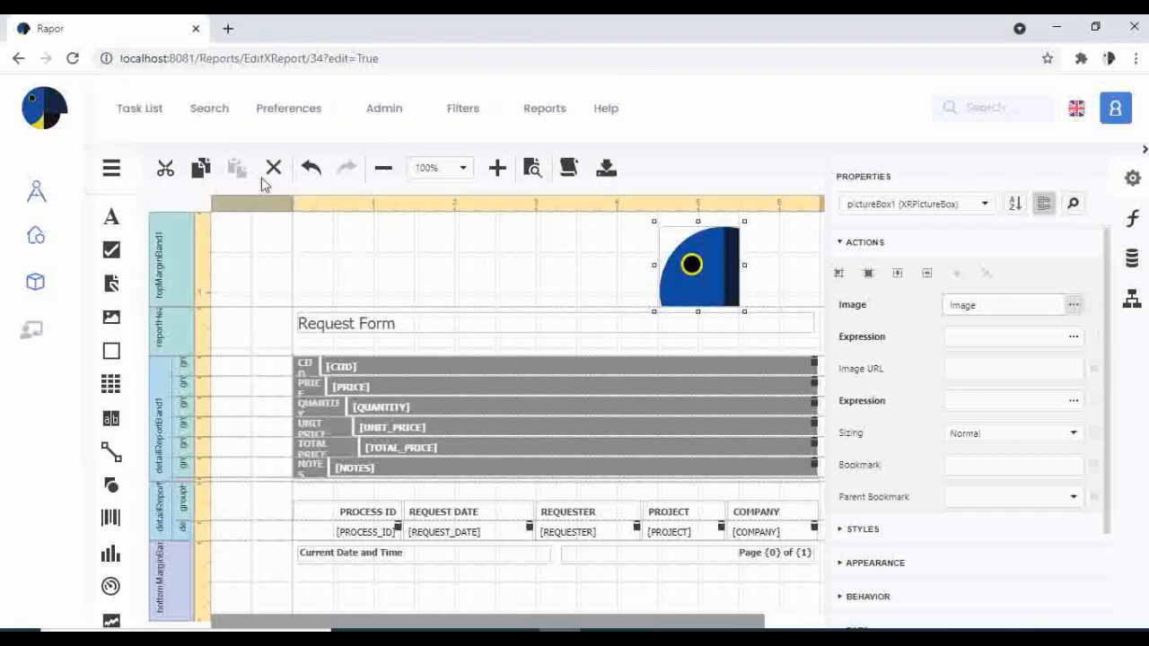
Set the logo picture's sizing to Squeeze and save the report.
click(1071, 435)
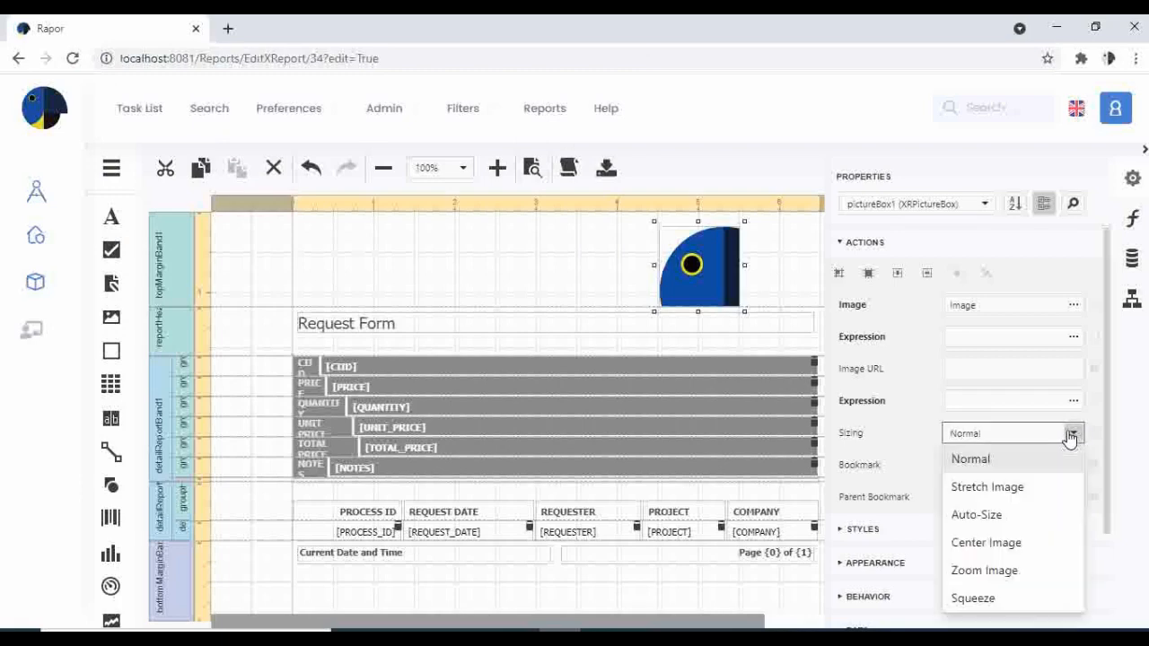
click(980, 597)
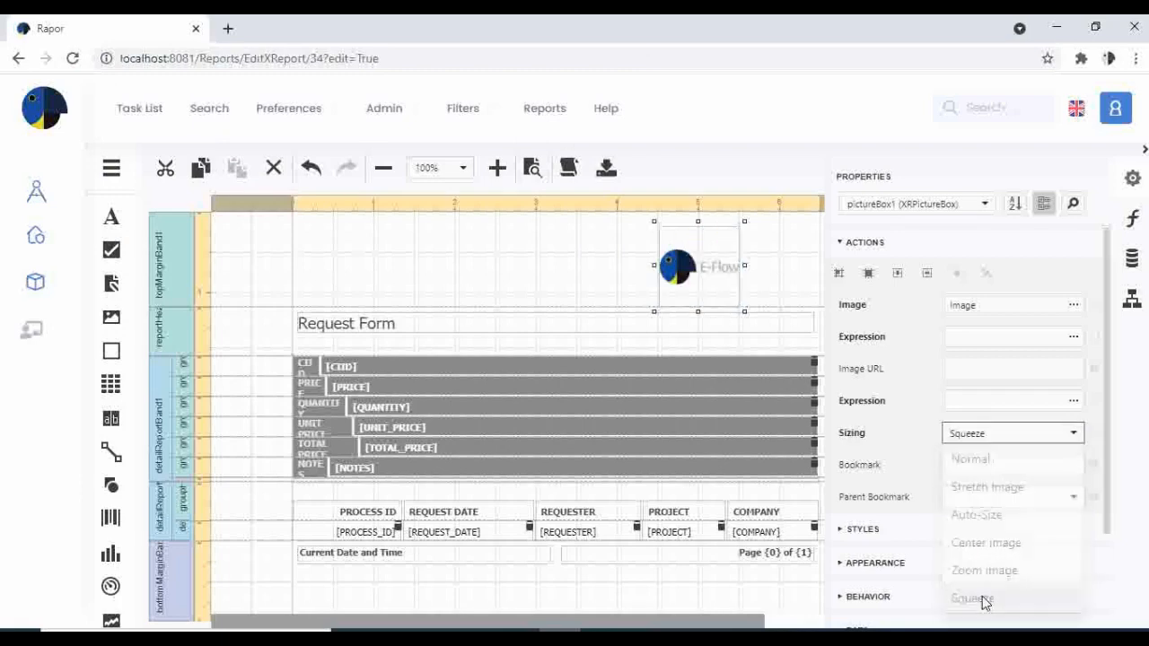
click(556, 267)
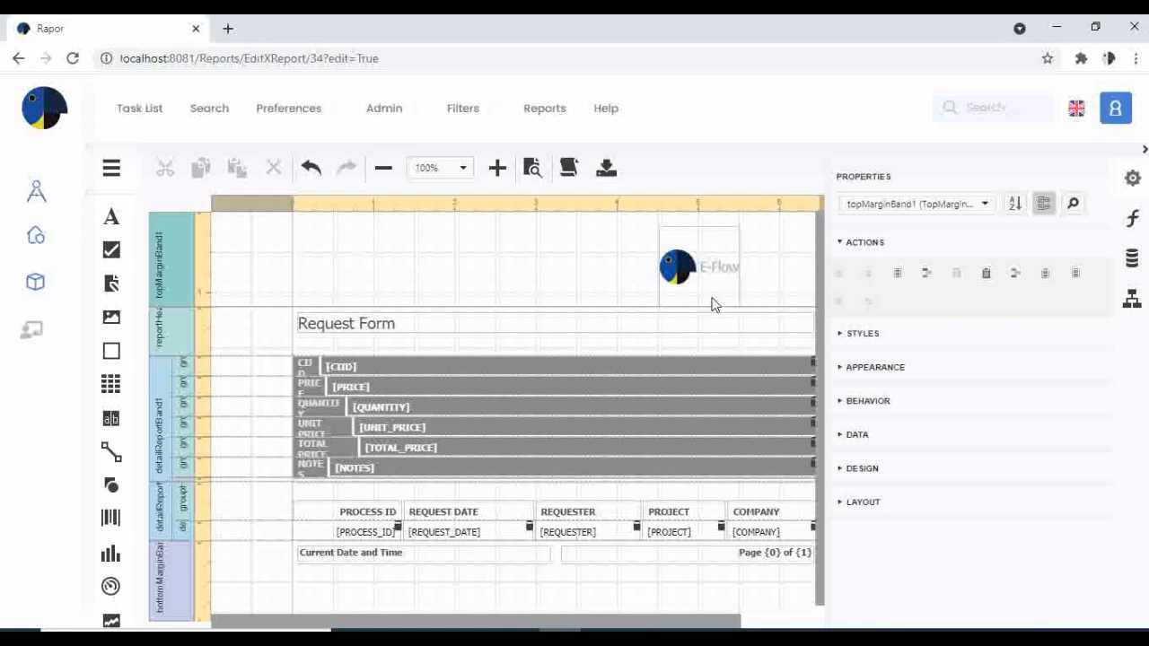
click(117, 173)
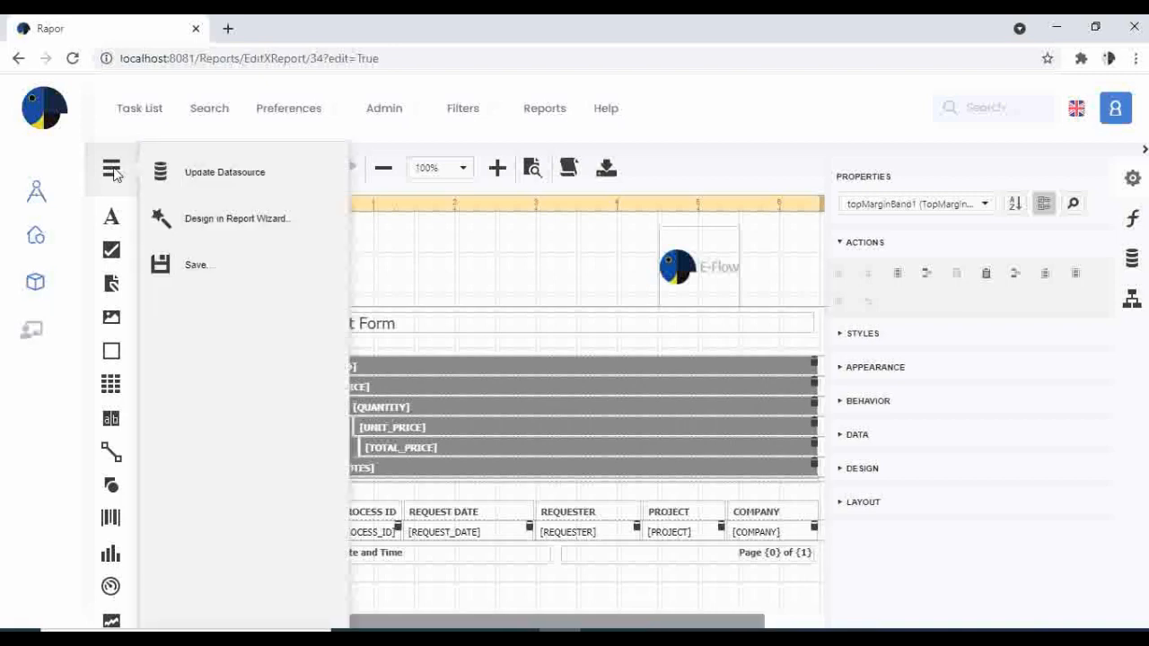
click(205, 271)
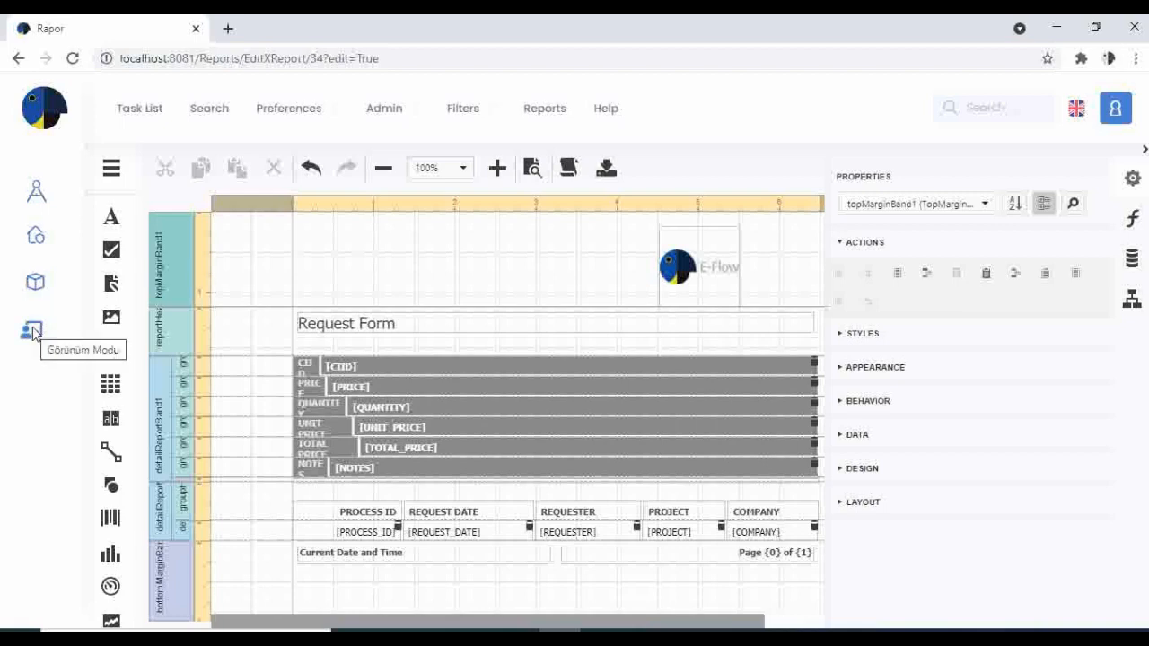
Preview the report in view mode with ProcessID 12345.
click(32, 332)
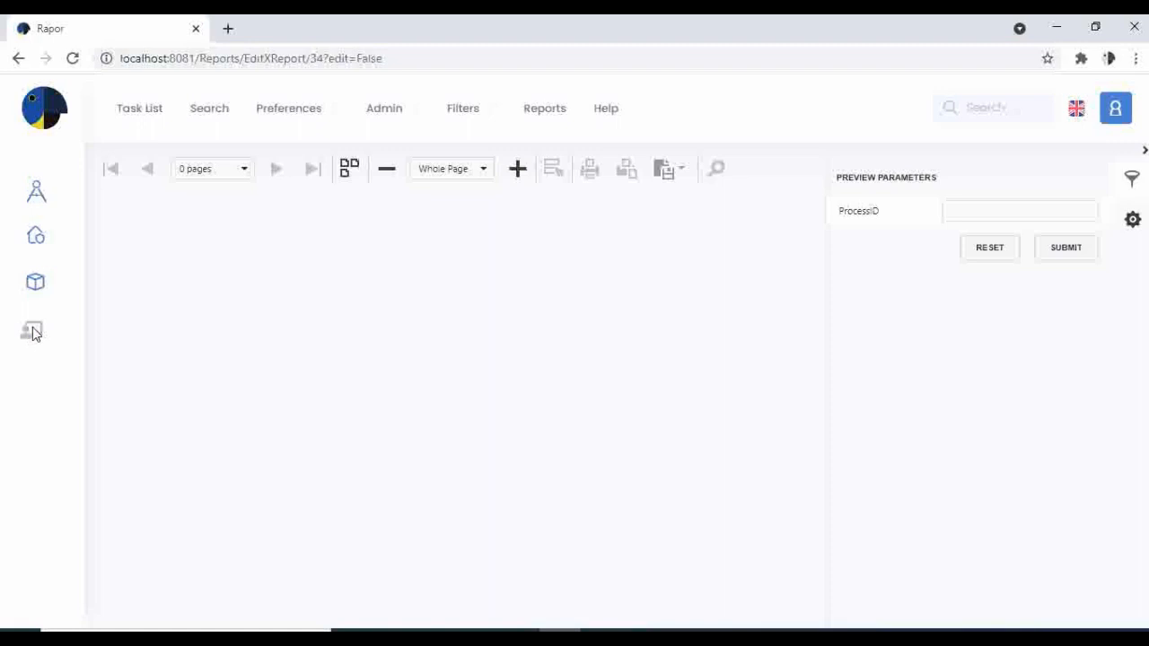
click(953, 211)
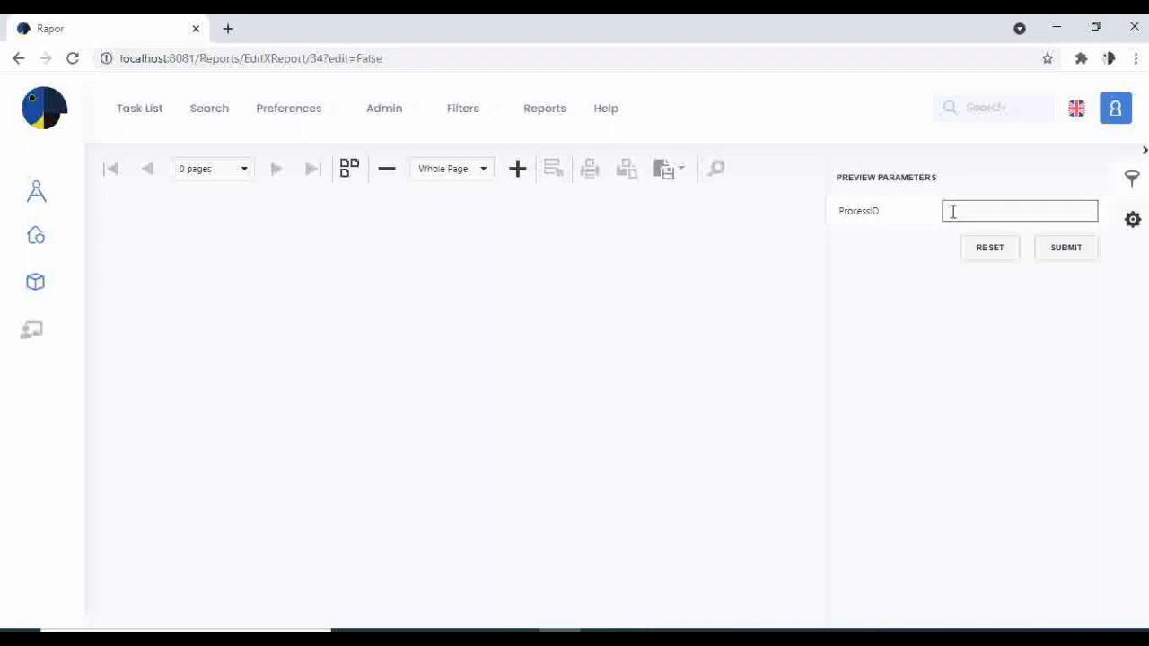
text(12345)
click(1062, 255)
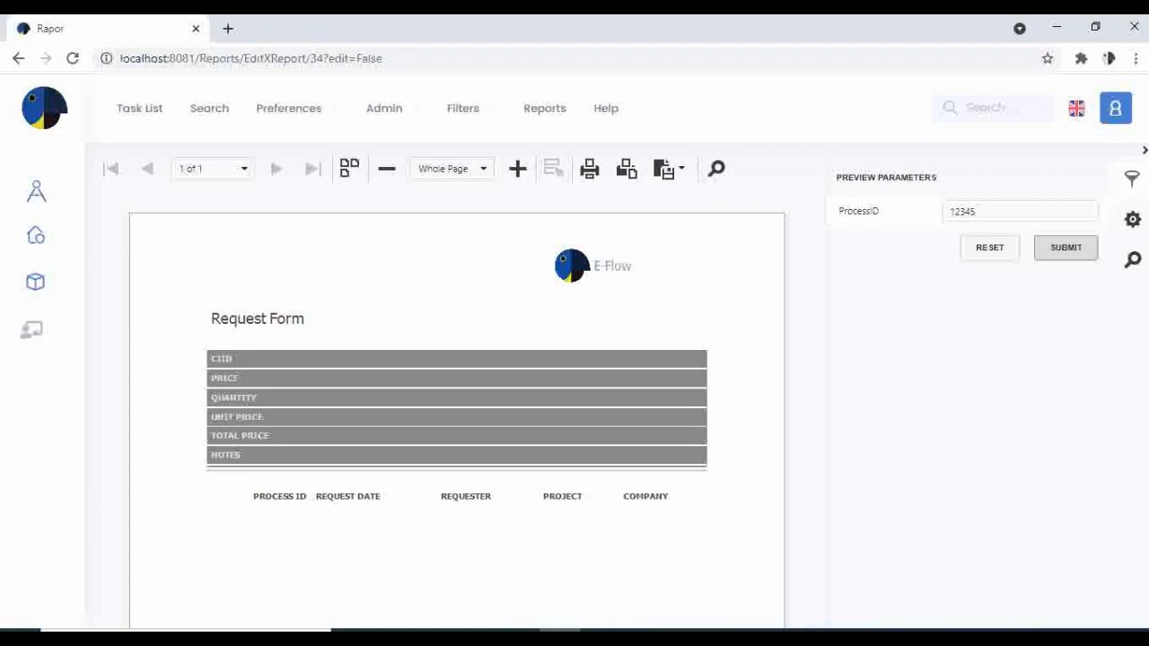
Return the report to edit mode and download it as an .efl file.
click(643, 637)
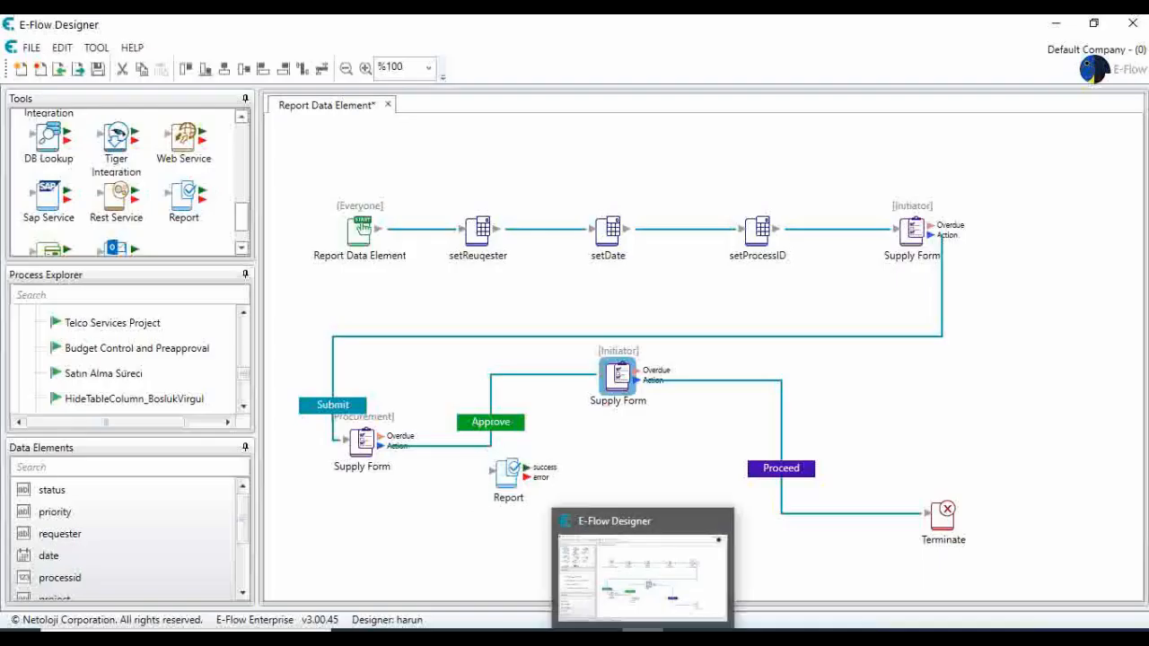
click(643, 637)
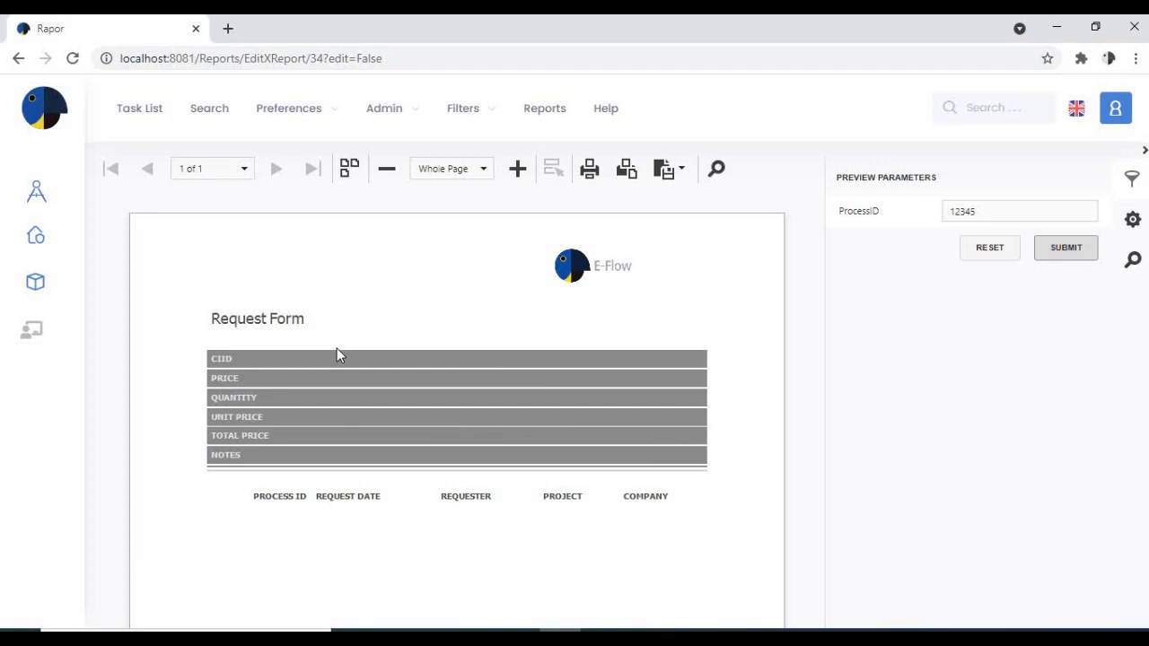
click(32, 329)
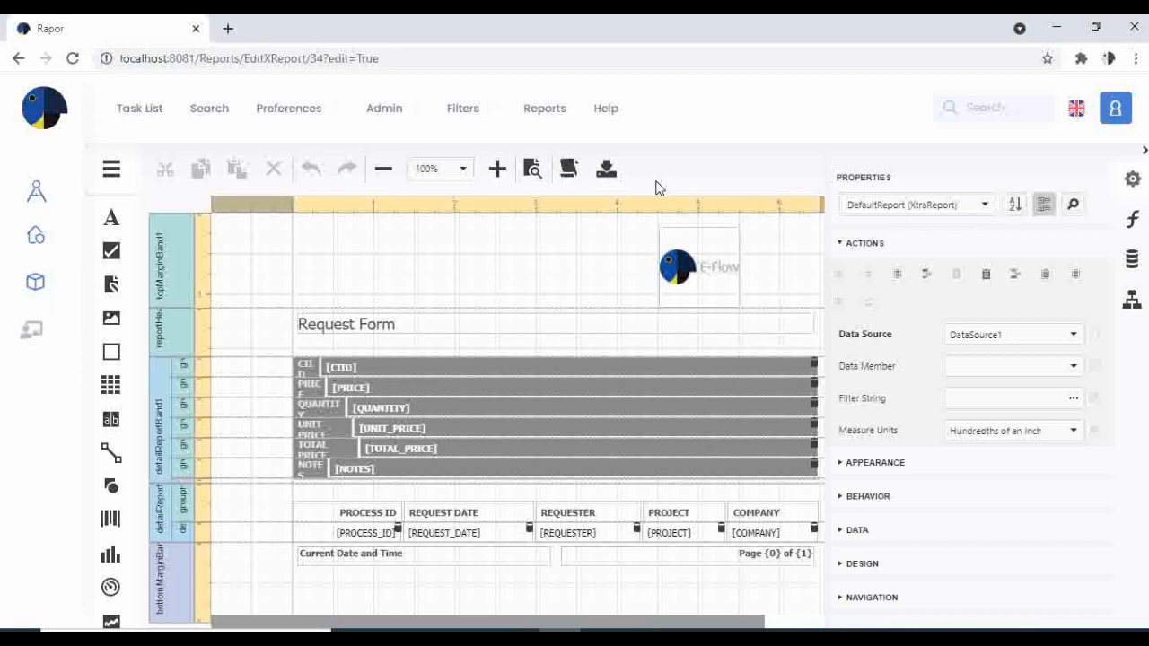
click(607, 172)
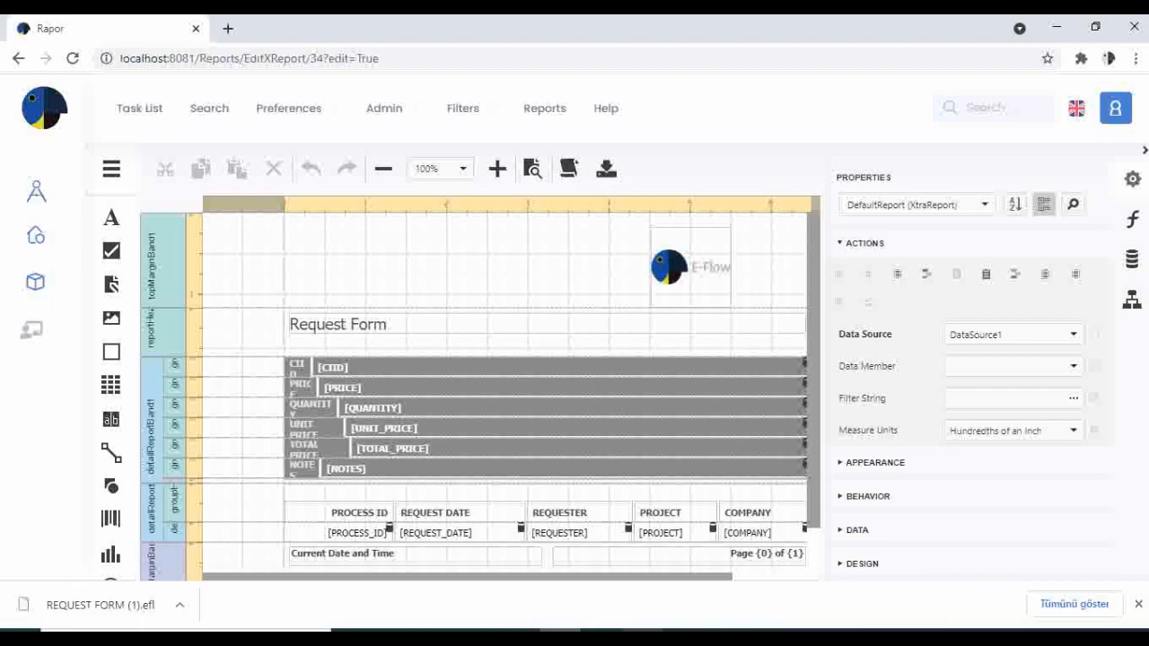
Switch to E-Flow Designer, add a Report step below the Supply Form between Approve and Proceed, and open its settings.
click(643, 638)
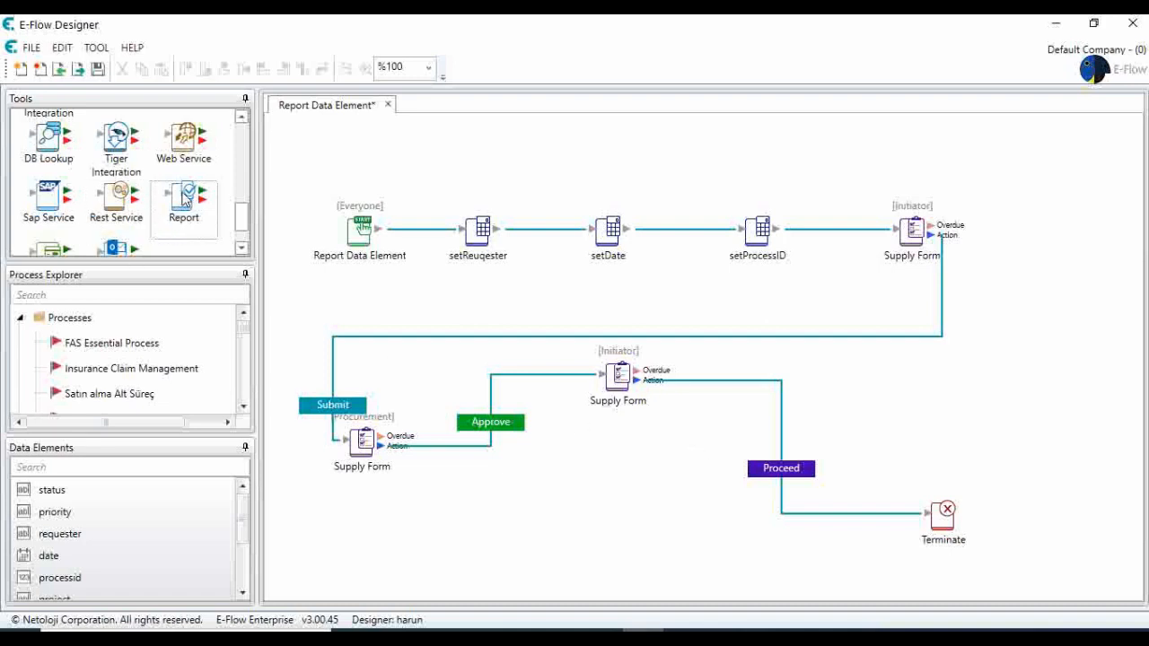
drag(186, 199, 599, 468)
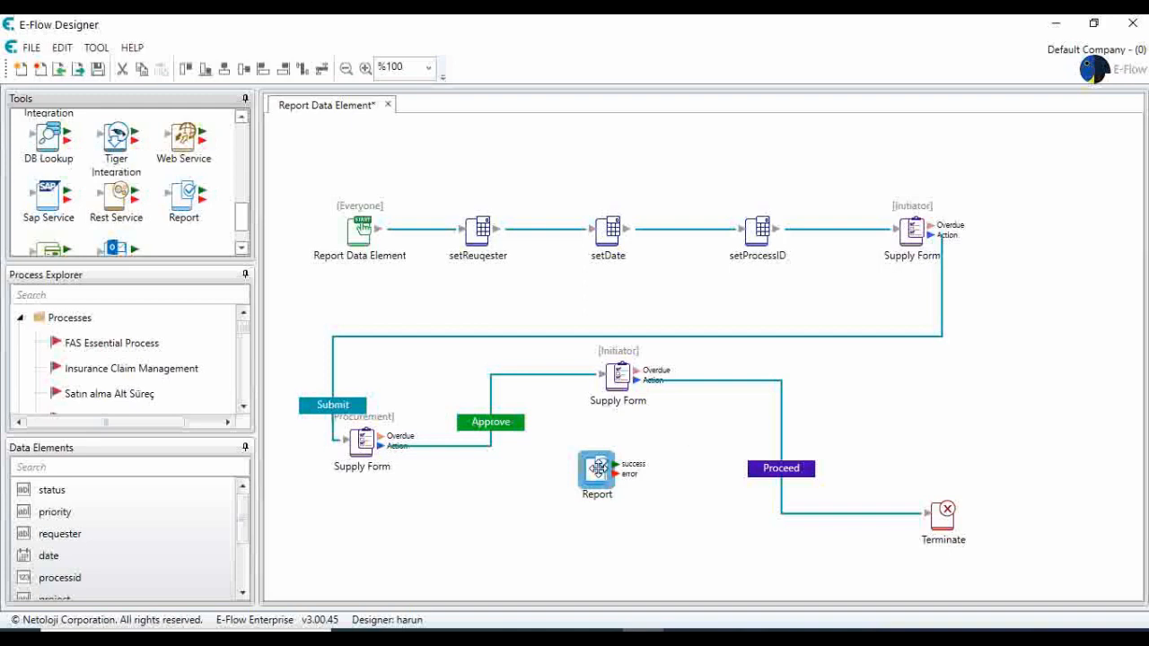
double_click(598, 468)
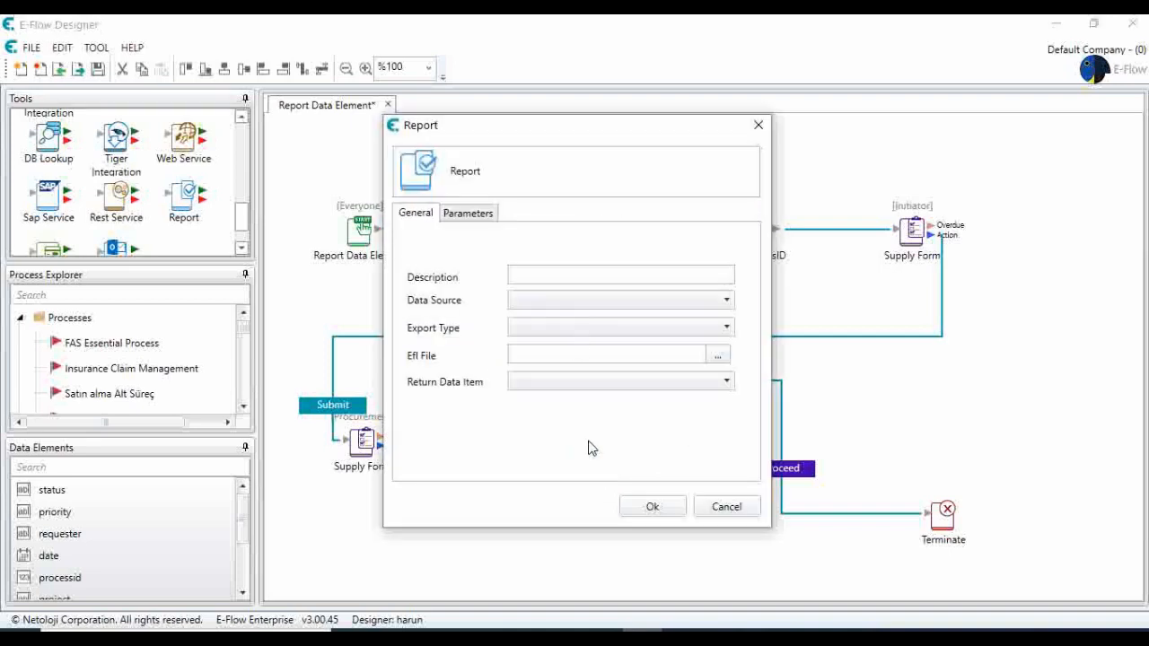
Describe the Report step as Request Form, with Eflow as the data source and PDF as the export type.
click(583, 274)
text(Req)
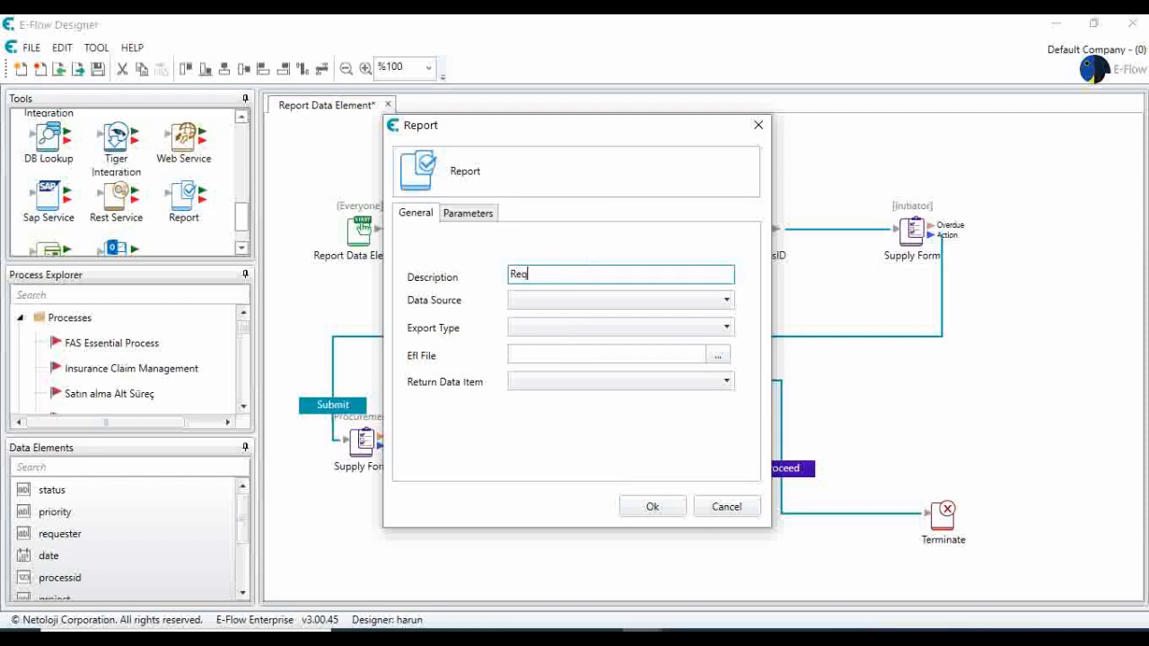
text(uest Form)
click(584, 305)
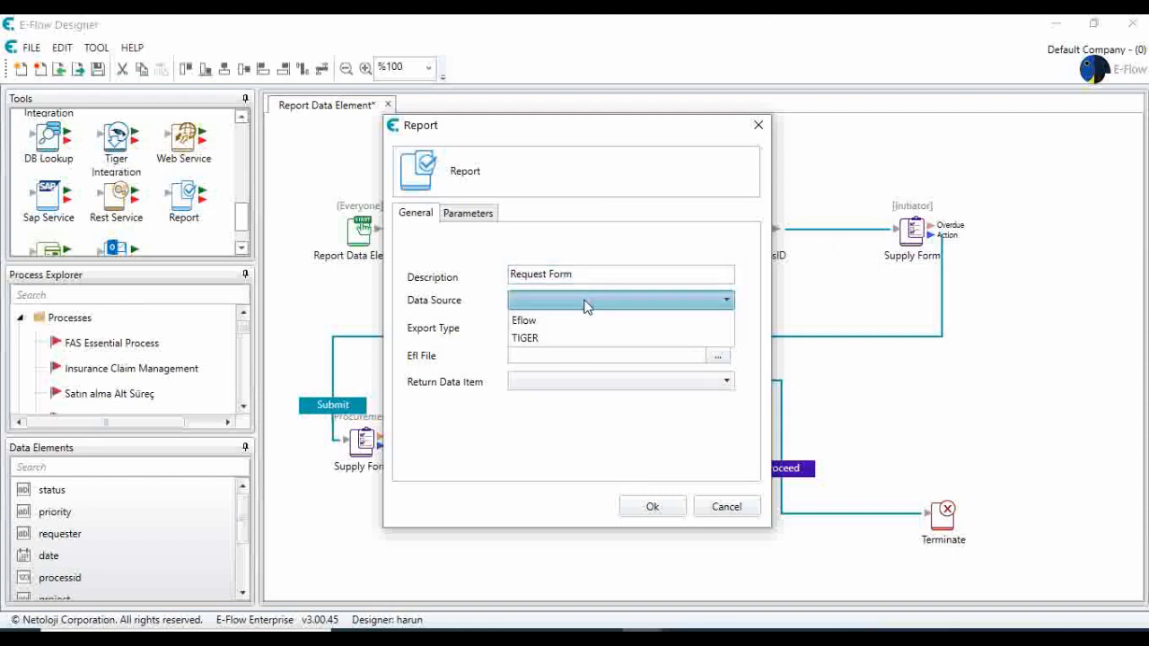
click(576, 320)
click(577, 328)
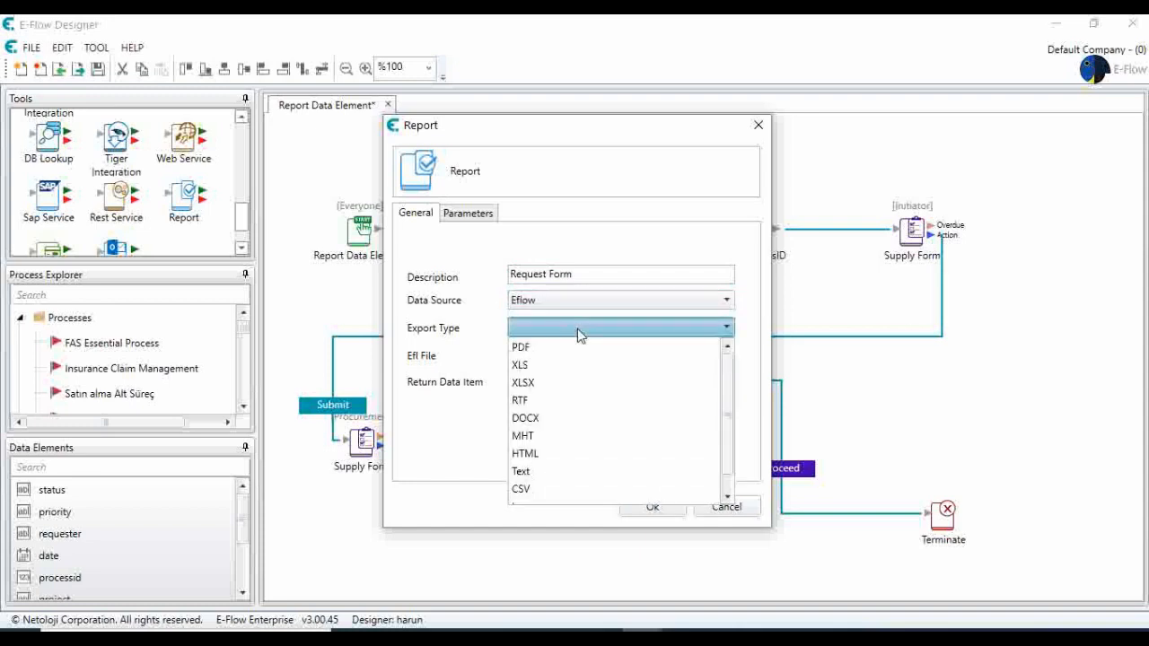
click(575, 347)
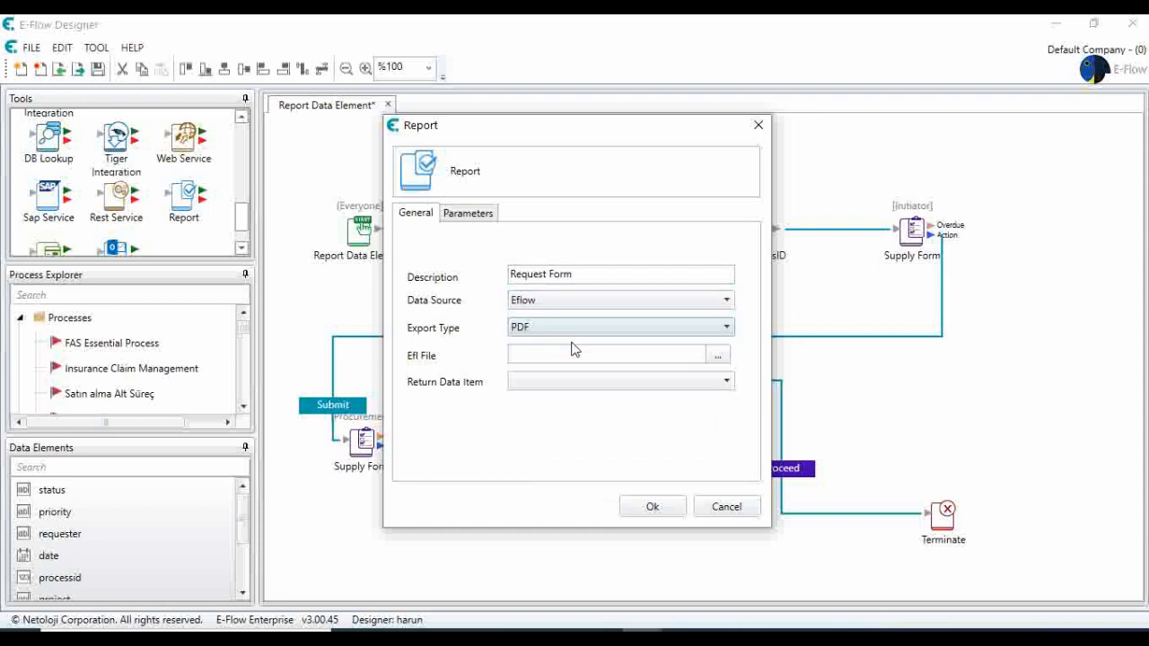
Load REQUEST FORM (1).efl from Downloads as the Report step's Efl file and set the return data item to printout.
click(717, 355)
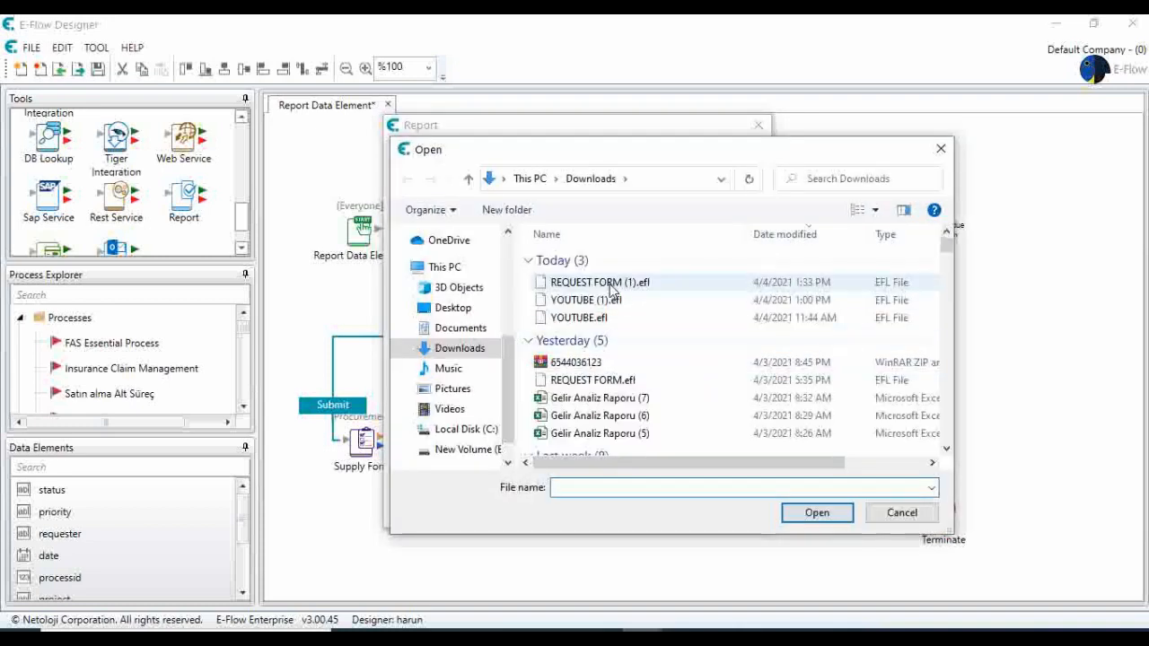
double_click(610, 284)
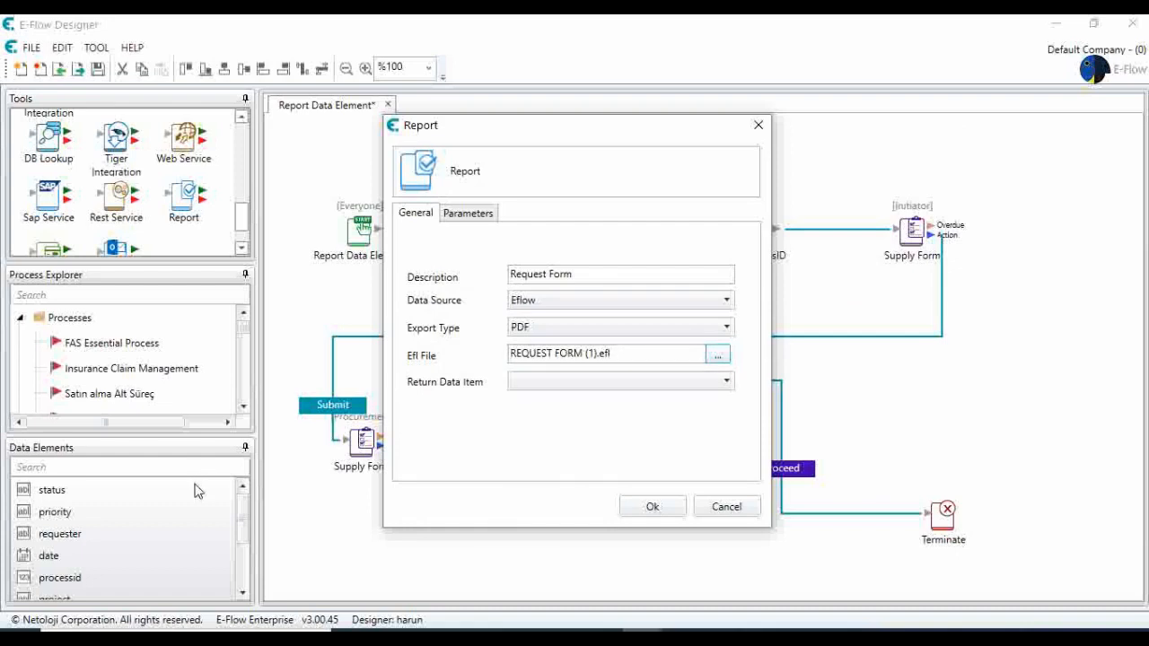
click(561, 381)
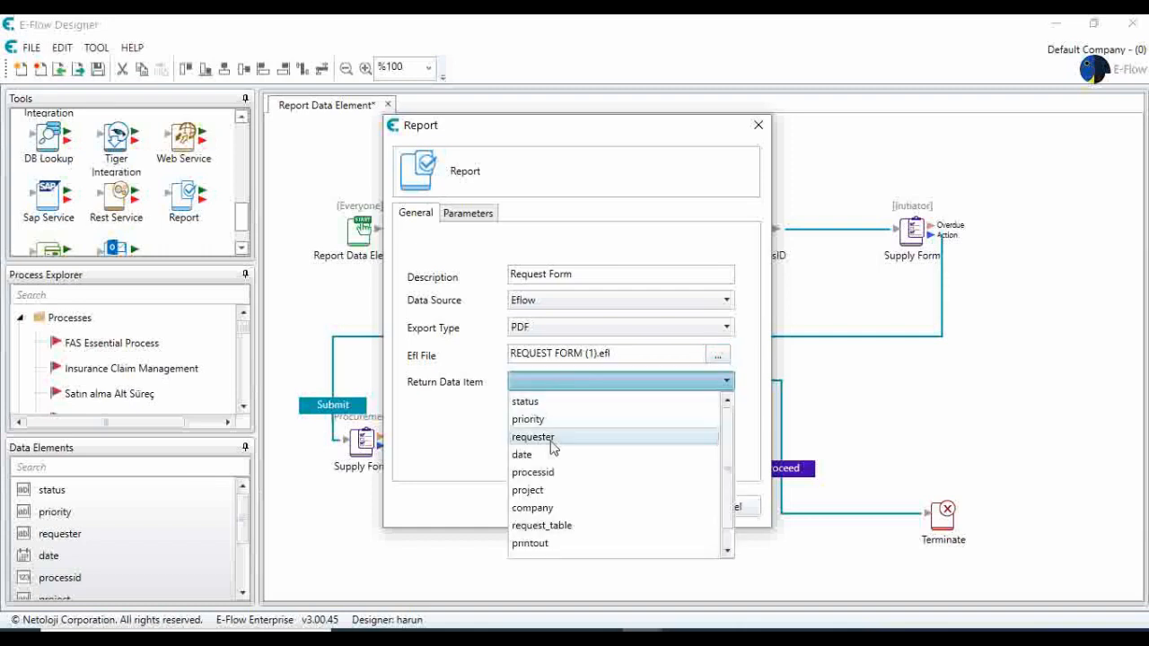
scroll(538, 449, down, 1)
click(533, 527)
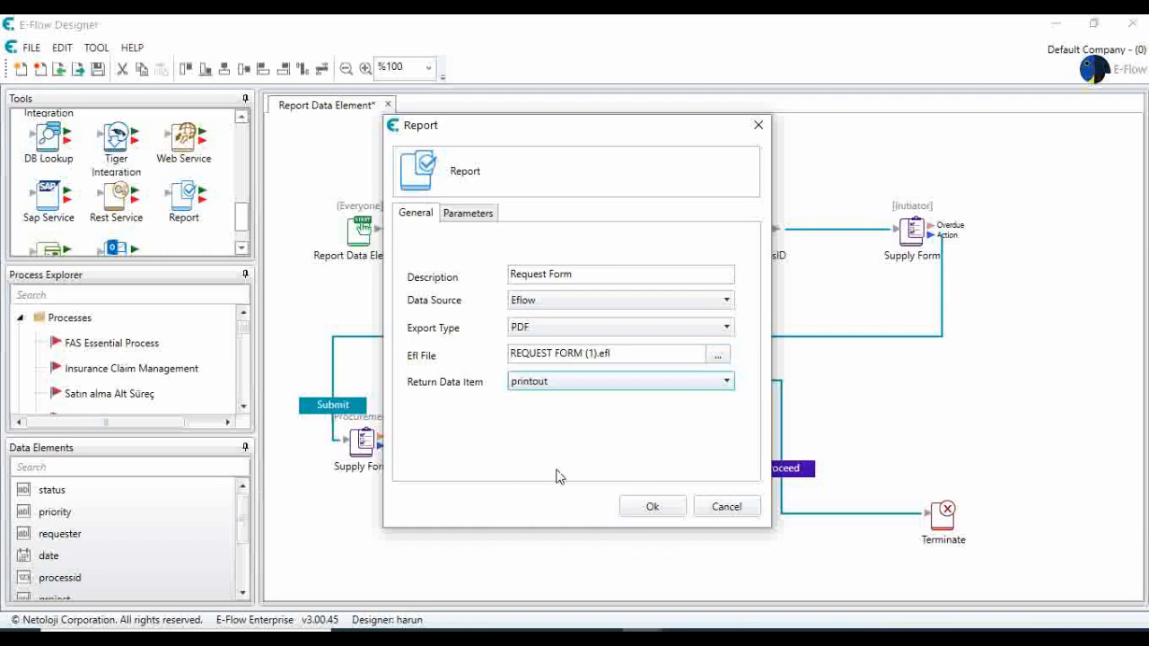
Map the report's ProcessID parameter to the processid data element and accept the Report settings.
click(476, 217)
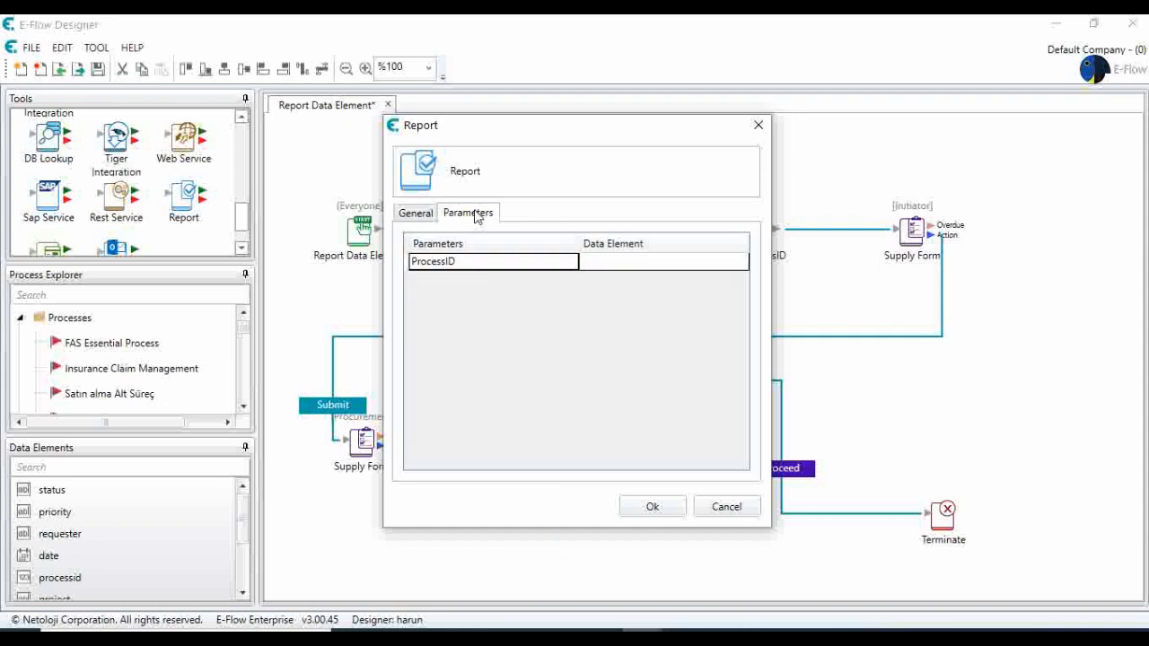
click(607, 267)
click(609, 268)
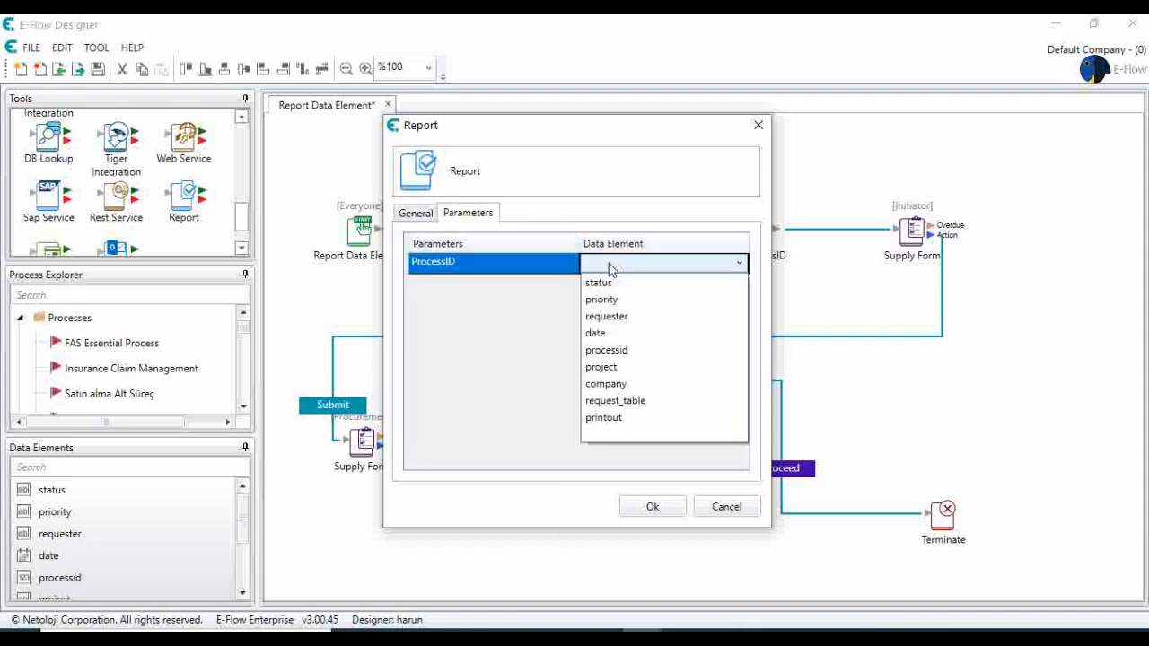
click(616, 350)
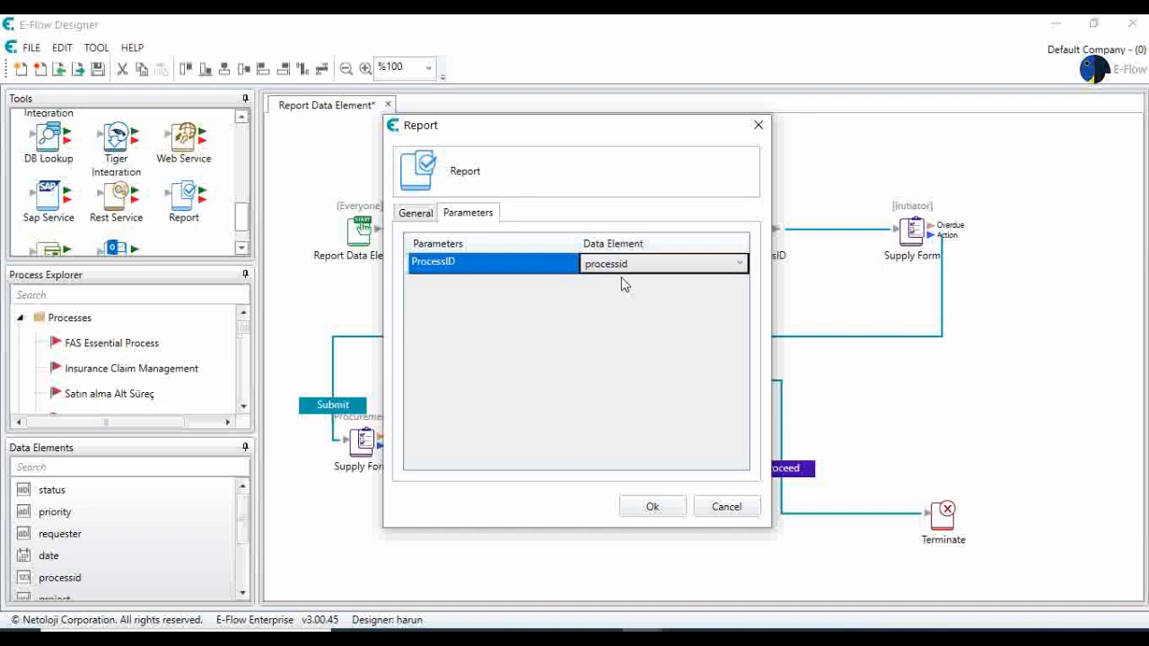
click(652, 507)
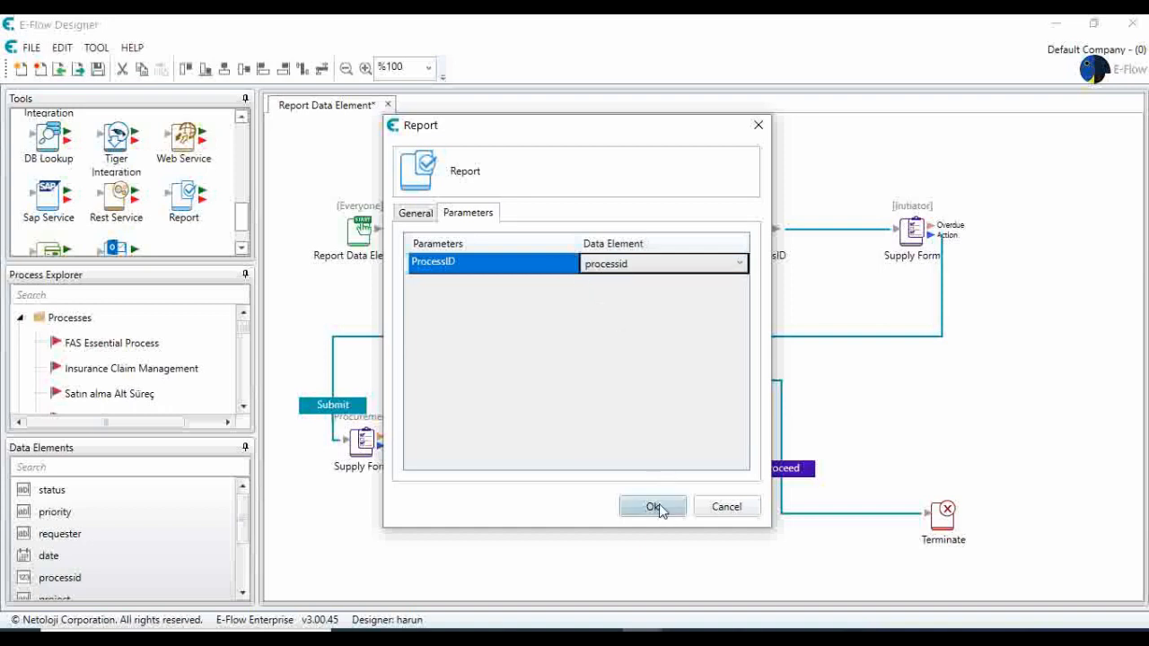
Route the Approve action into the Report step and connect its success output to the initiator's second Supply Form.
click(559, 374)
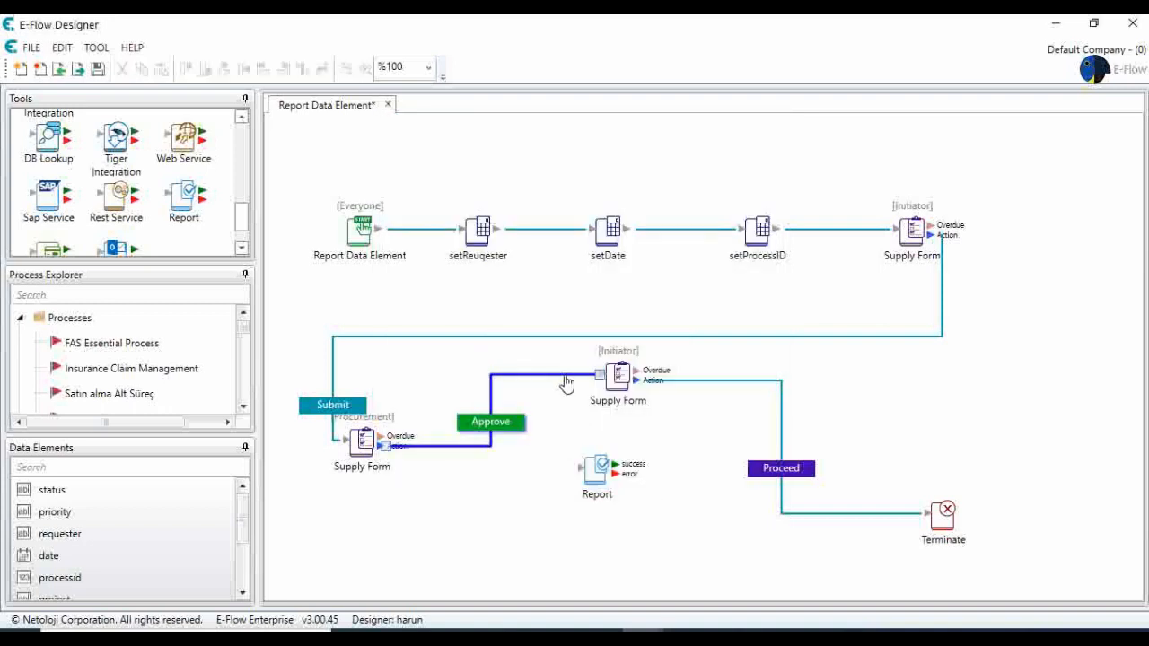
drag(601, 375, 477, 377)
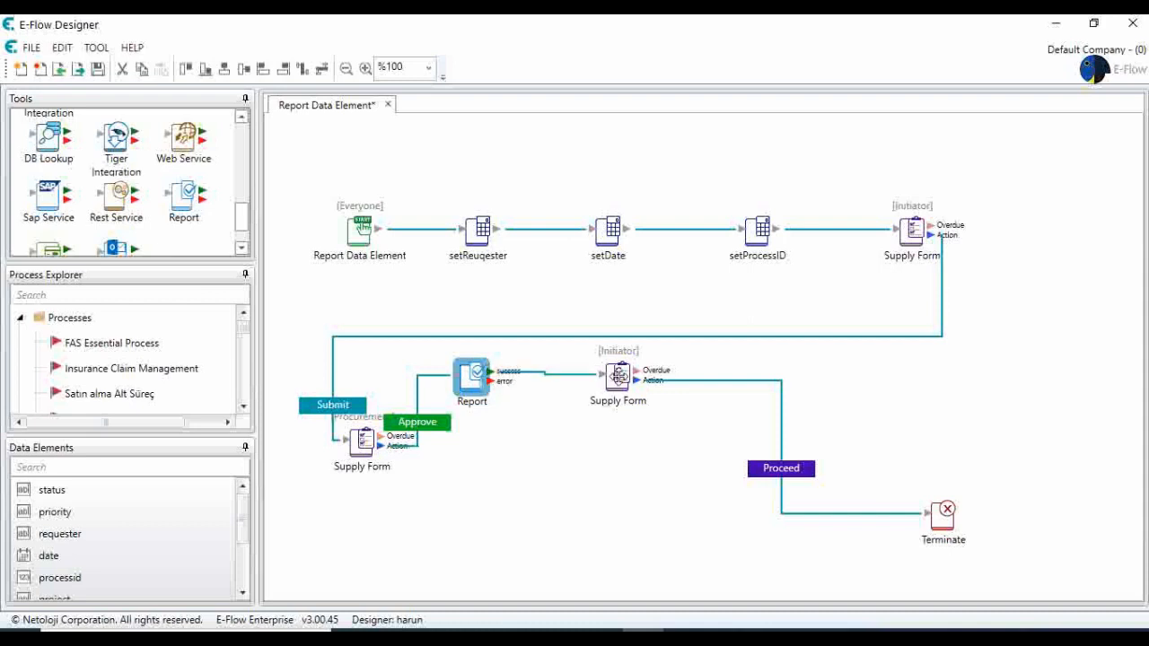
Examine the show, read-only and mandatory settings of the data elements in the Supply Form following the Report step.
double_click(618, 377)
click(482, 147)
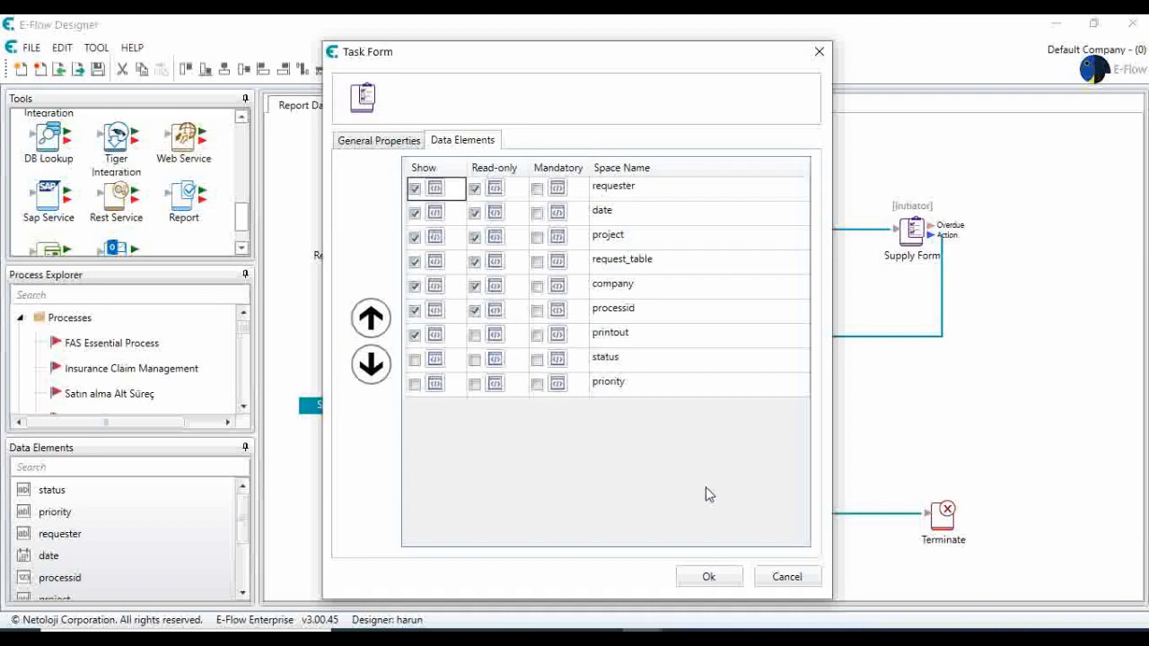
click(721, 575)
Reposition the Report step and the Supply Form following it to space out the flow, and save the process.
drag(471, 377, 548, 479)
drag(615, 386, 642, 398)
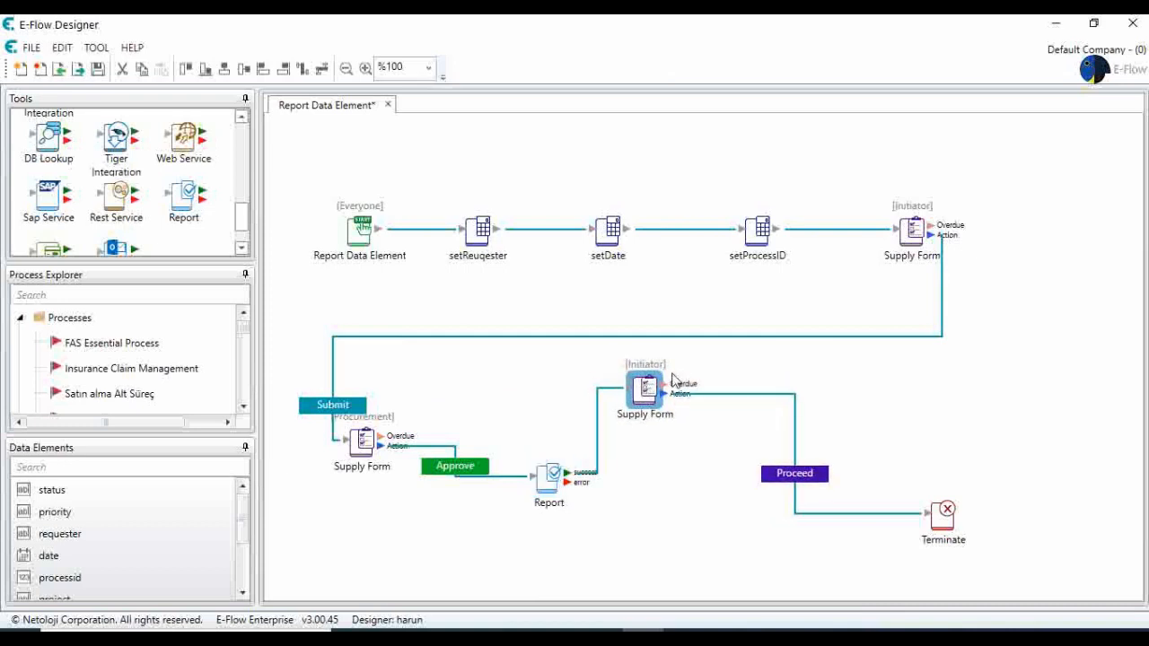
click(98, 69)
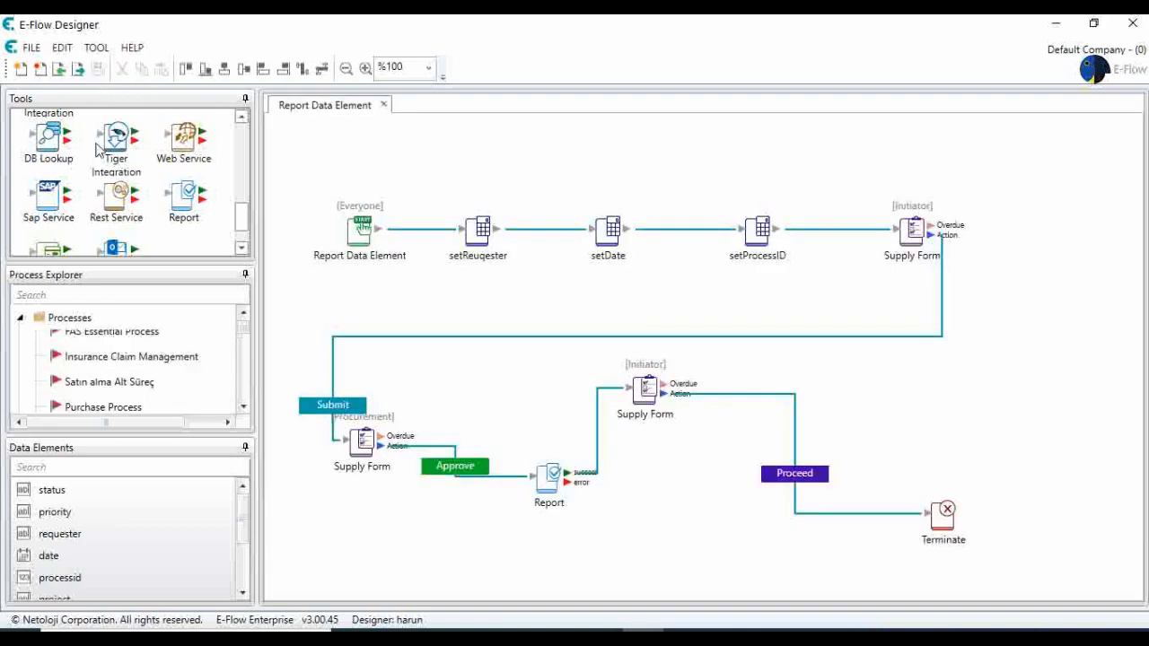
Activate the Report Data Element process in the process list.
scroll(99, 359, down, 5)
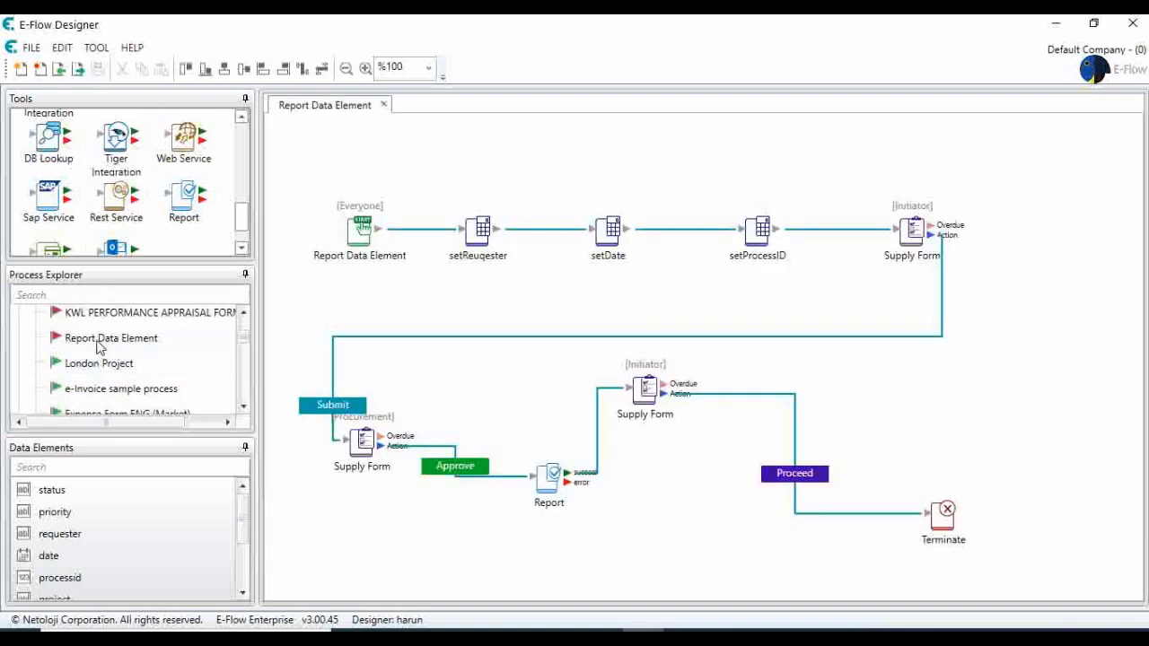
right_click(98, 345)
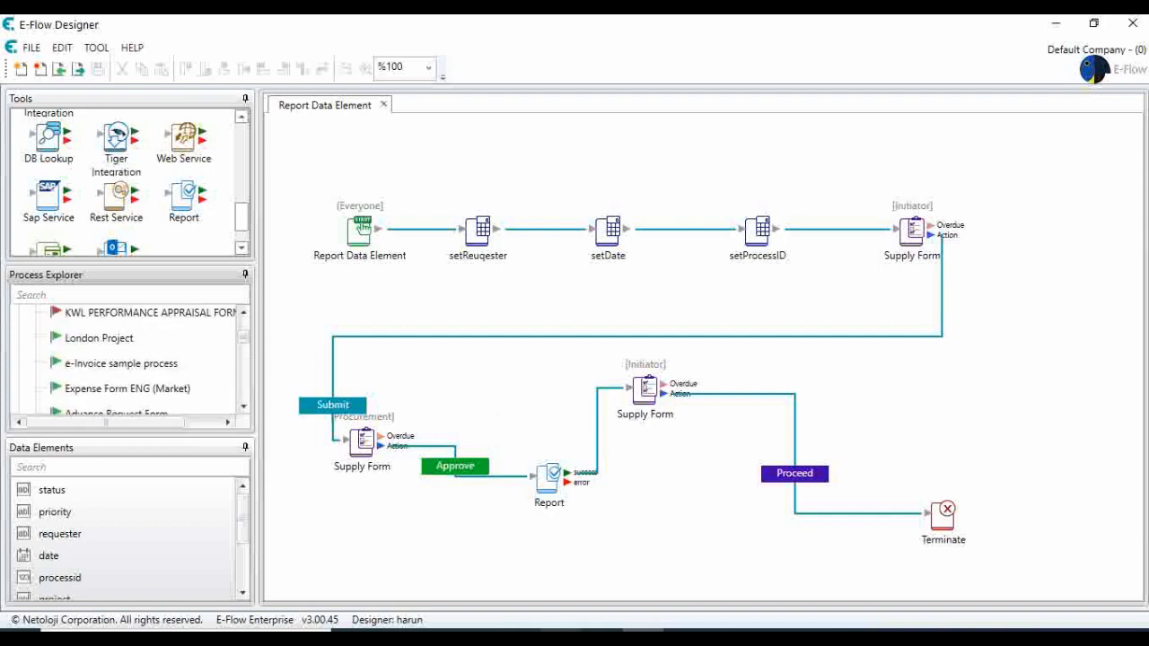
Switch to the E-Flow web portal in the browser and start the Report Data Element process.
mouse_move(560, 633)
click(559, 575)
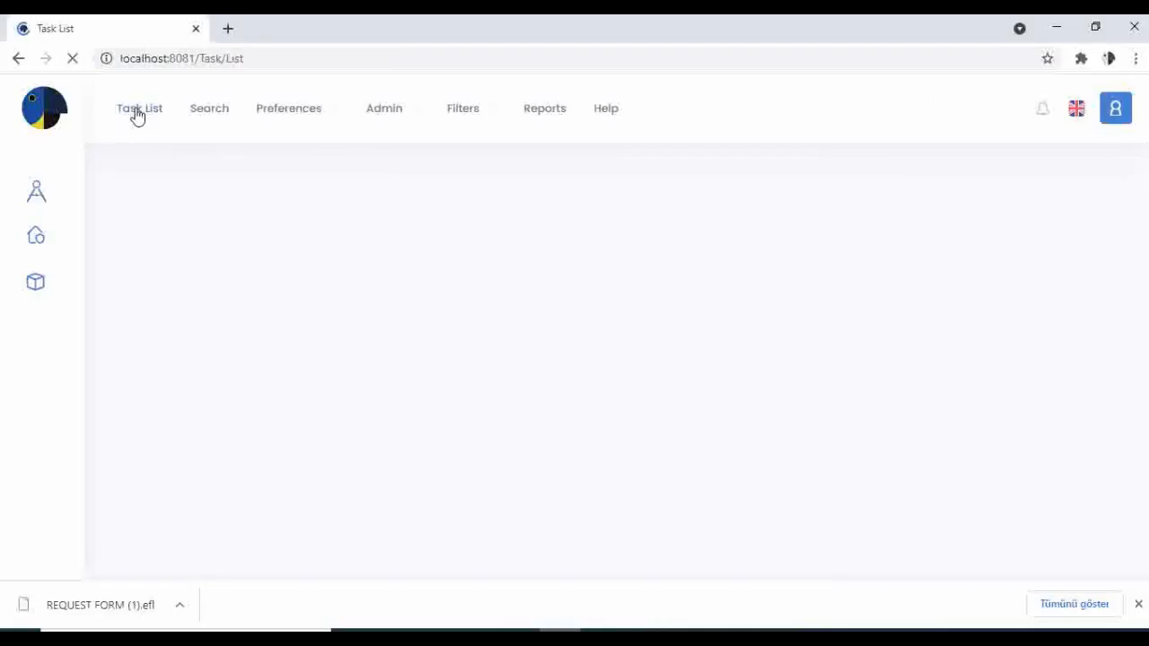
click(36, 235)
scroll(252, 333, down, 10)
scroll(233, 436, down, 5)
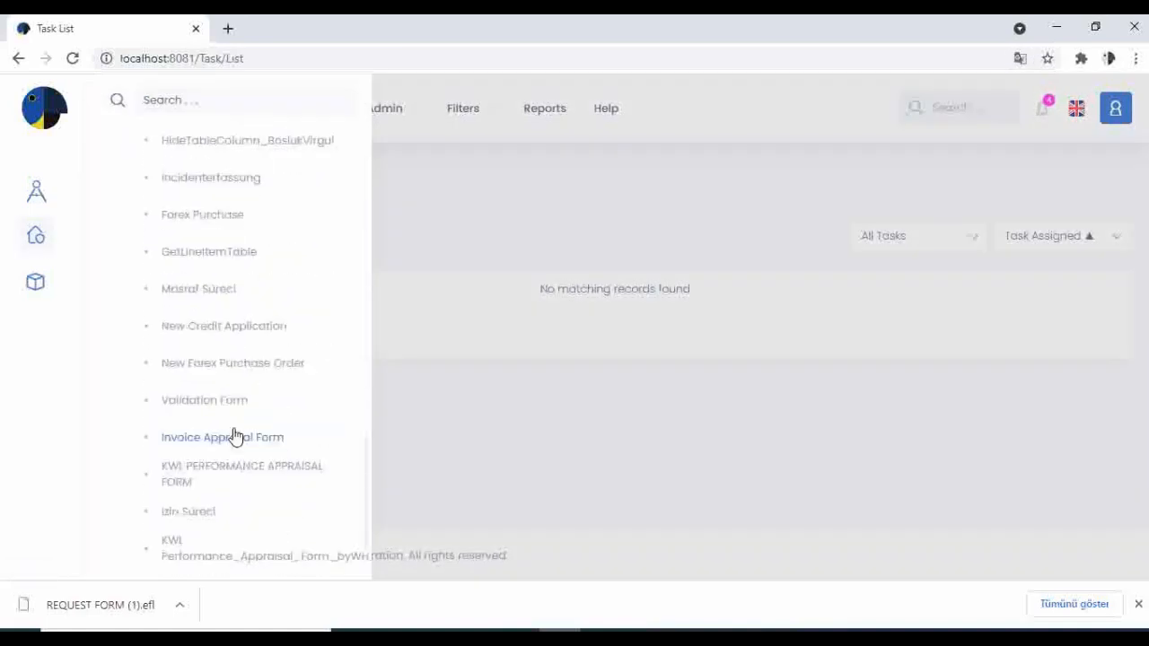
click(1138, 604)
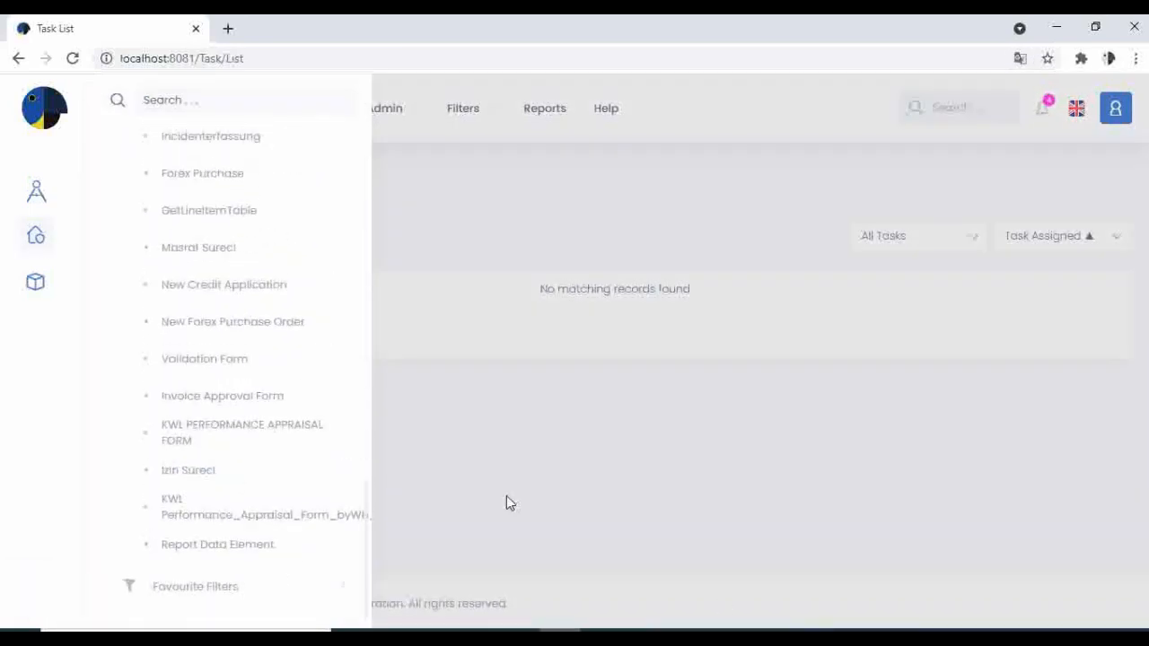
click(225, 544)
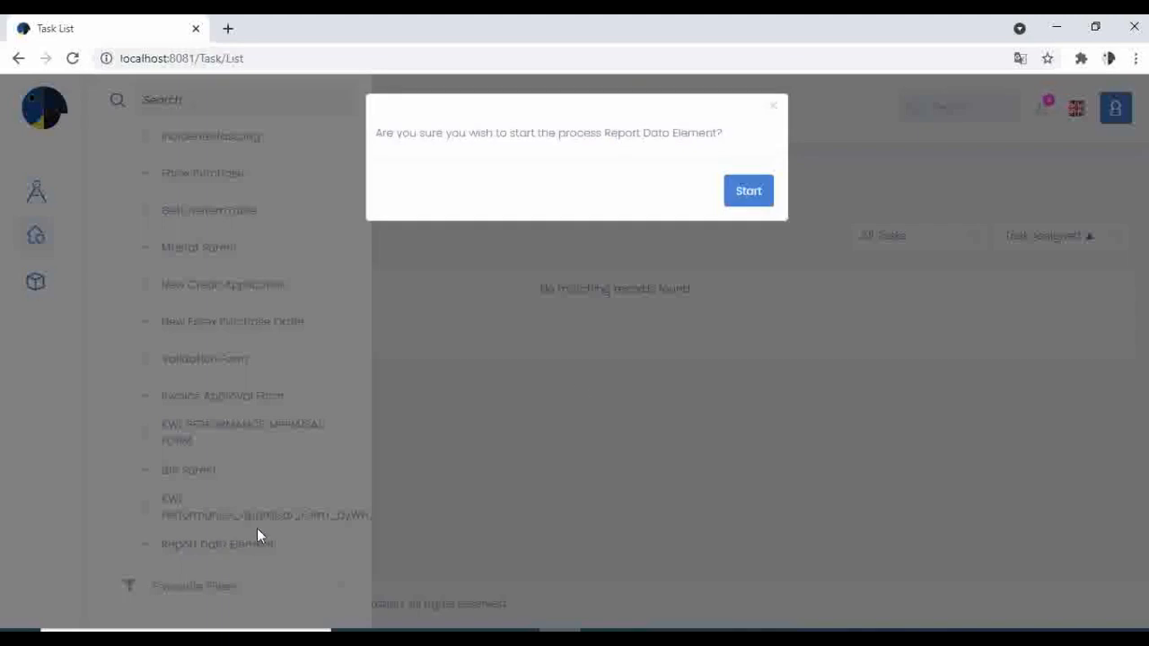
click(746, 195)
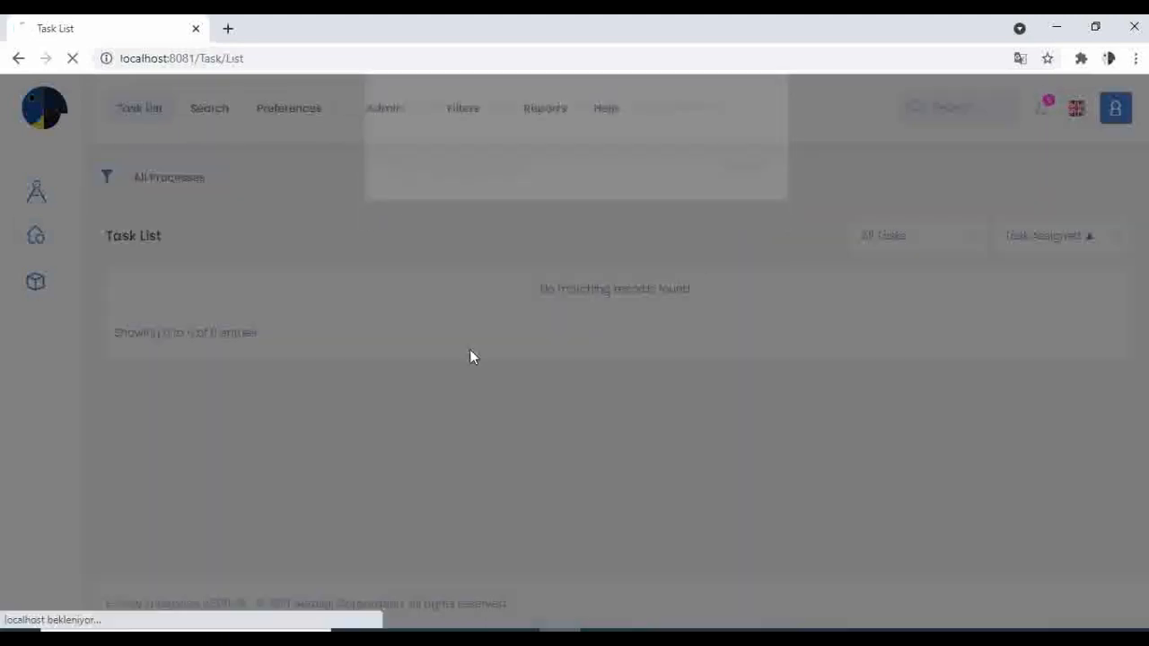
Enter Netoloji Software as the company in the Supply Form.
scroll(438, 300, down, 1)
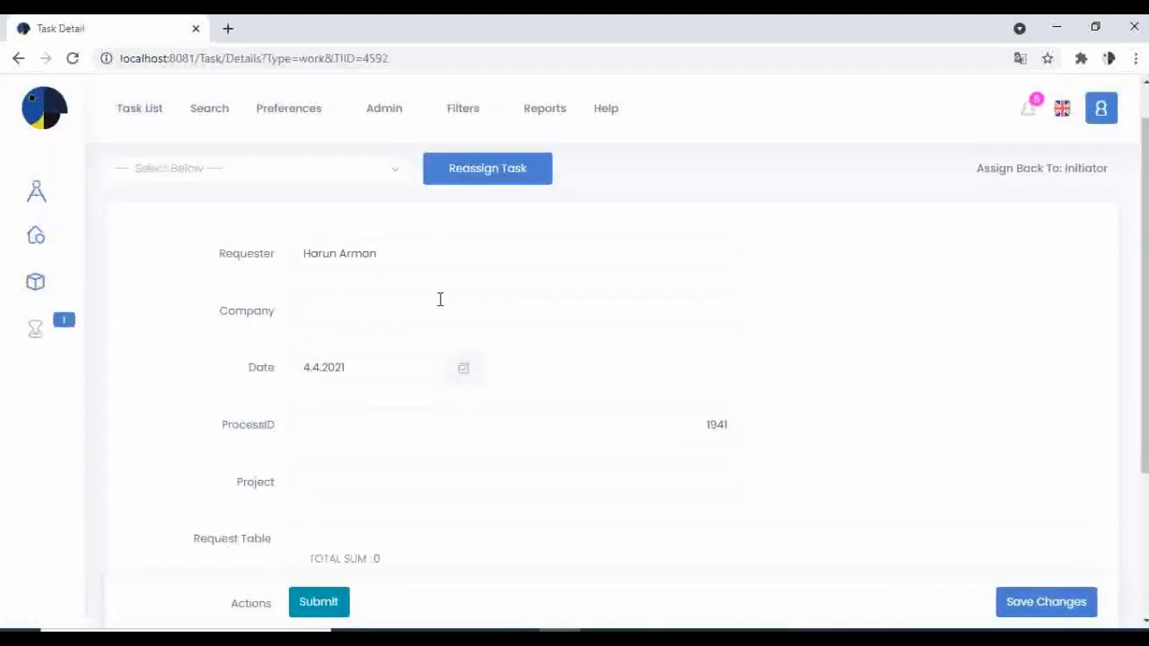
scroll(438, 305, up, 1)
click(417, 357)
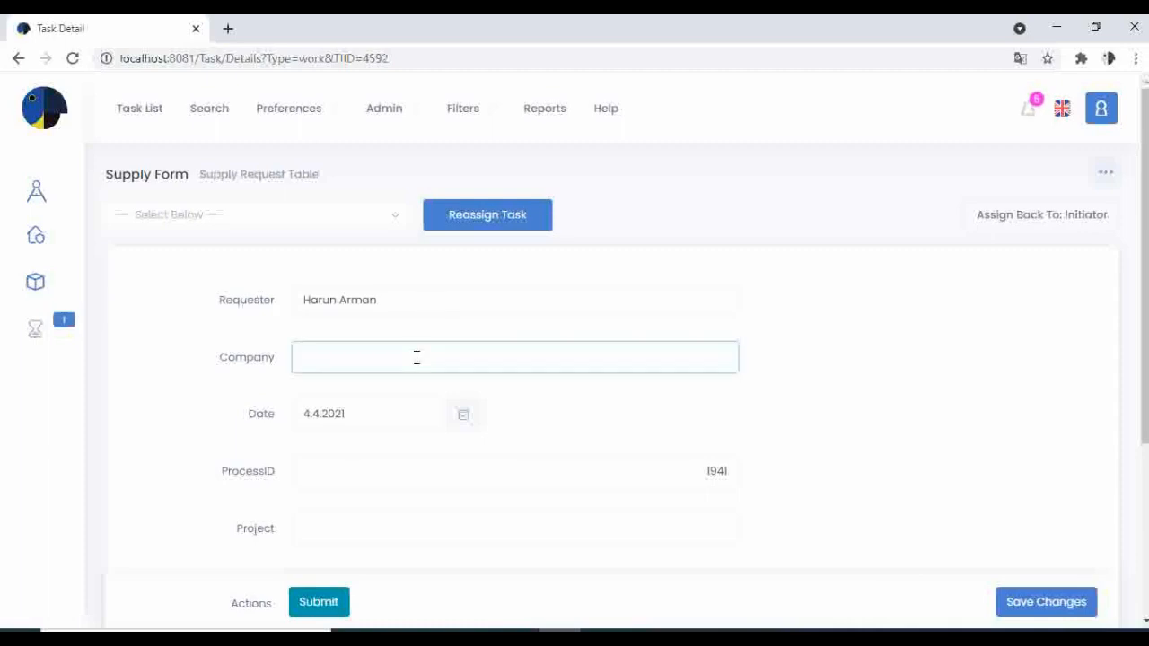
text(Netoloji Software)
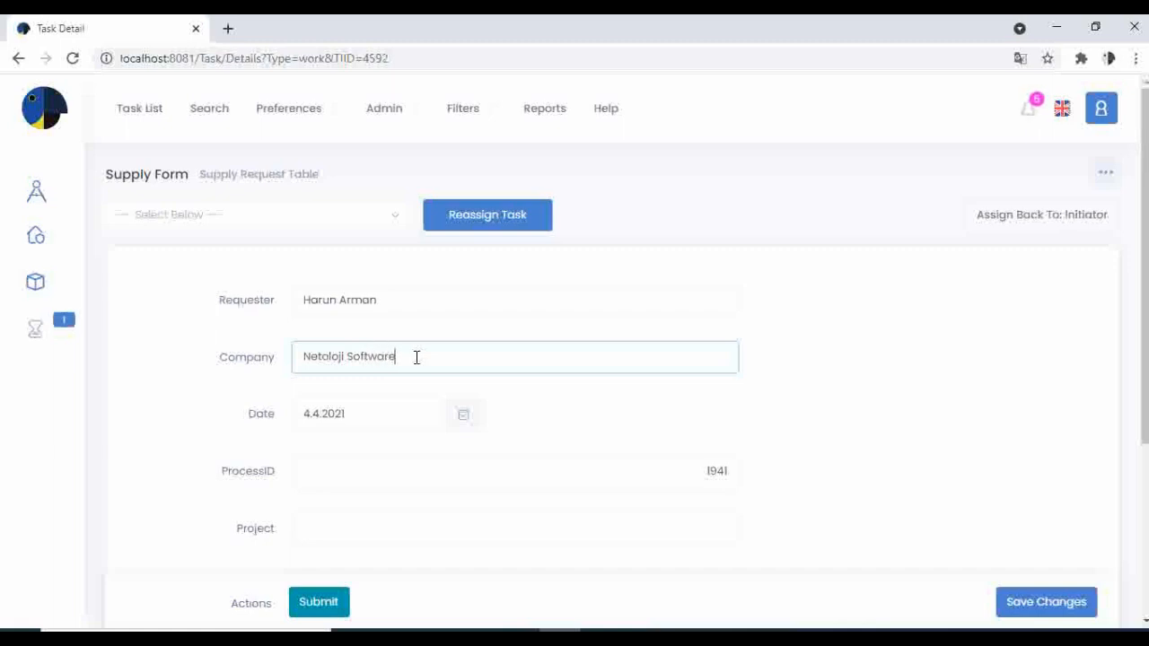
Enter Report Tool Project as the project in the Supply Form.
scroll(436, 374, down, 2)
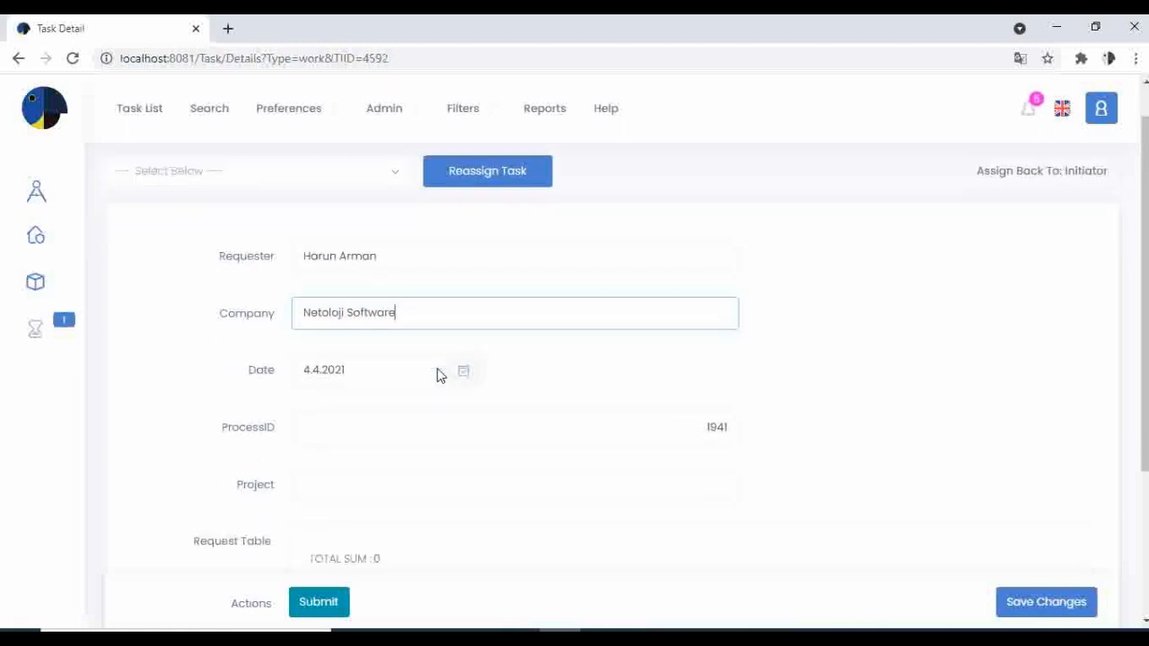
click(533, 456)
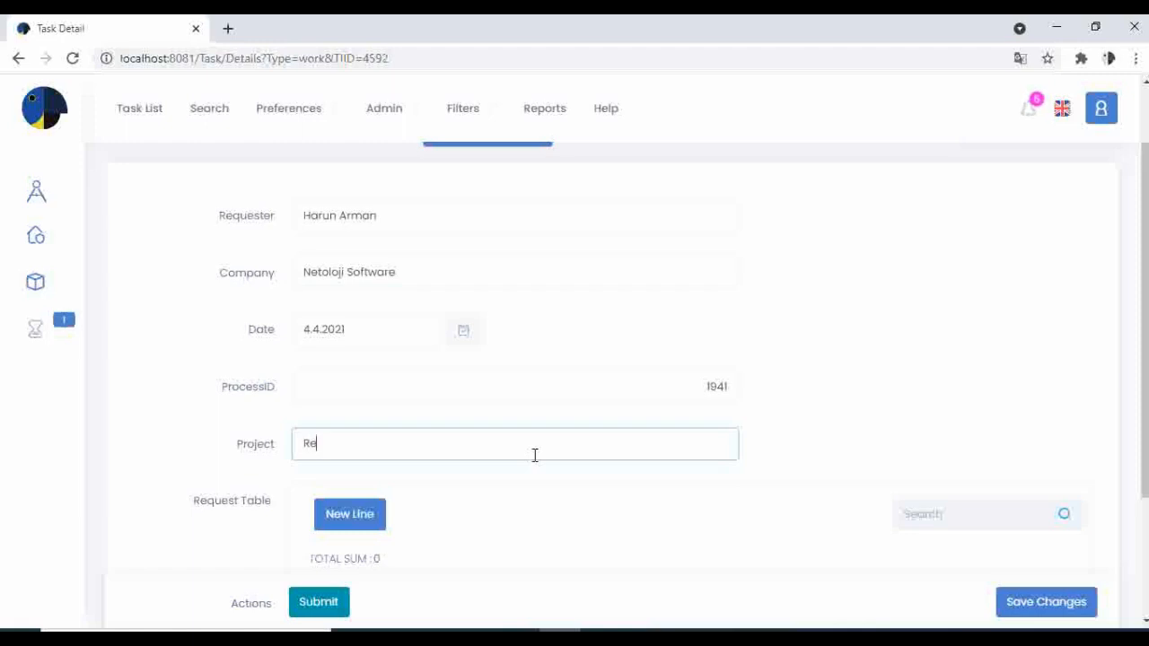
text(Reo)
key(BackSpace)
text(port Tool Project)
Add a new line to the Request Table and choose PRODUCT1 as its product.
scroll(534, 455, down, 2)
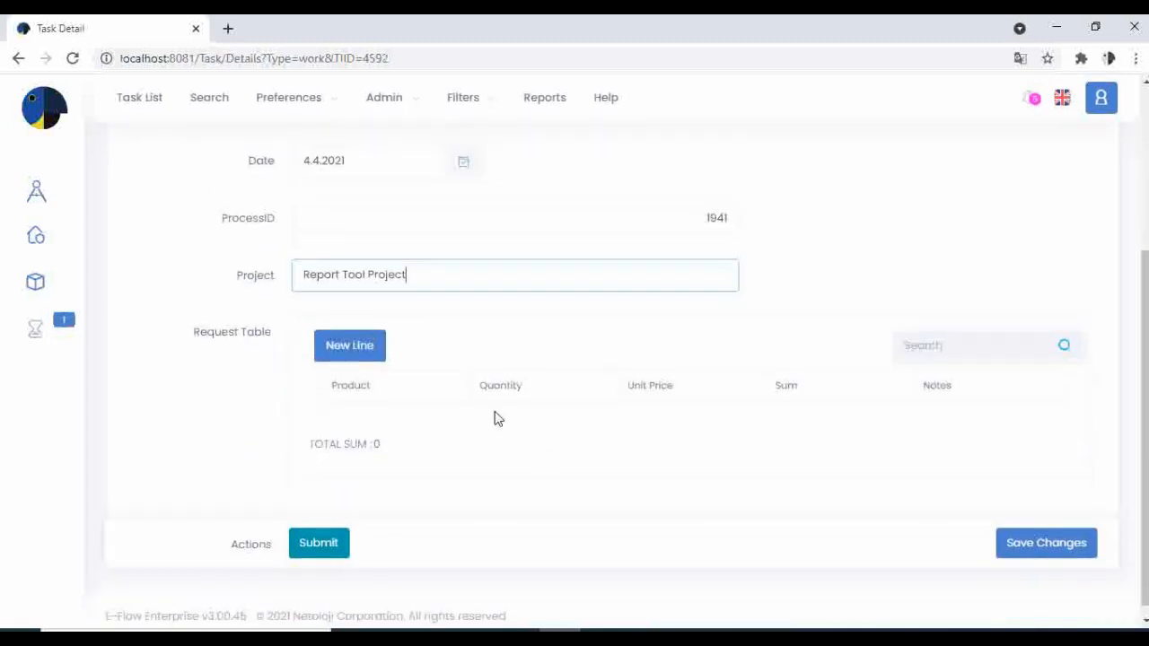
click(355, 355)
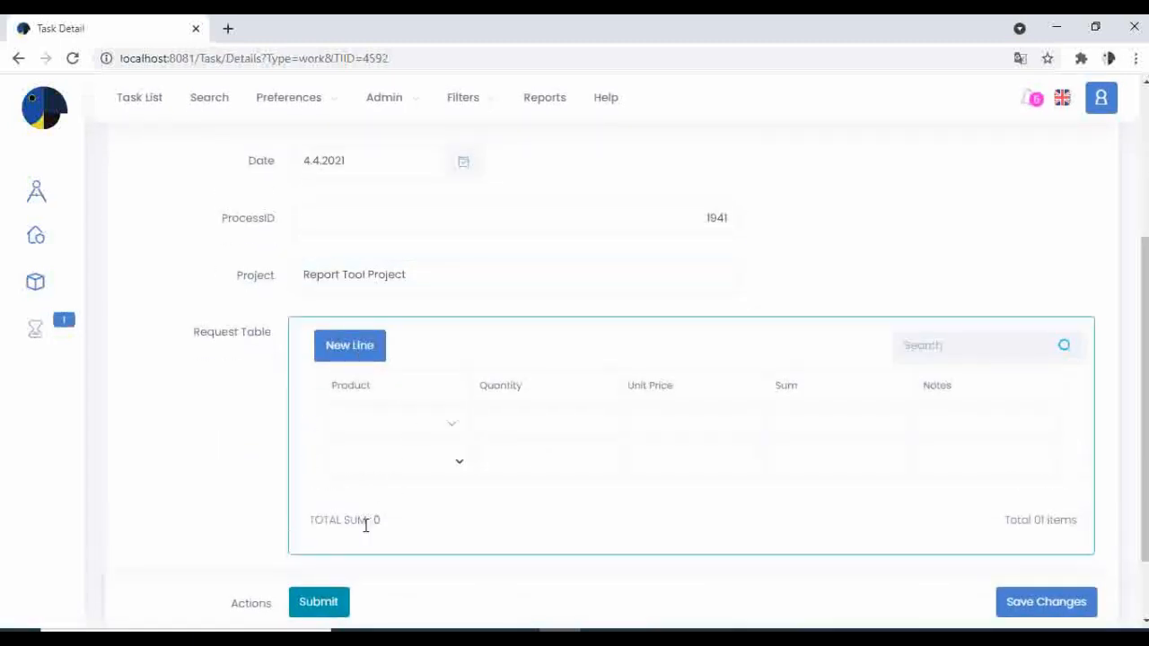
click(430, 432)
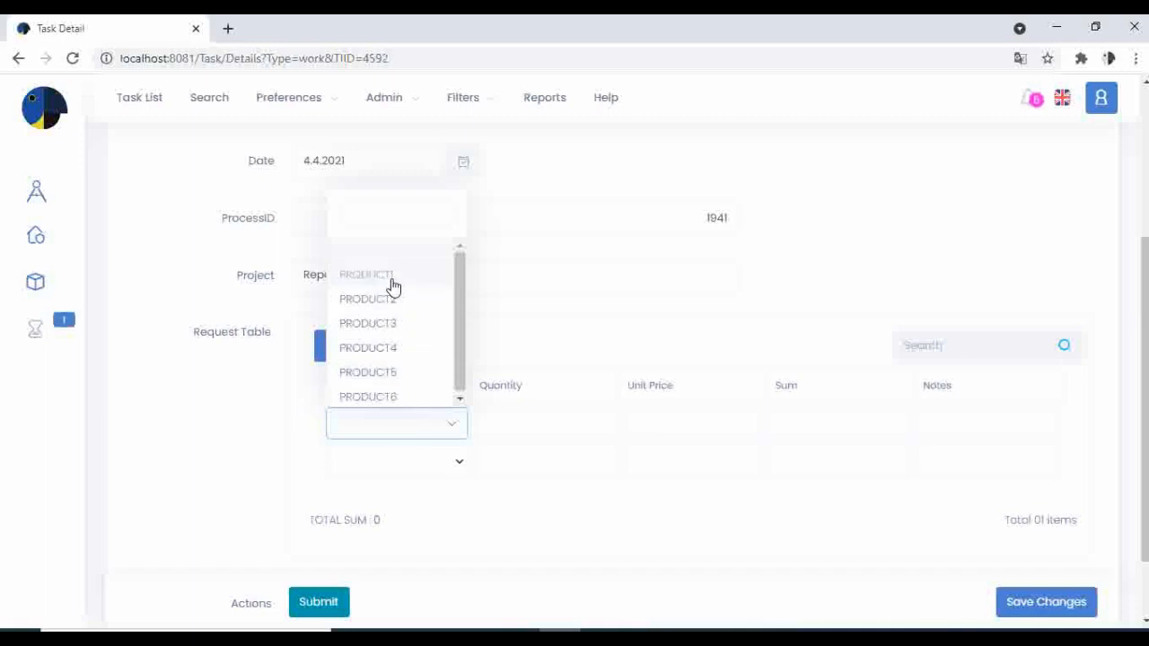
click(393, 276)
click(419, 460)
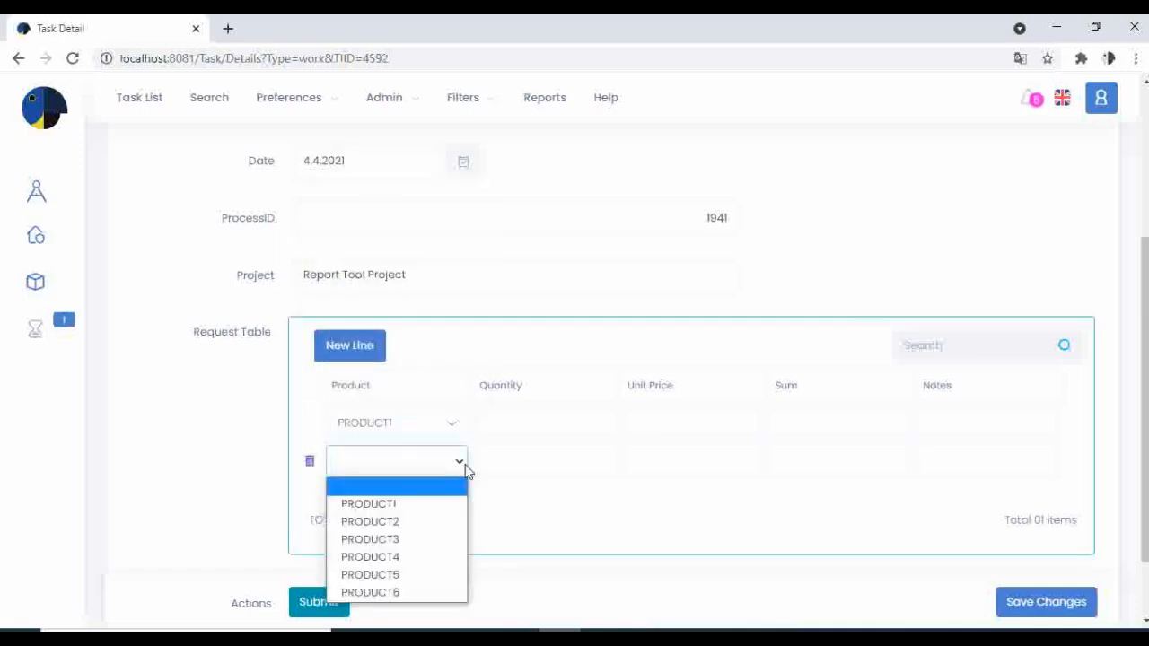
click(586, 523)
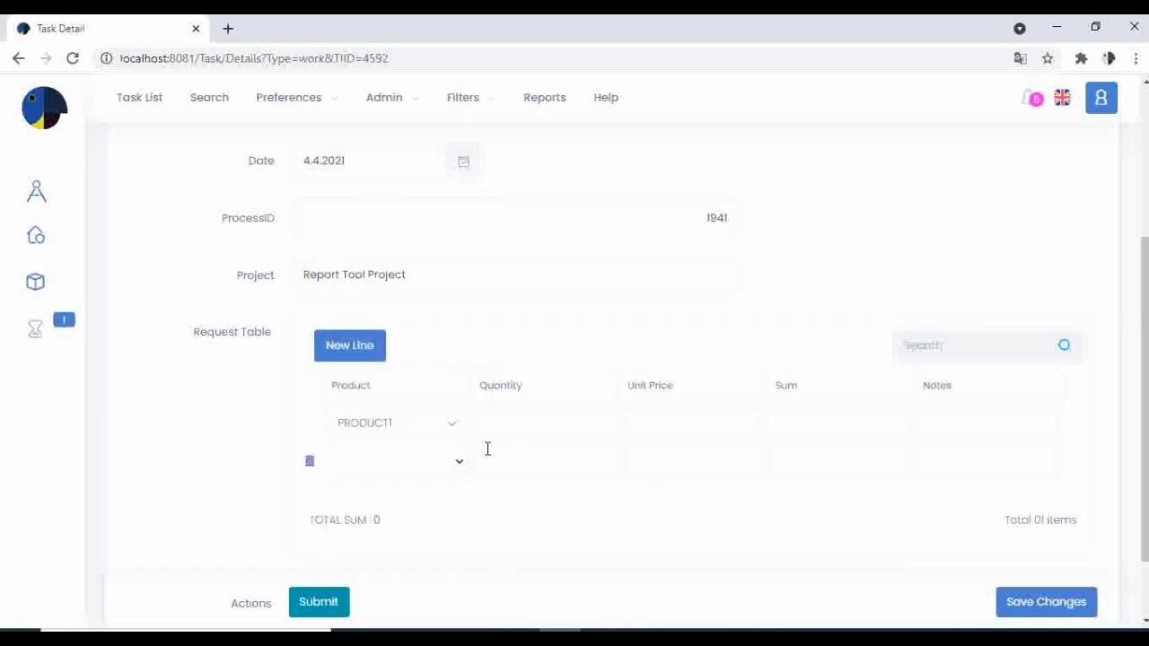
Enter quantity 111 and unit price 33 for the PRODUCT1 line, and delete the extra second line from the Request Table.
click(517, 426)
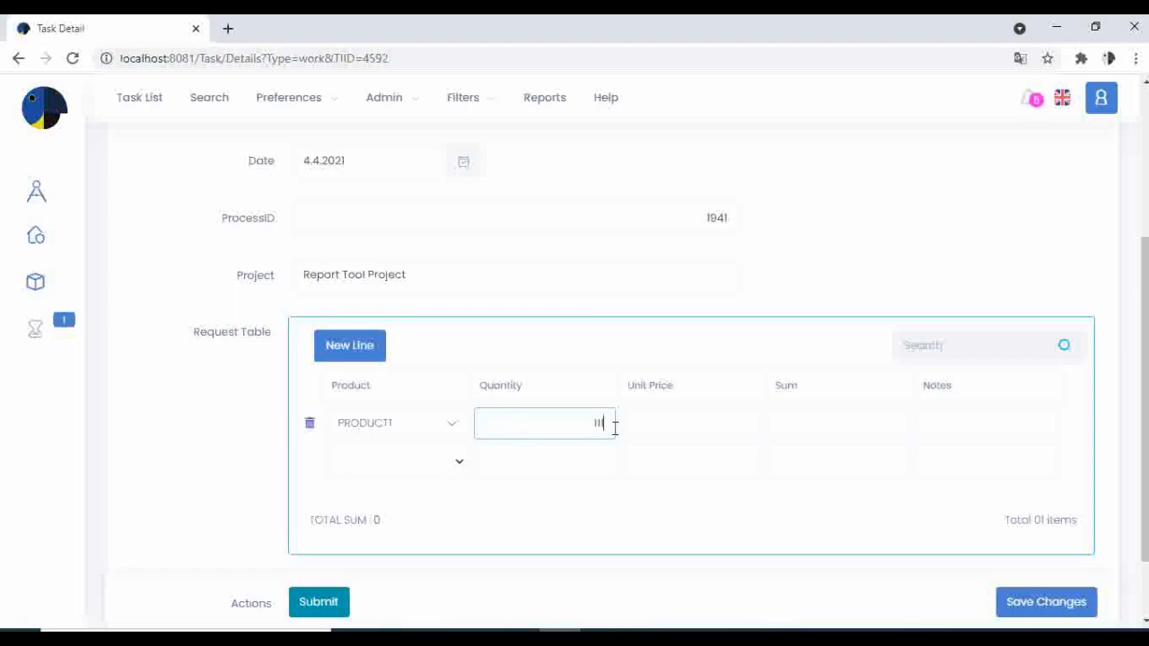
click(665, 426)
text(33)
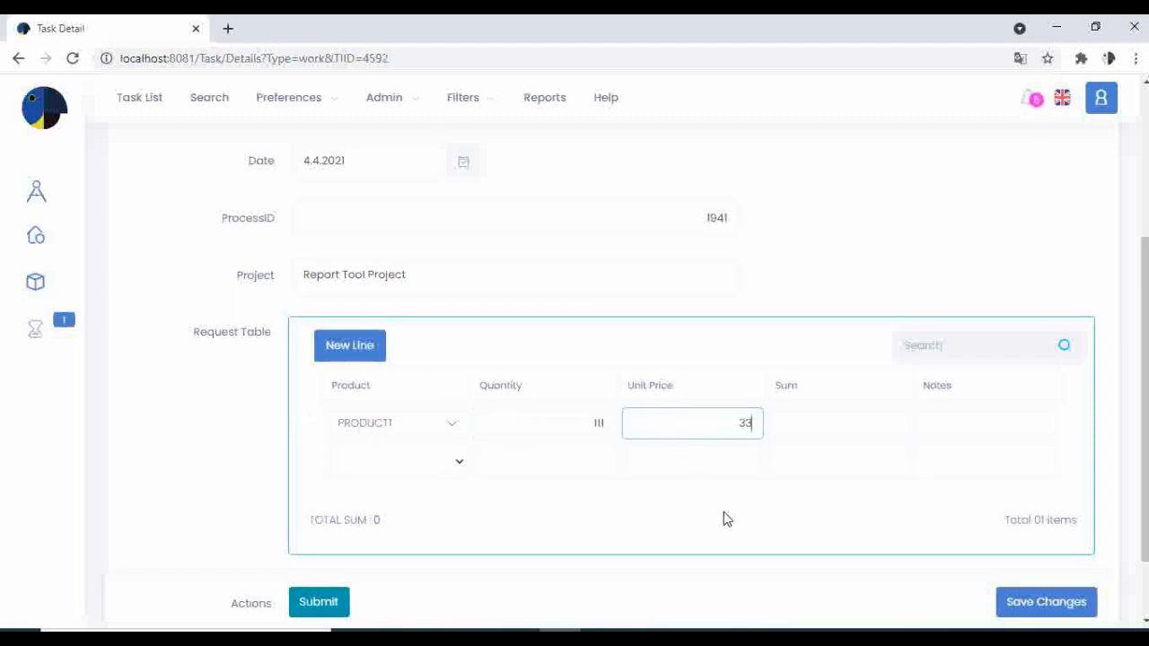
click(730, 531)
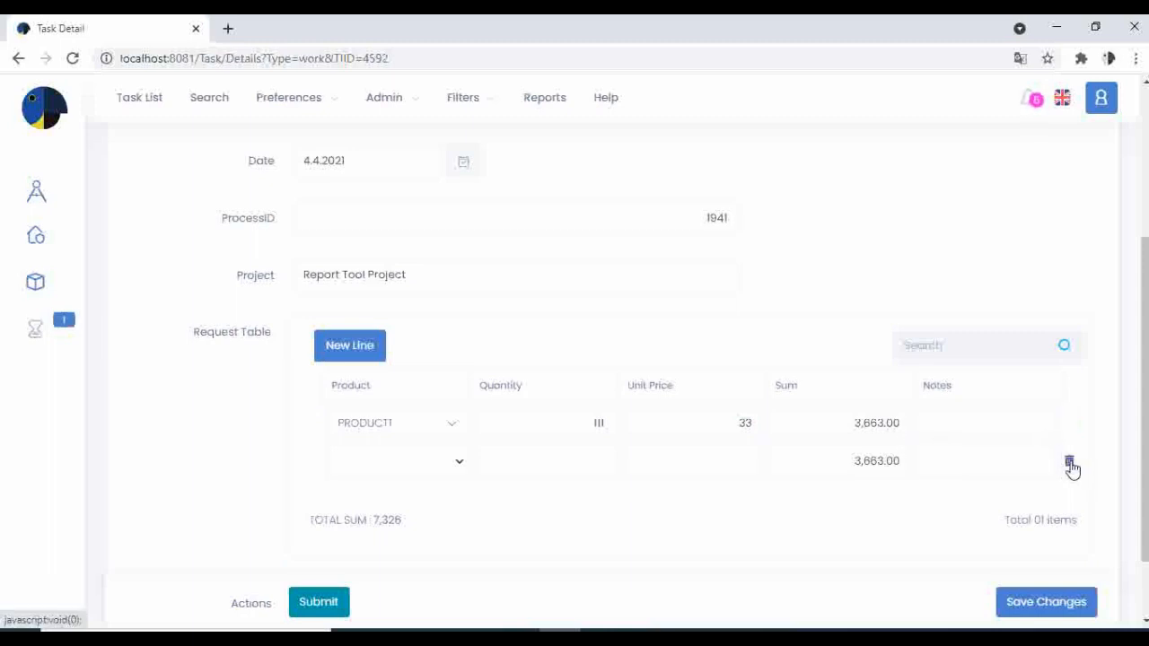
click(1069, 463)
click(662, 155)
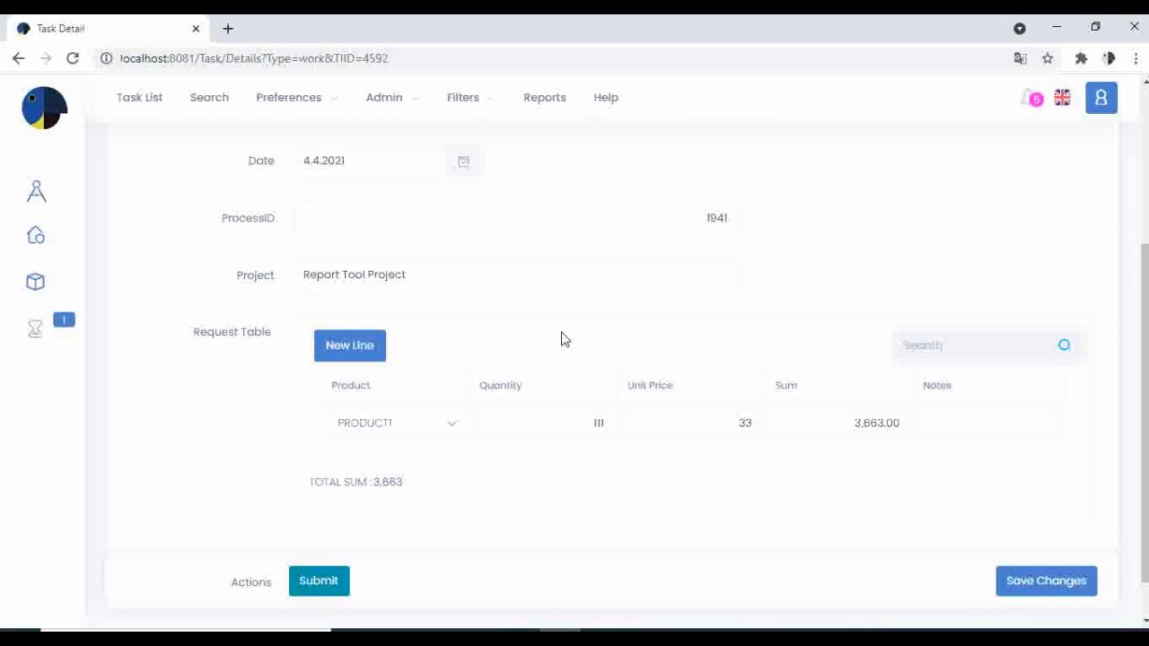
Enter test as the note on the PRODUCT1 line and submit the Supply Form.
scroll(561, 338, down, 1)
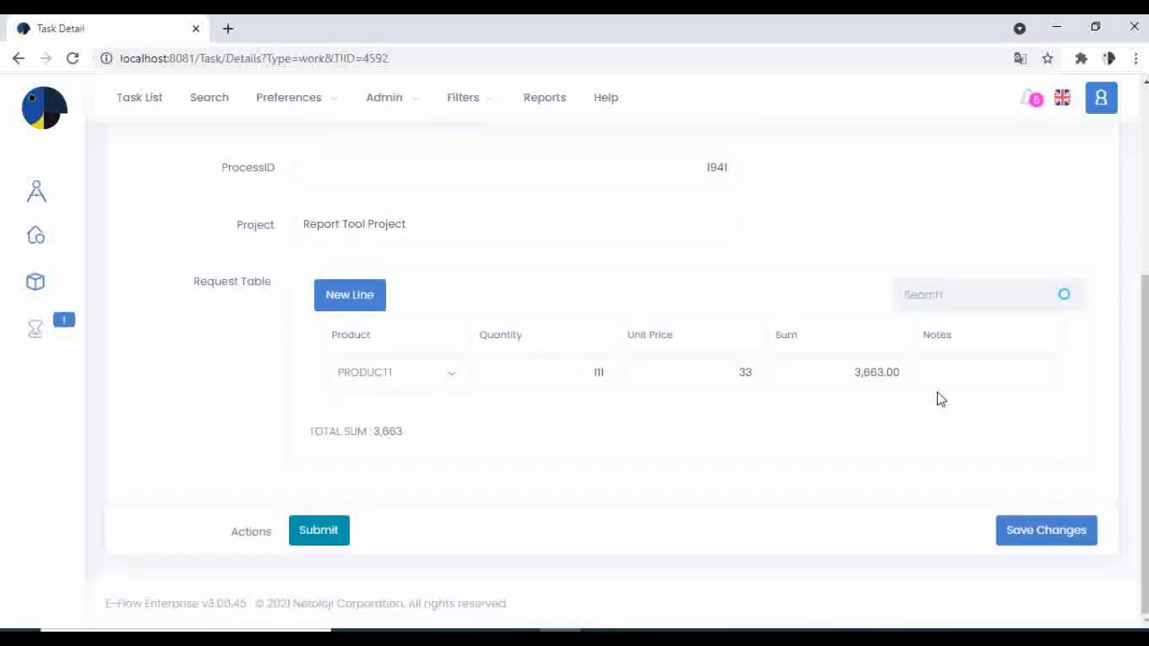
click(951, 374)
text(test)
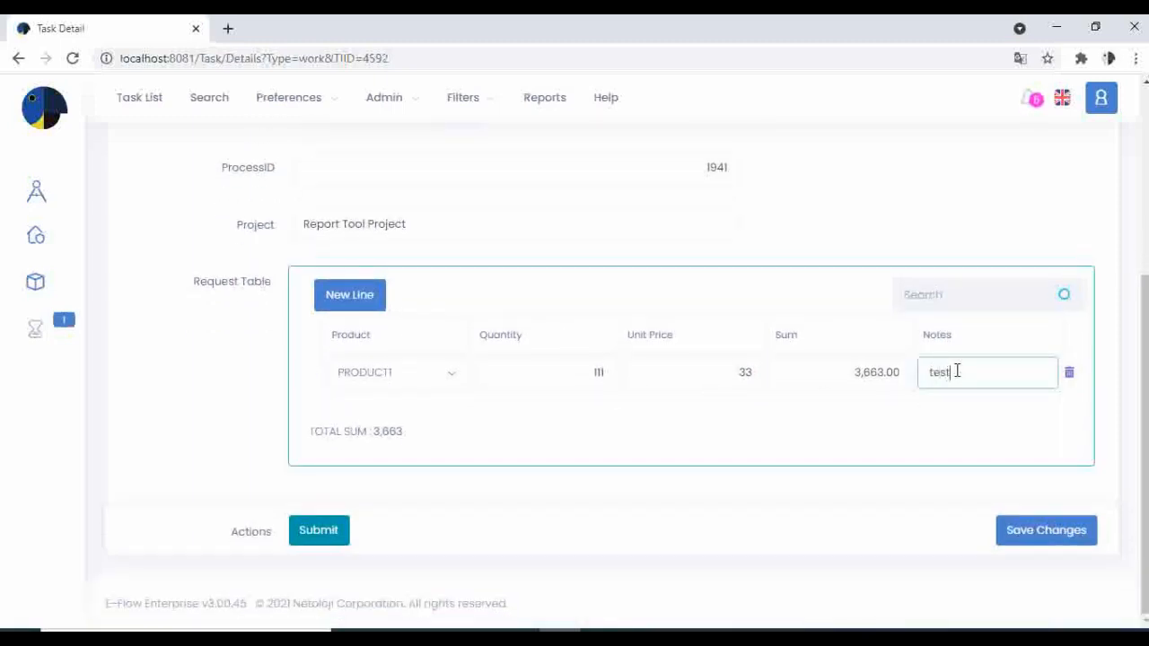
click(561, 445)
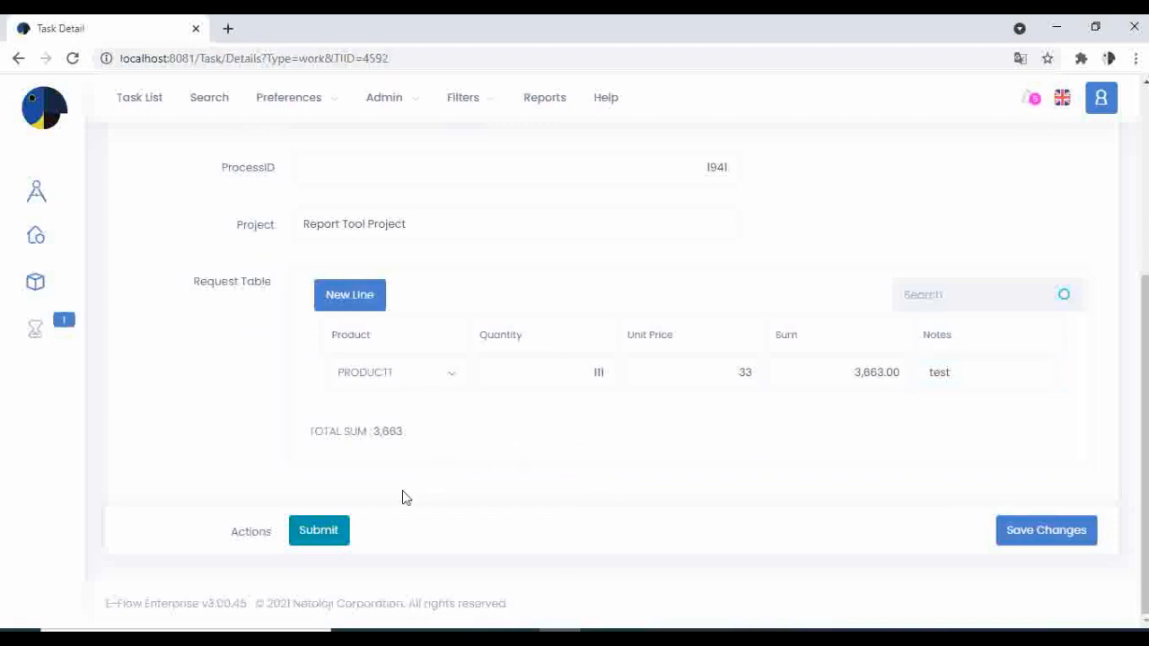
click(328, 535)
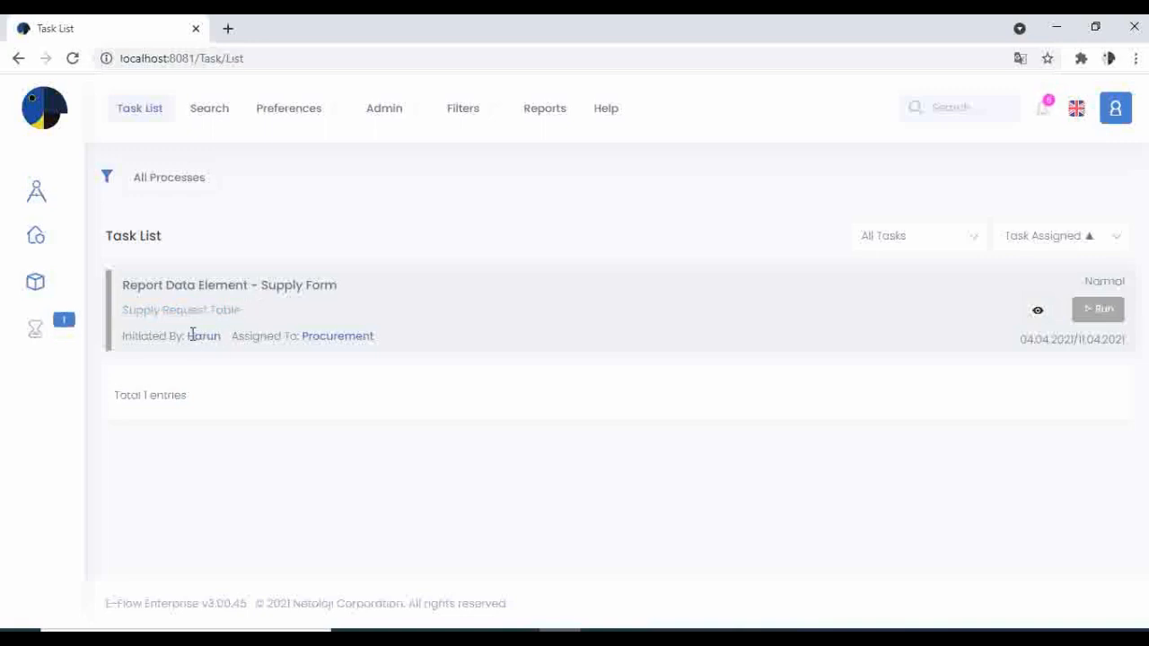
Run the Report Data Element - Supply Form task from the task list and approve the request.
click(1104, 314)
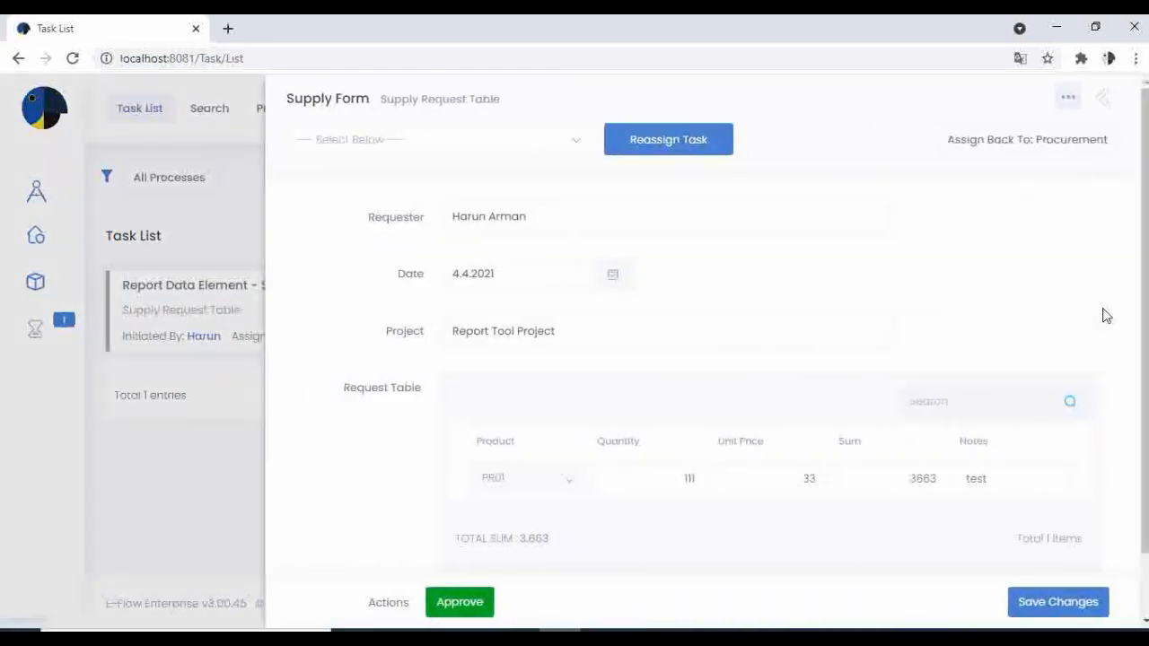
scroll(649, 335, down, 2)
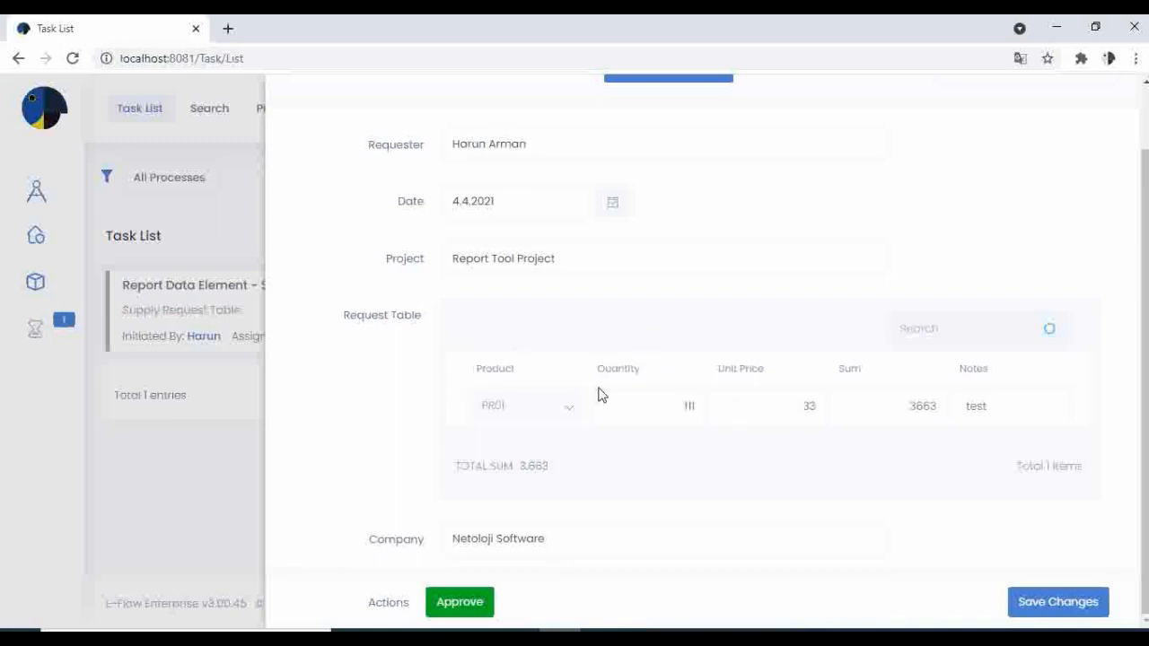
click(462, 616)
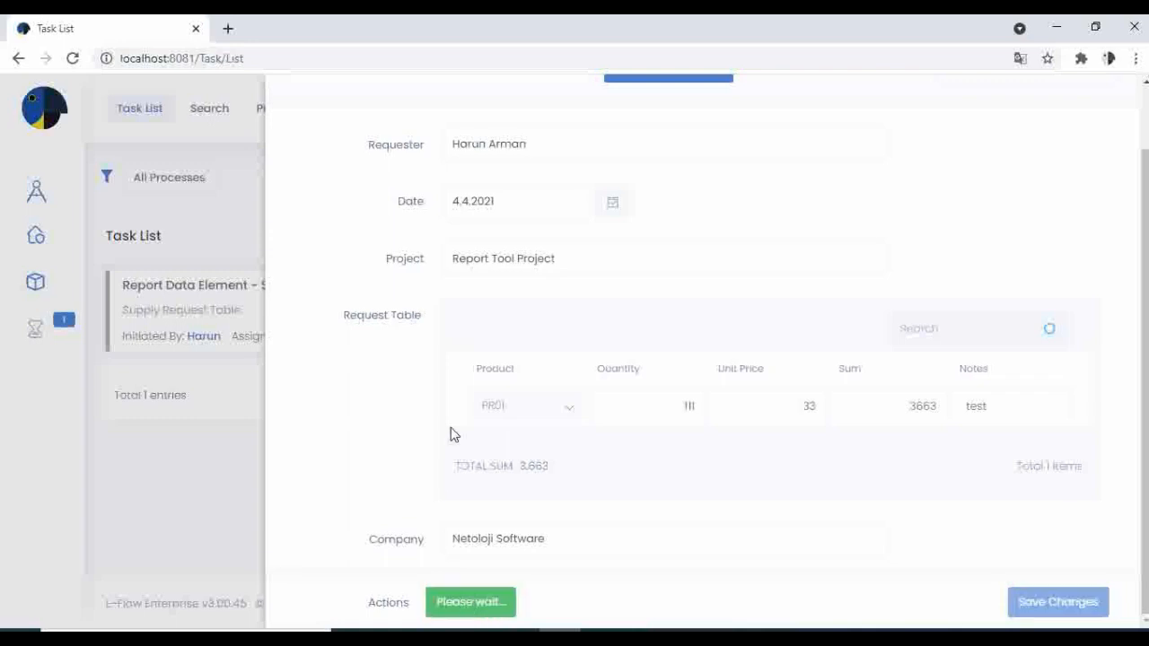
View the REQUEST FORM (1).pdf printout attached to the task, check its contents against the form, and close the document.
scroll(526, 379, down, 3)
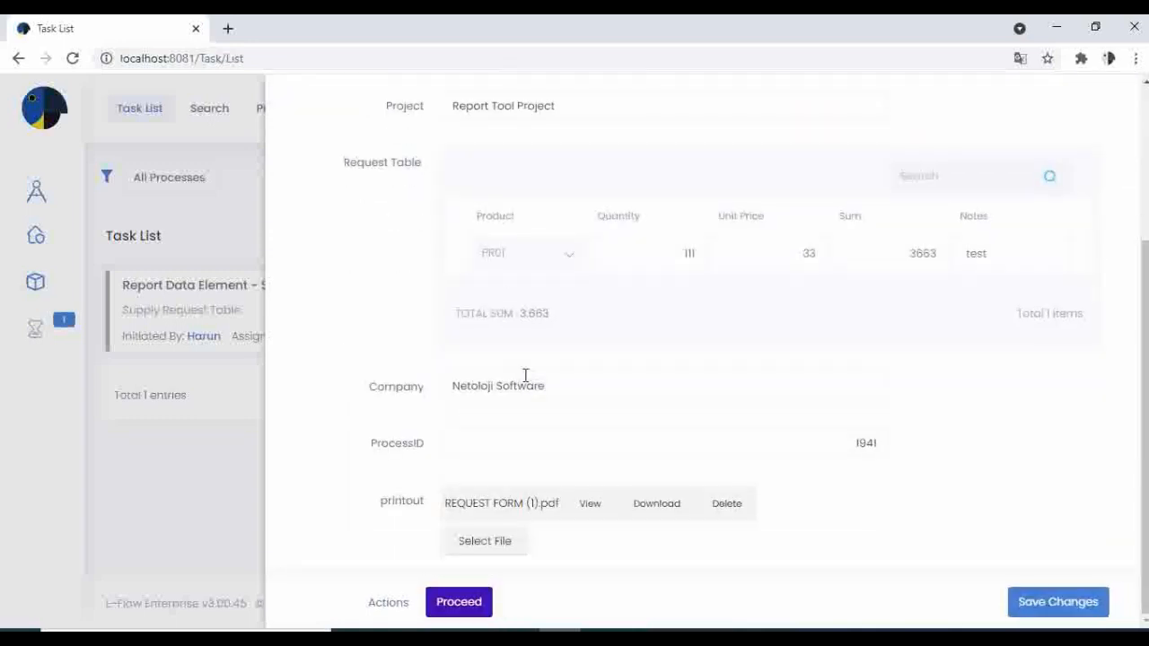
scroll(539, 370, up, 3)
scroll(582, 363, down, 3)
click(590, 506)
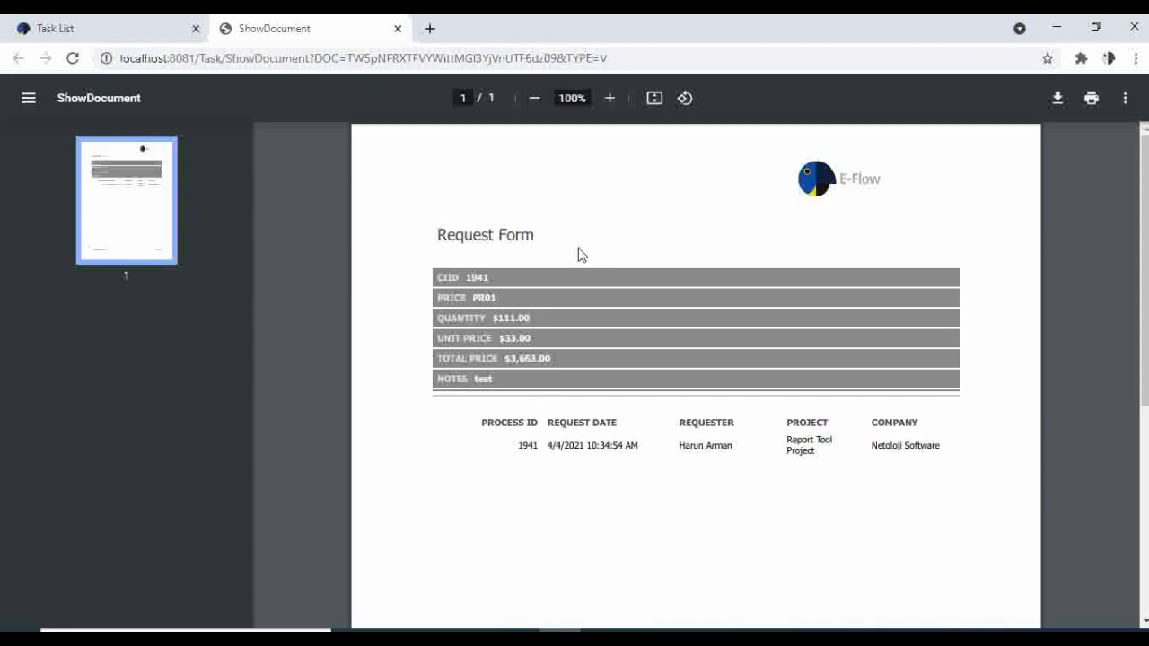
click(398, 30)
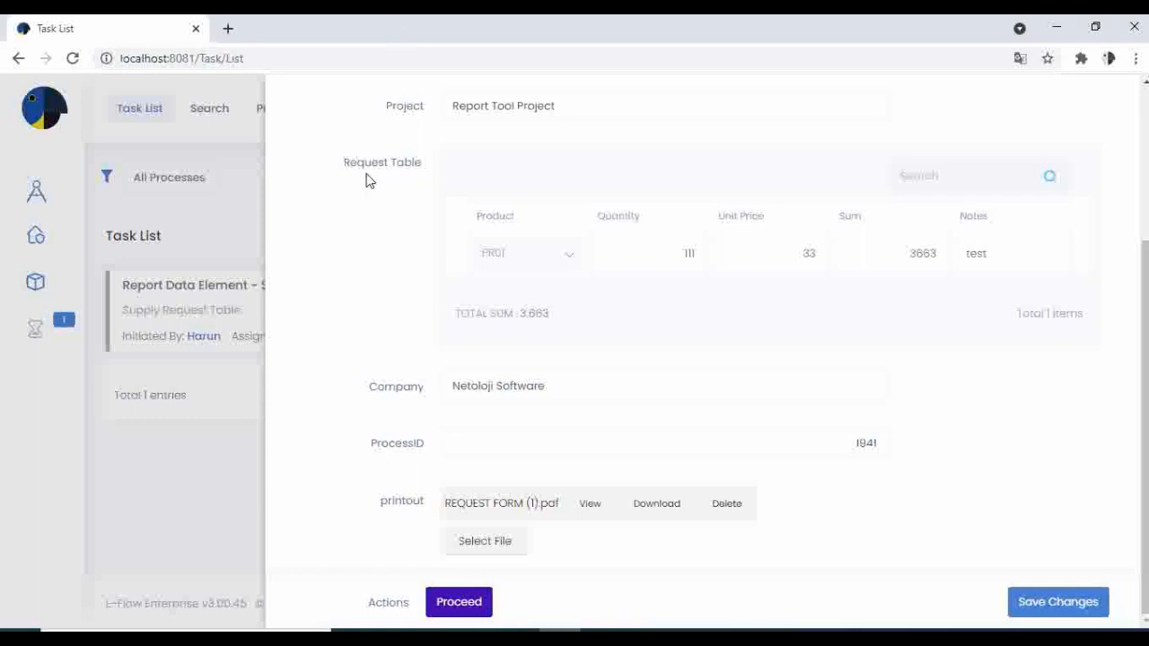